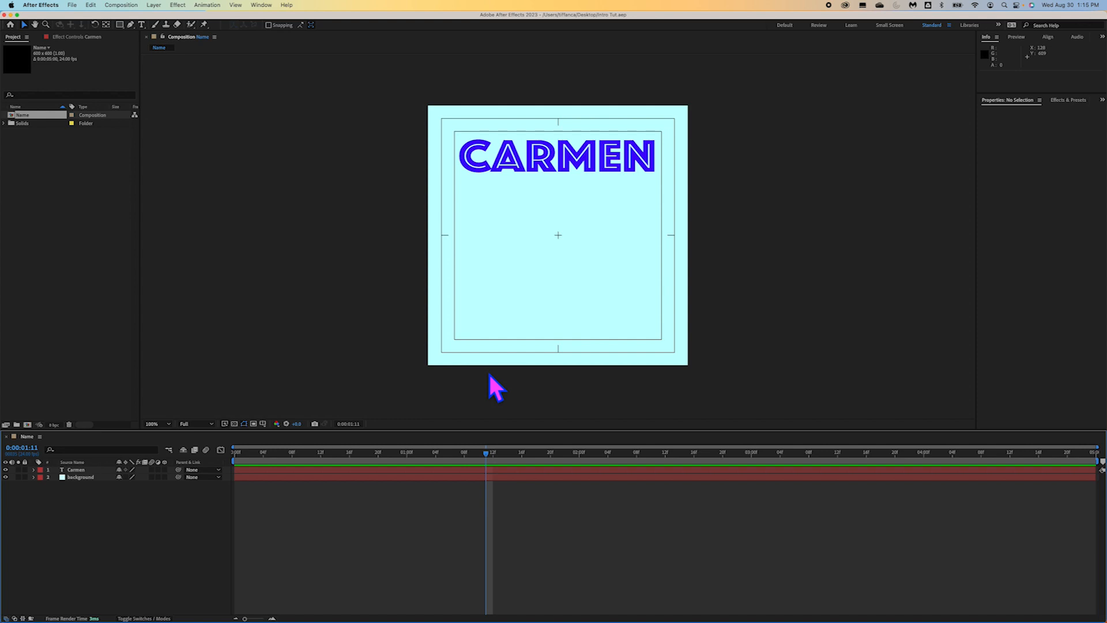
- Add a new shape layer and choose the Star tool, set to create shapes rather than masks
click(158, 8)
mouse_move(160, 17)
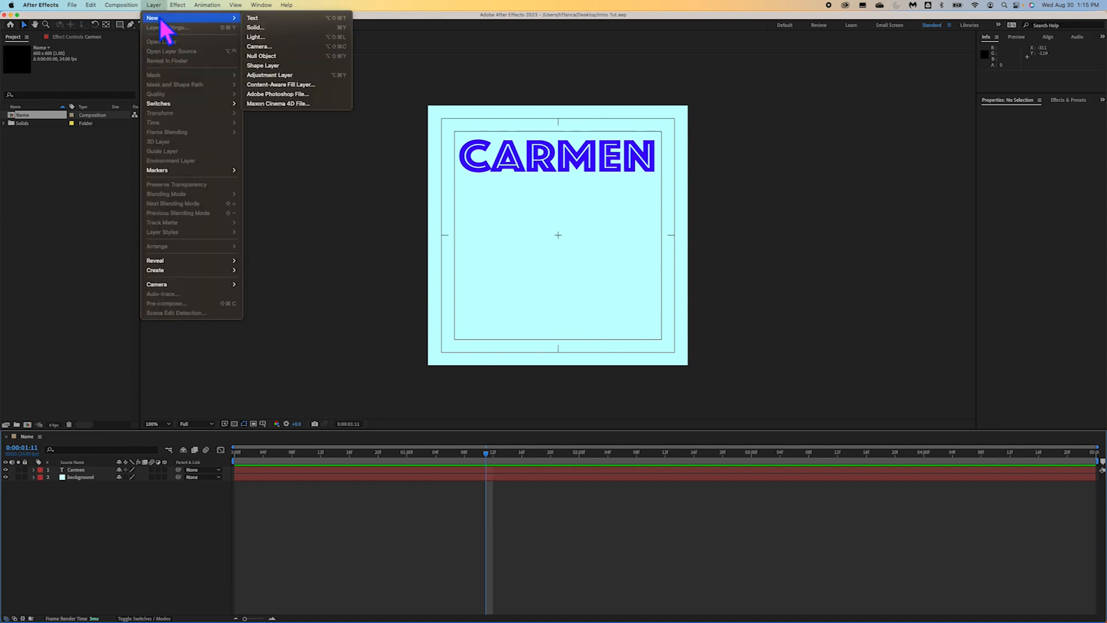
click(285, 67)
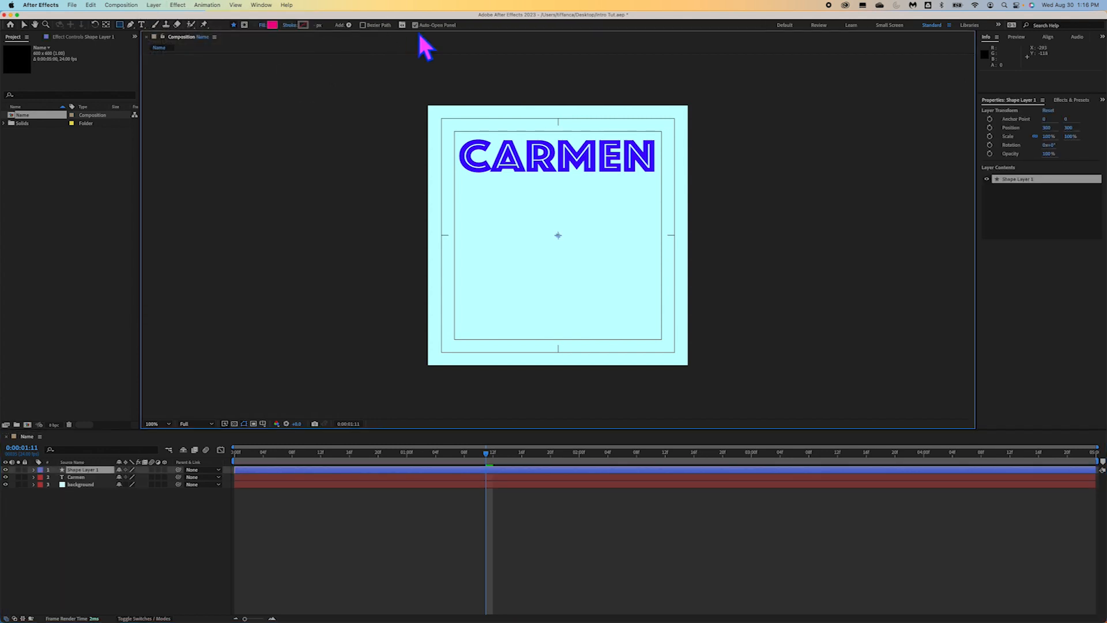
click(245, 25)
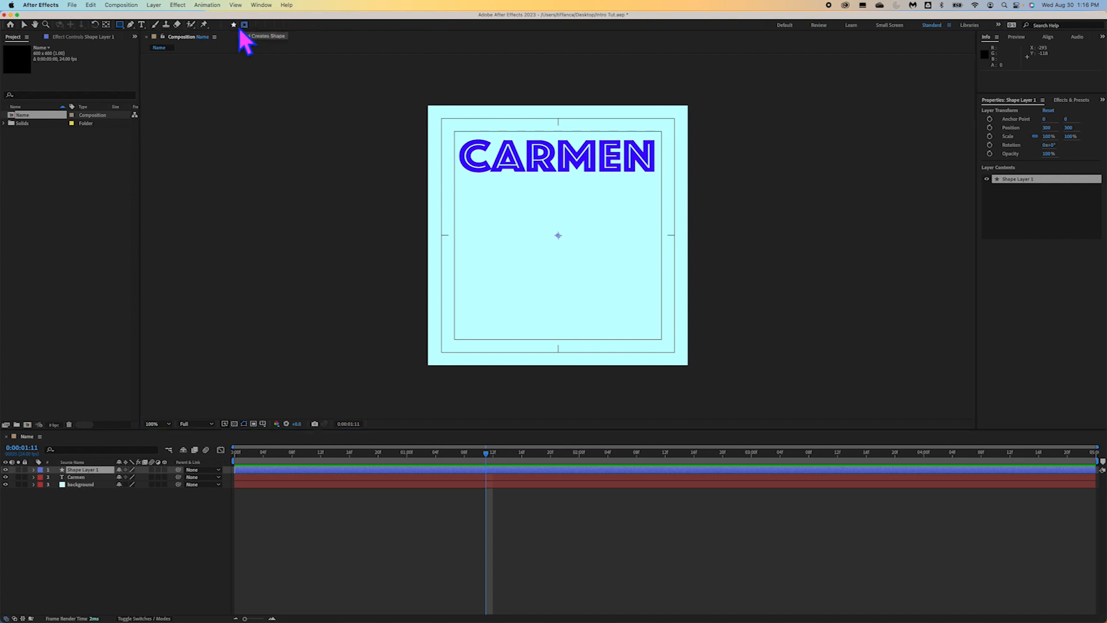
click(235, 25)
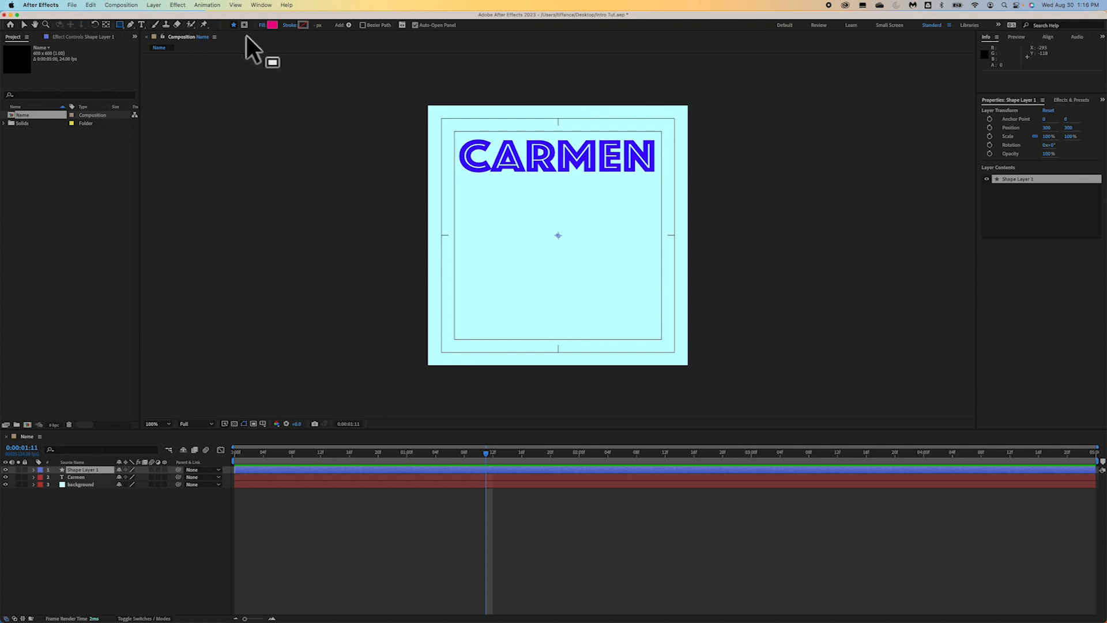
click(123, 26)
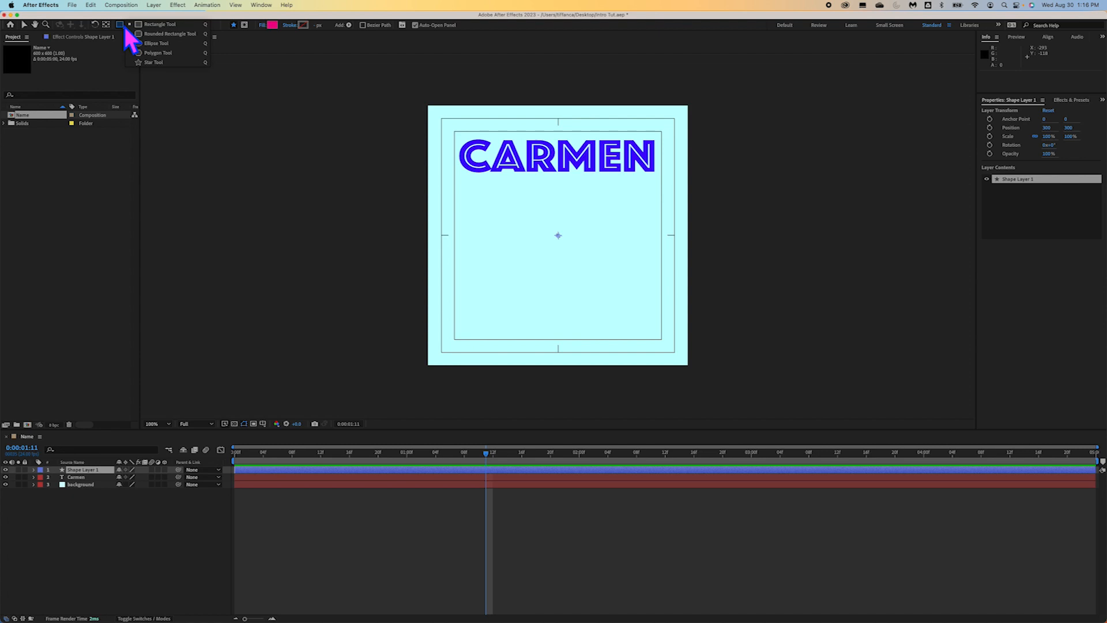
click(154, 64)
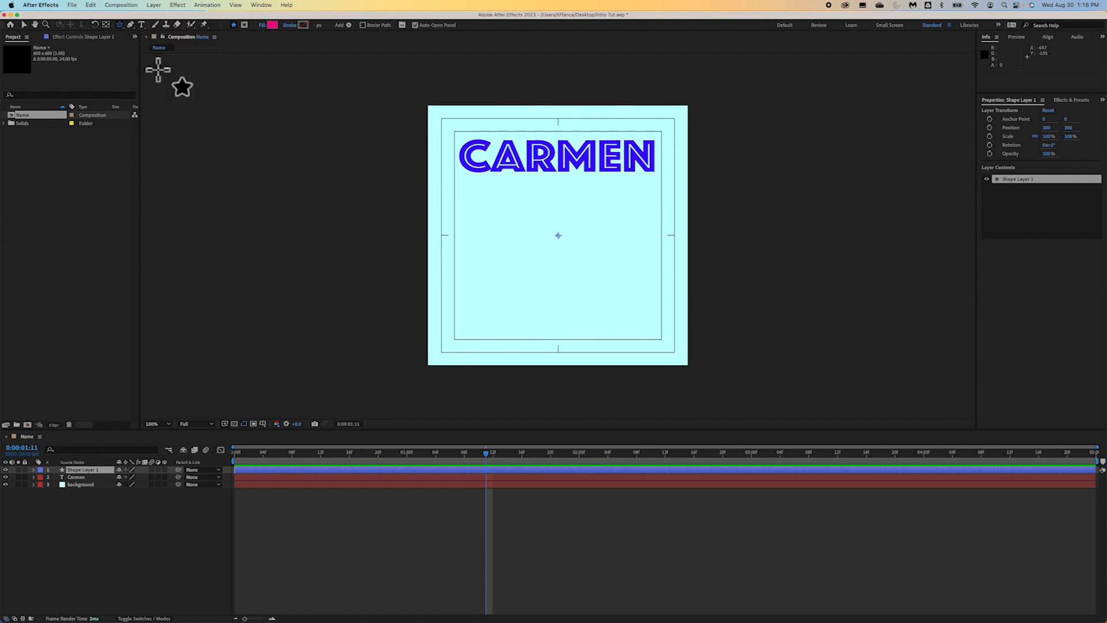
- Set the shape fill colour to mint green, 89FEDC
click(275, 25)
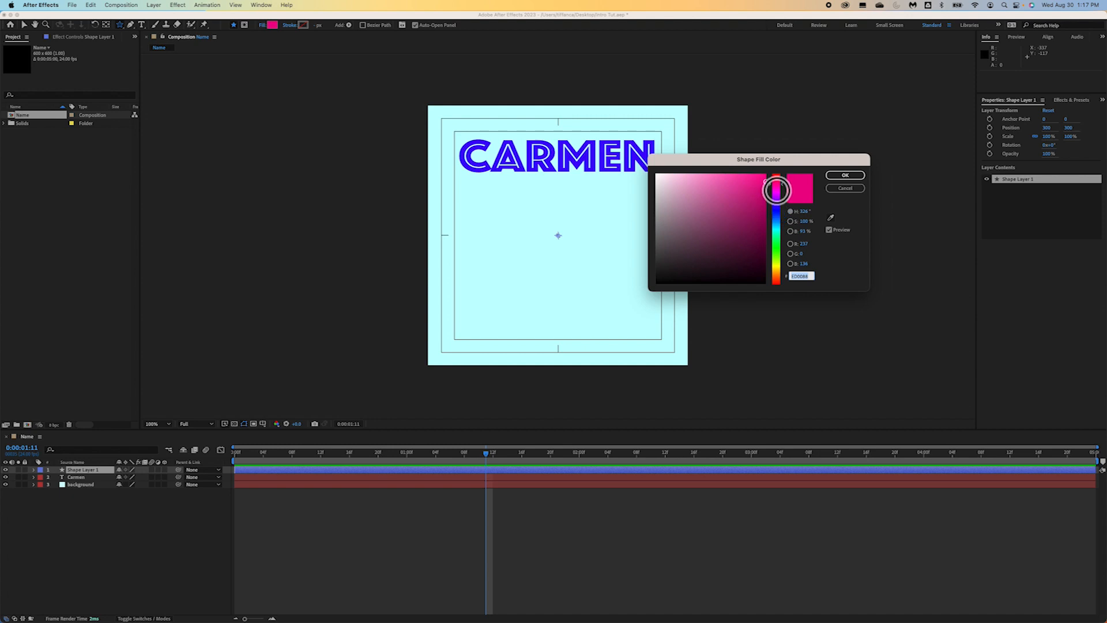
drag(784, 193, 784, 237)
drag(731, 189, 688, 174)
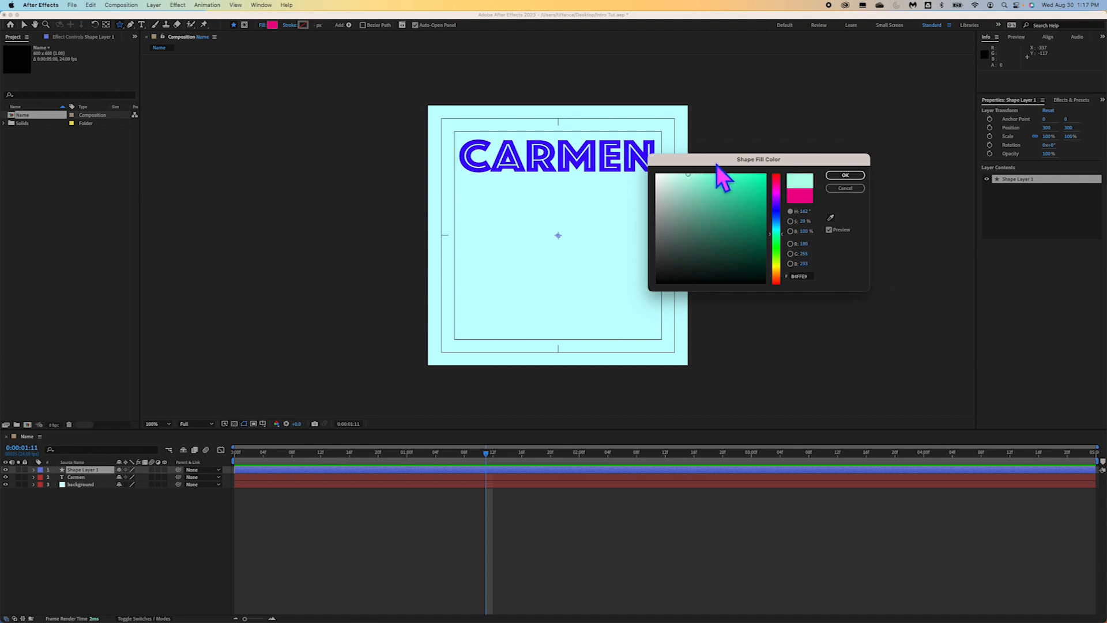
drag(717, 185, 707, 174)
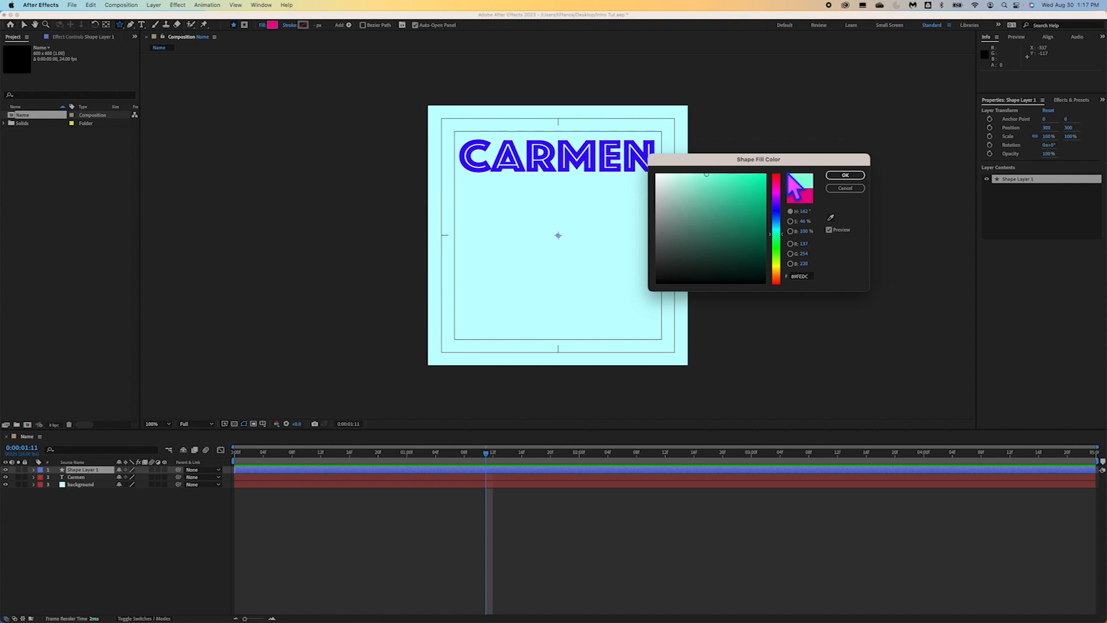
click(861, 176)
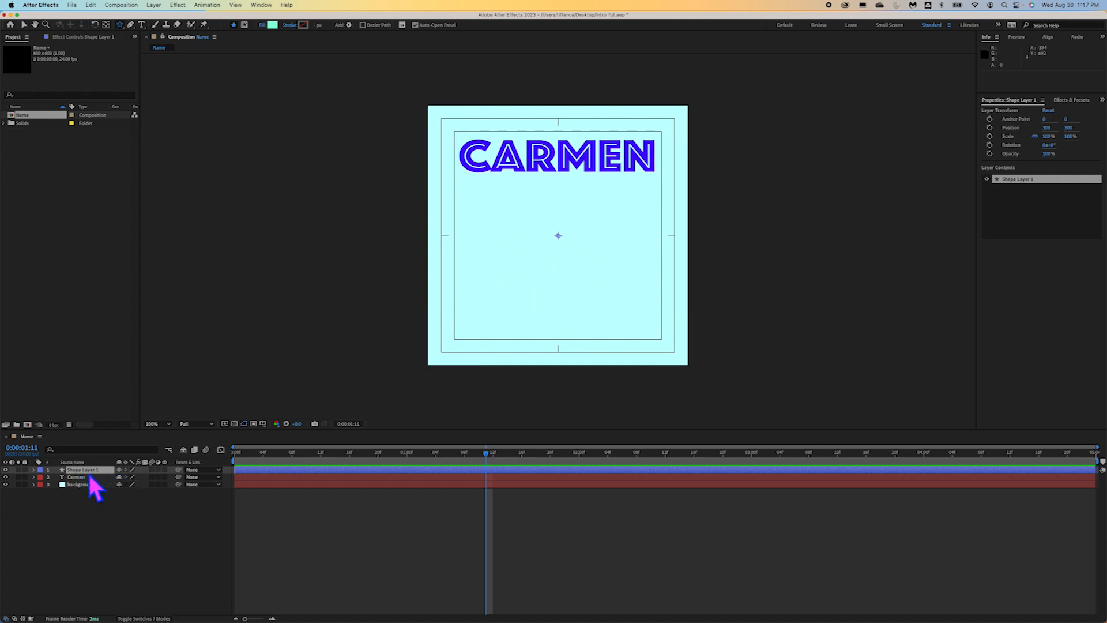
- Draw a five-pointed star with an outer radius of about 79 px and place it centred just below the name text
drag(523, 203, 510, 198)
mouse_move(544, 232)
mouse_down()
mouse_move(567, 257)
mouse_move(586, 202)
mouse_move(566, 270)
mouse_move(572, 262)
mouse_move(583, 279)
mouse_move(550, 223)
mouse_move(623, 292)
mouse_move(551, 225)
mouse_move(616, 270)
mouse_move(557, 232)
mouse_up()
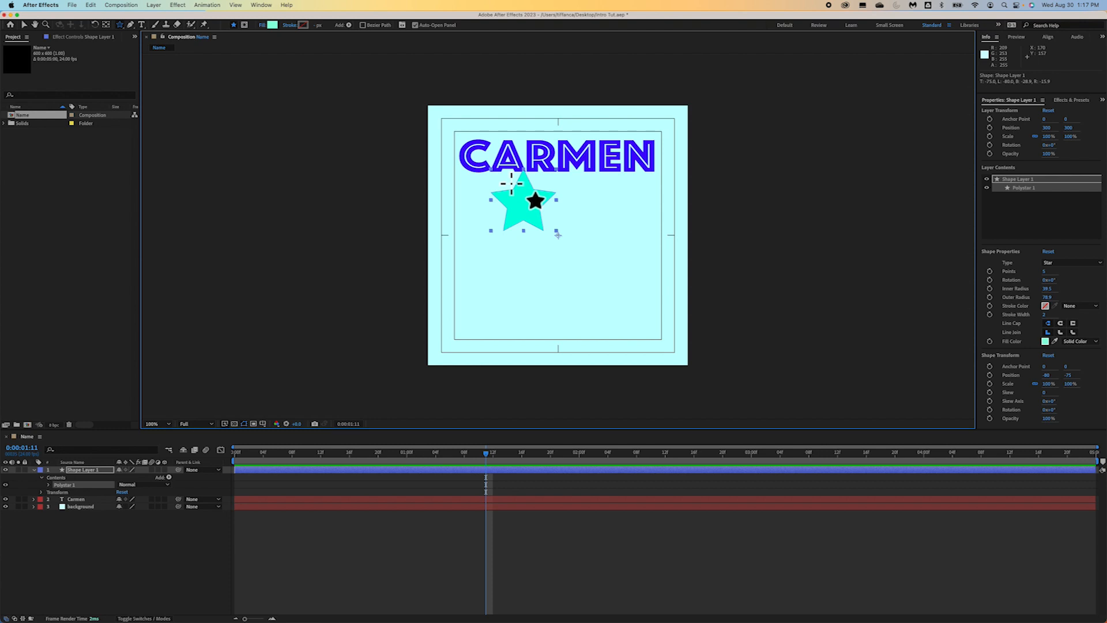
key(v)
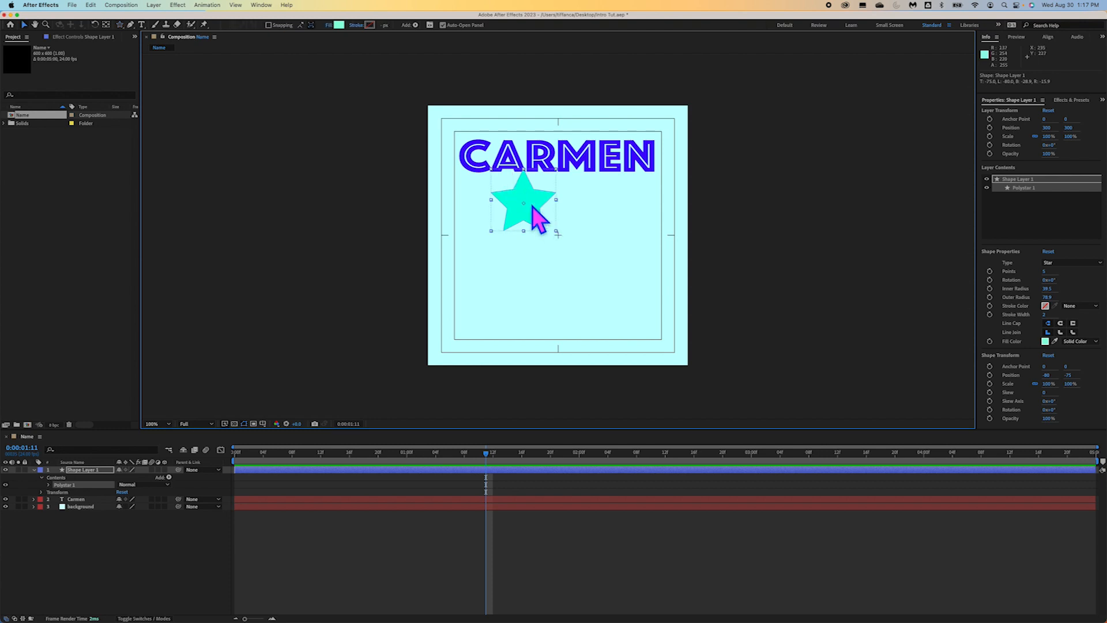
drag(539, 205, 571, 225)
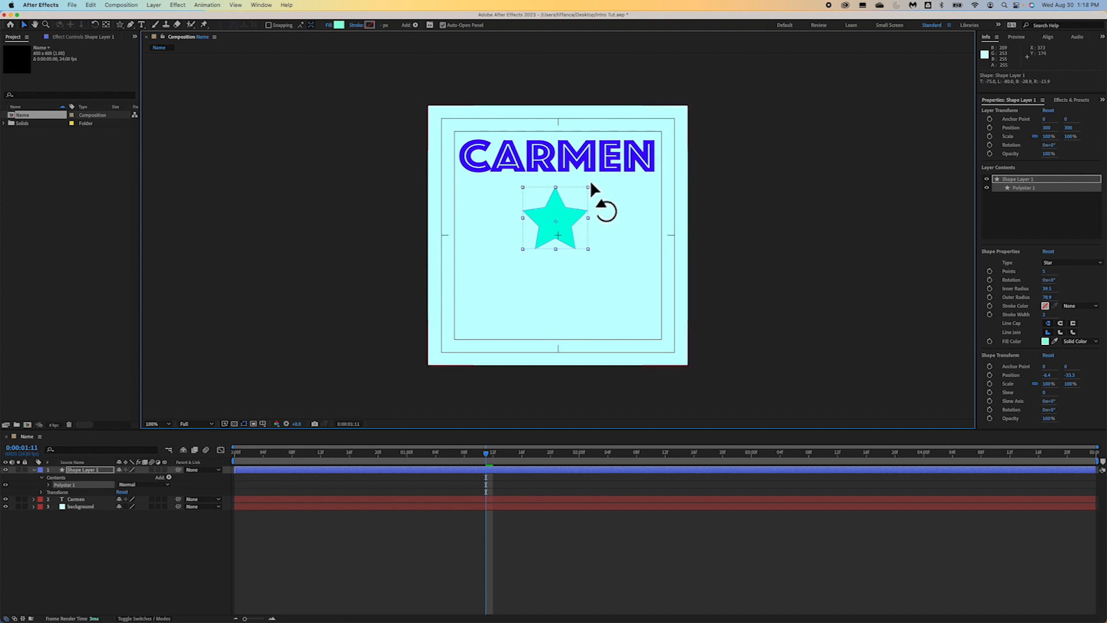
mouse_move(564, 217)
mouse_down()
mouse_move(565, 177)
mouse_move(563, 226)
mouse_move(567, 206)
mouse_up()
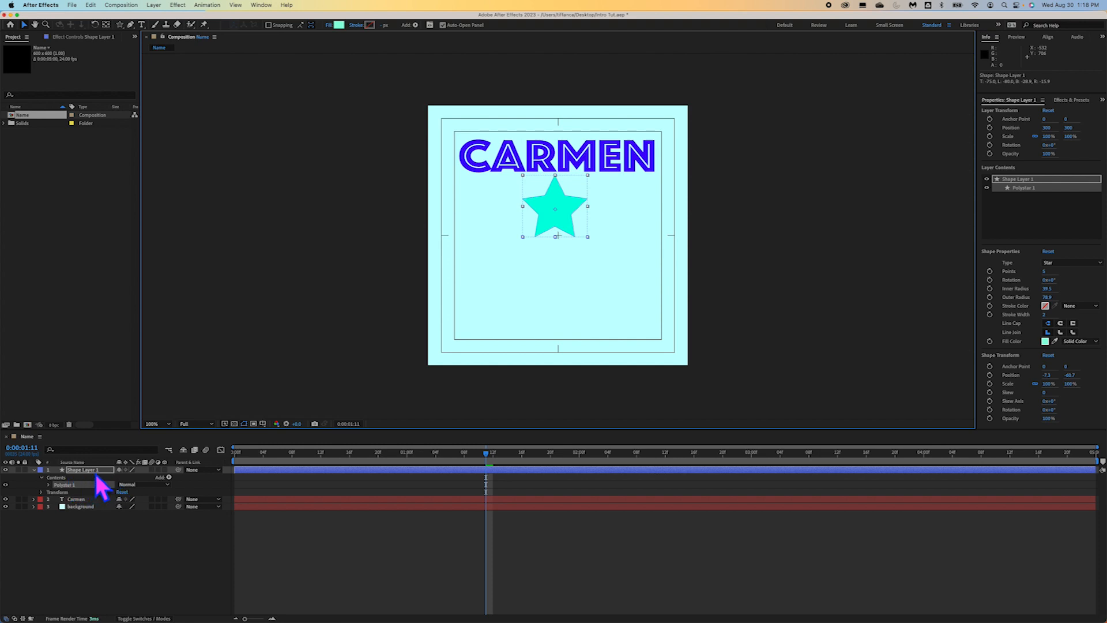
- Scale the star's shape layer to 170% and move it down to about position 305, 345
click(95, 474)
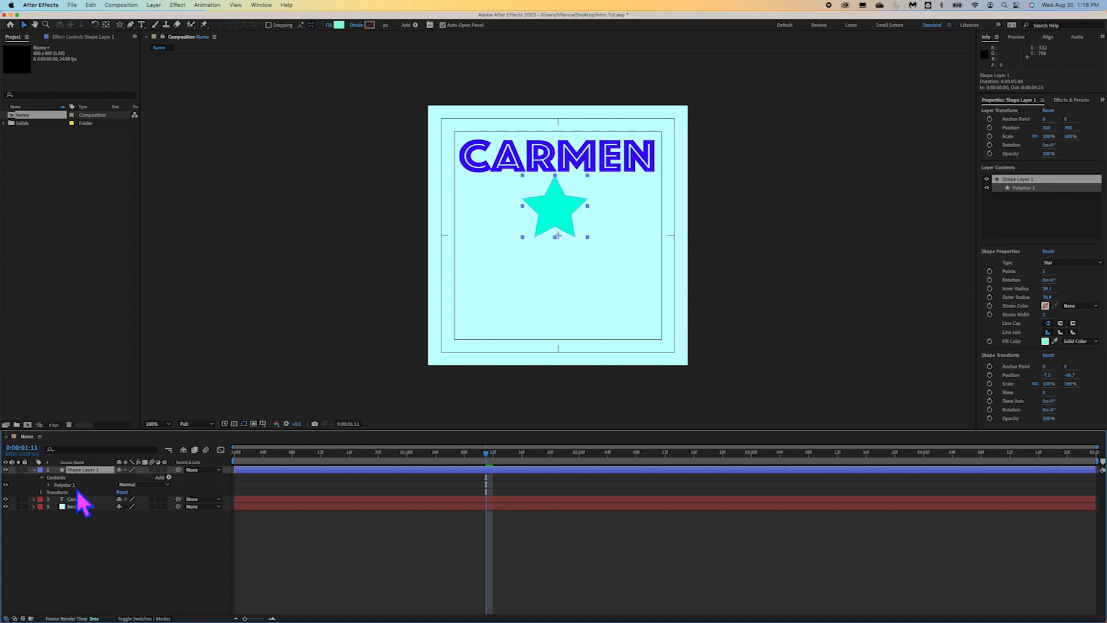
click(46, 495)
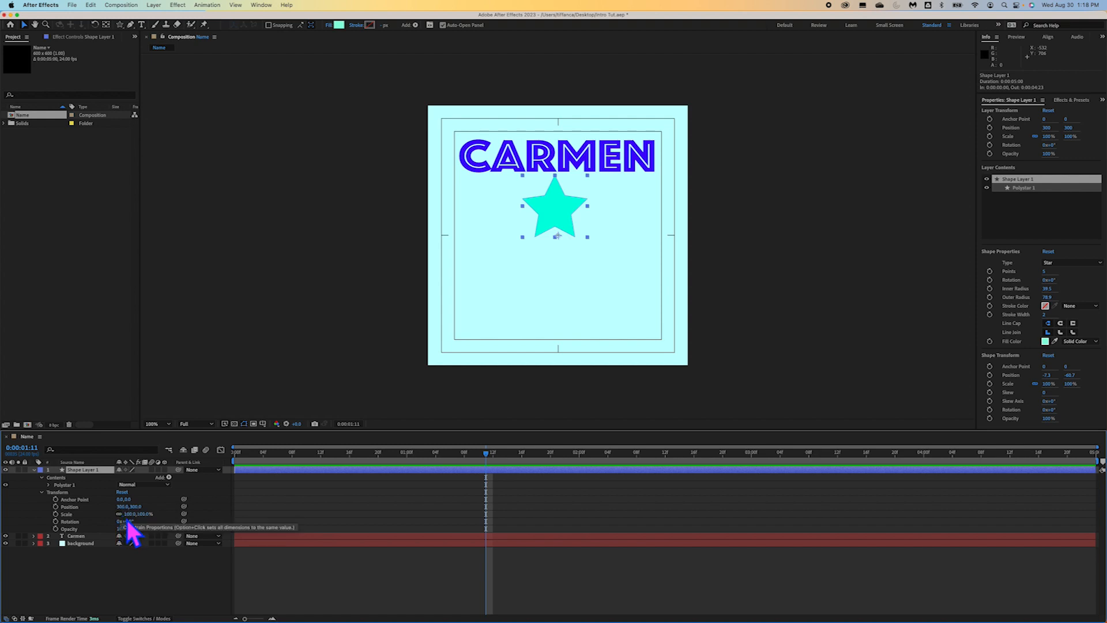
drag(142, 519, 143, 518)
drag(148, 518, 168, 517)
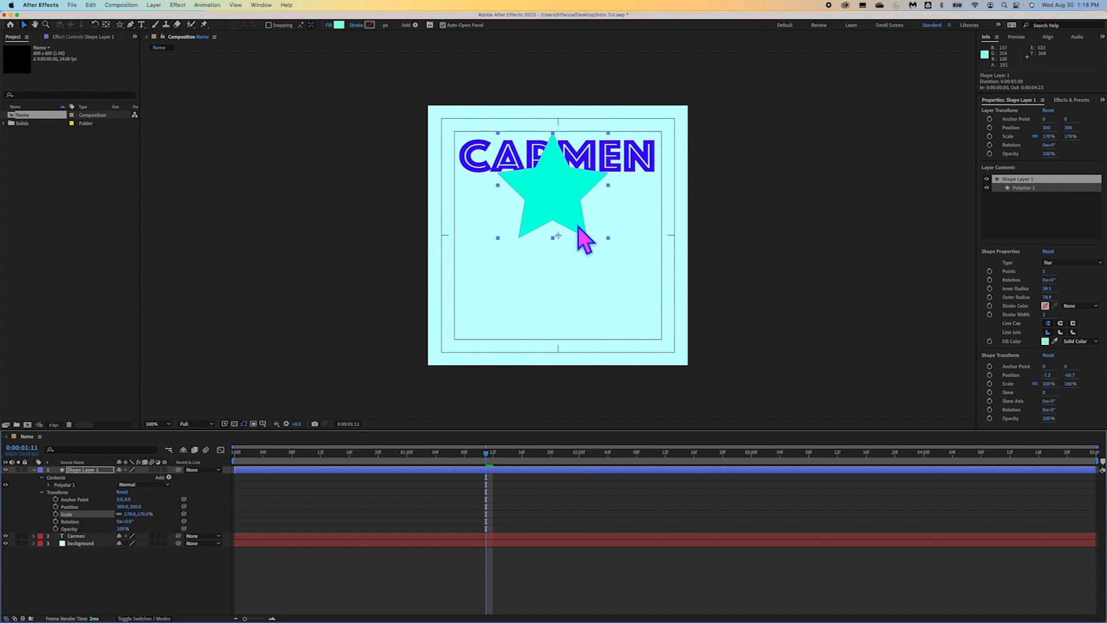
mouse_move(564, 198)
mouse_down()
mouse_move(563, 230)
mouse_move(564, 210)
mouse_up()
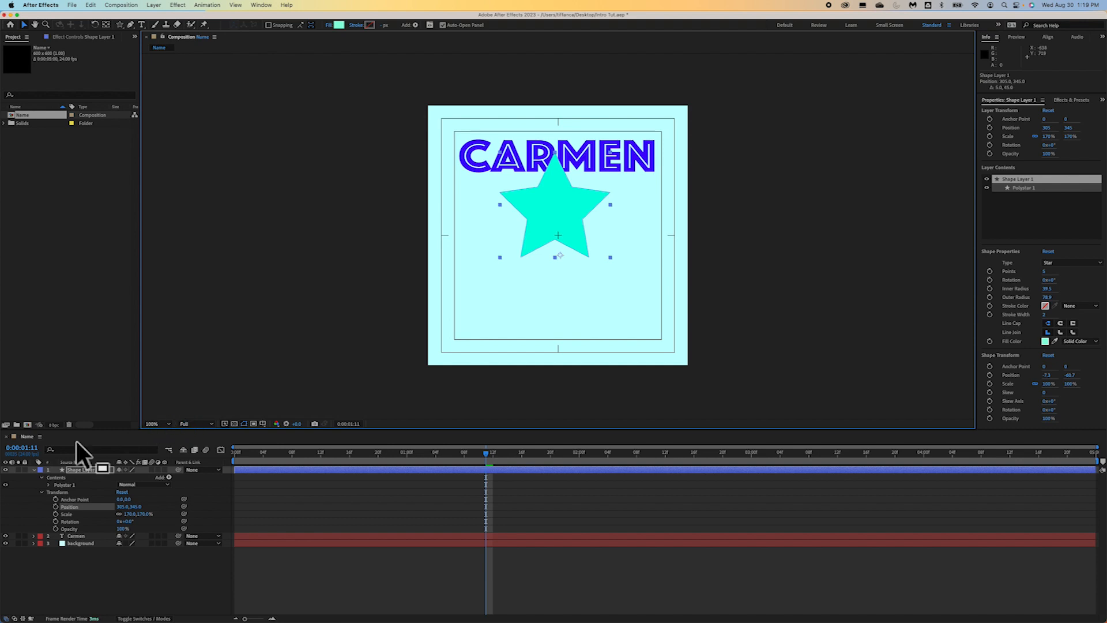
- Reorder the layers so the star's shape layer sits between the name text and the background
click(35, 470)
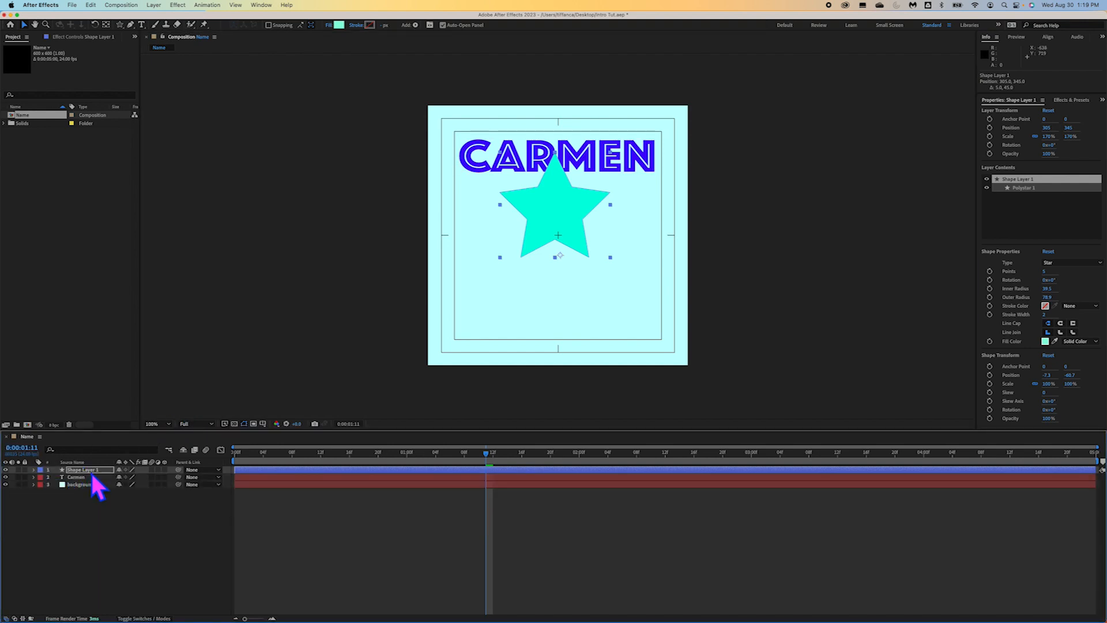
click(88, 495)
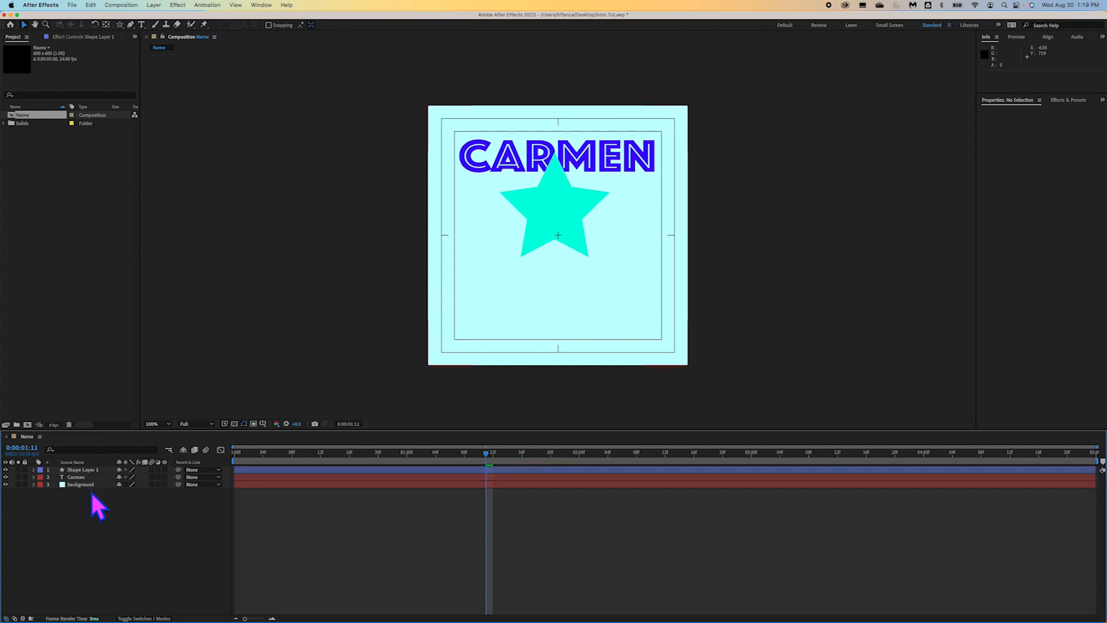
click(79, 472)
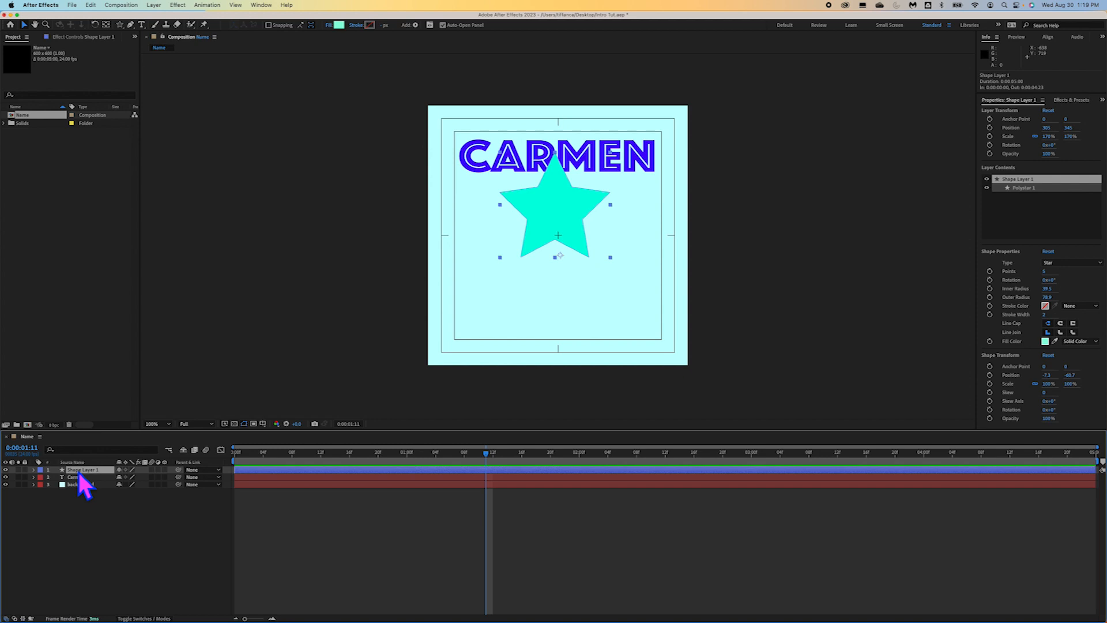
drag(87, 477, 89, 487)
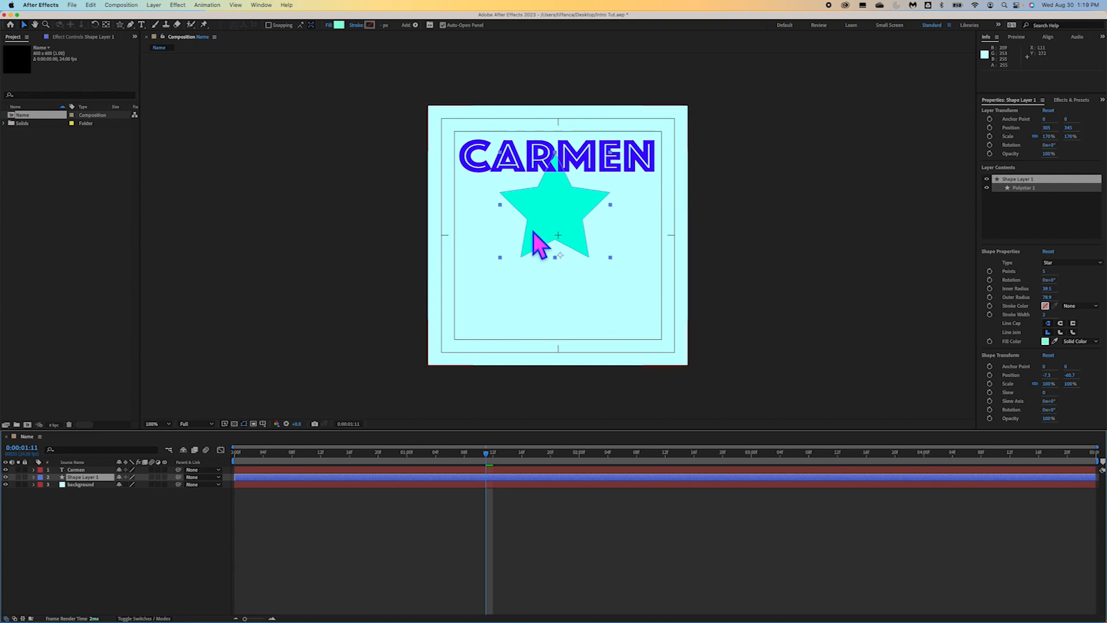
click(544, 302)
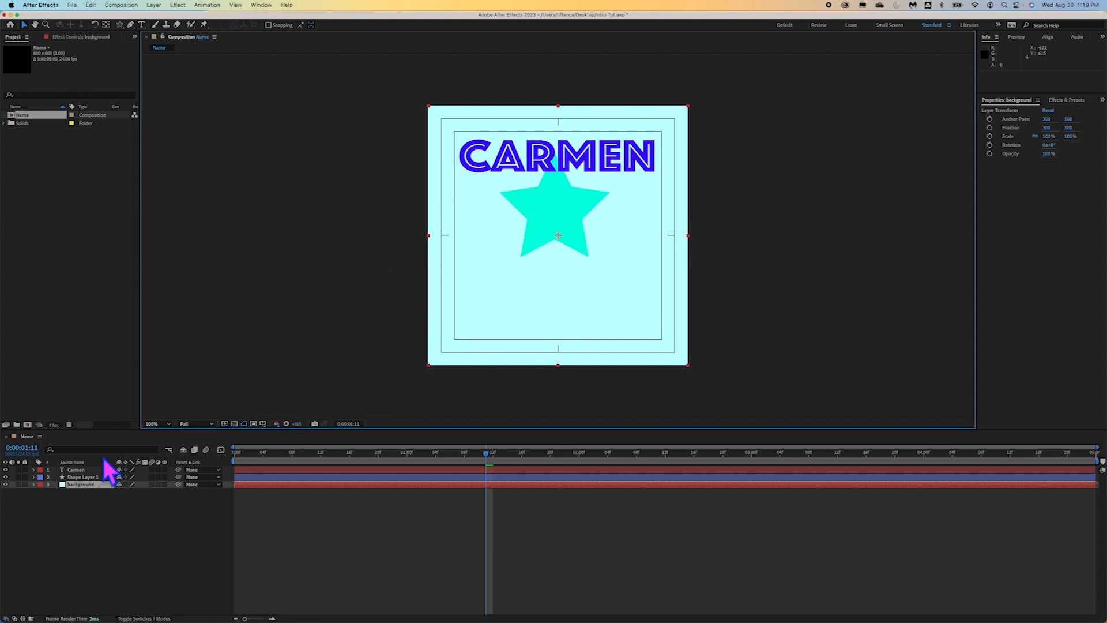
- Try rotating the star's shape layer to 59° around its current anchor point and undo the rotation
click(34, 478)
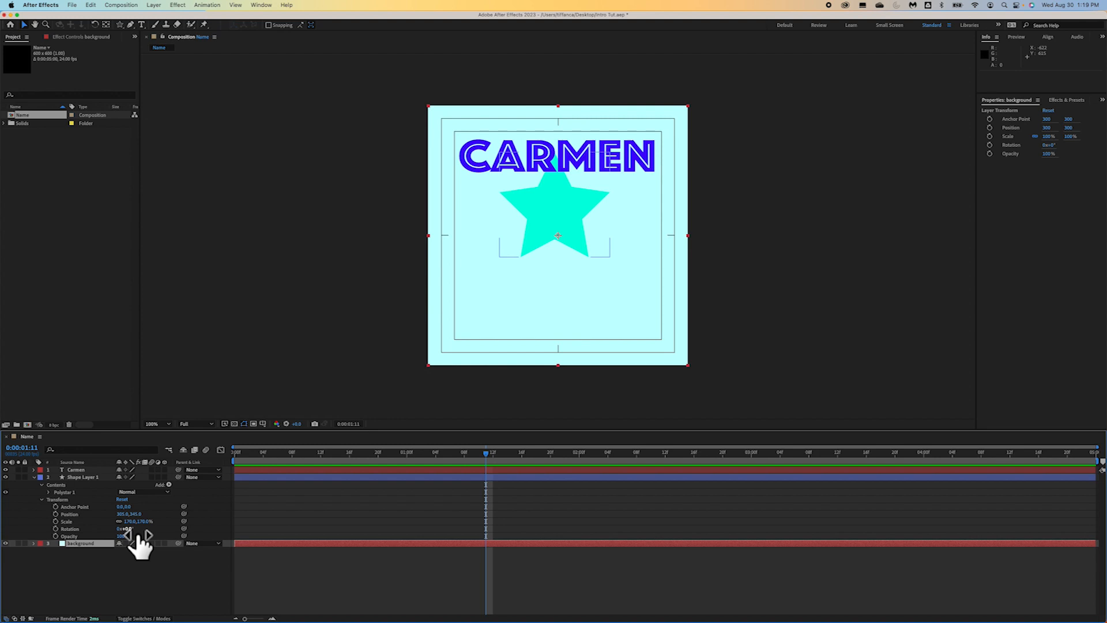
drag(138, 535, 159, 537)
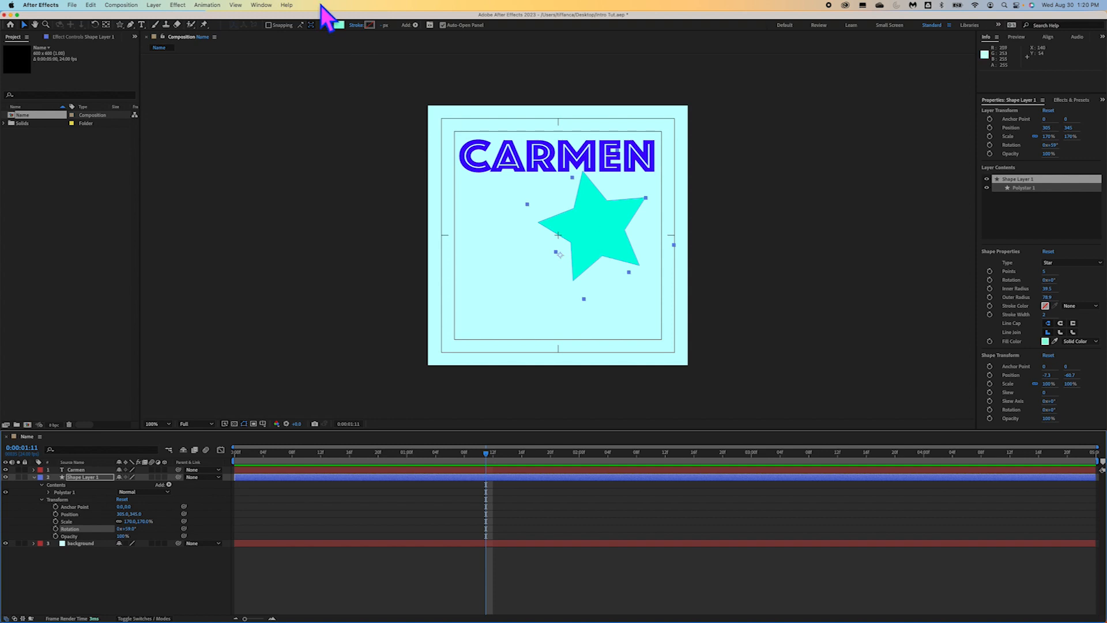
click(97, 6)
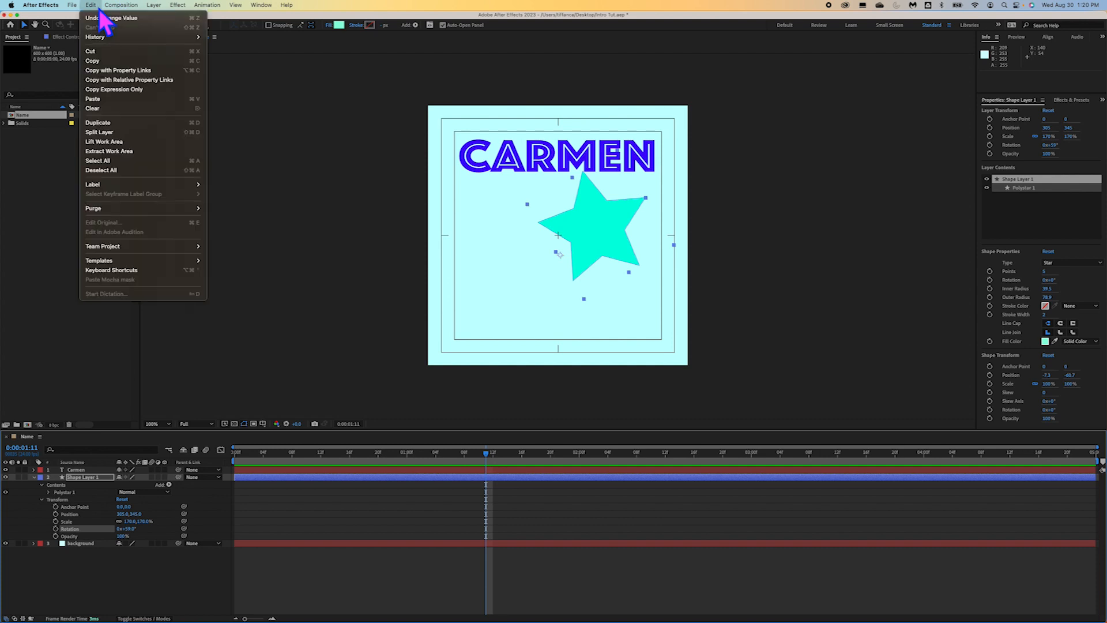
click(140, 20)
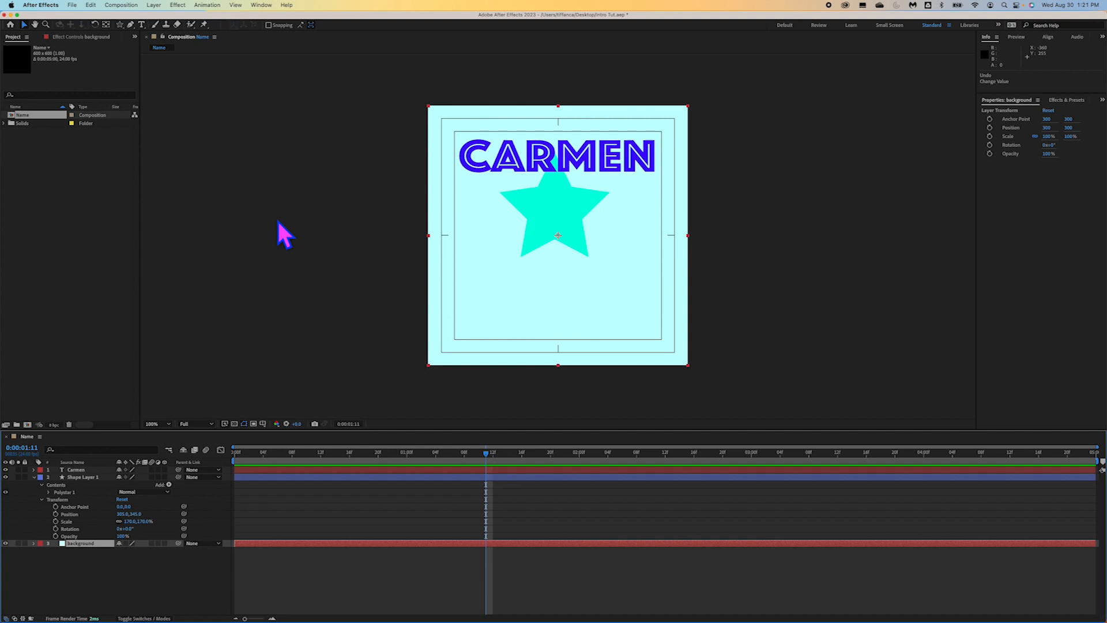
- Move the background layer's anchor point to the star's centre, about 291, 237, with the Pan Behind tool
click(110, 25)
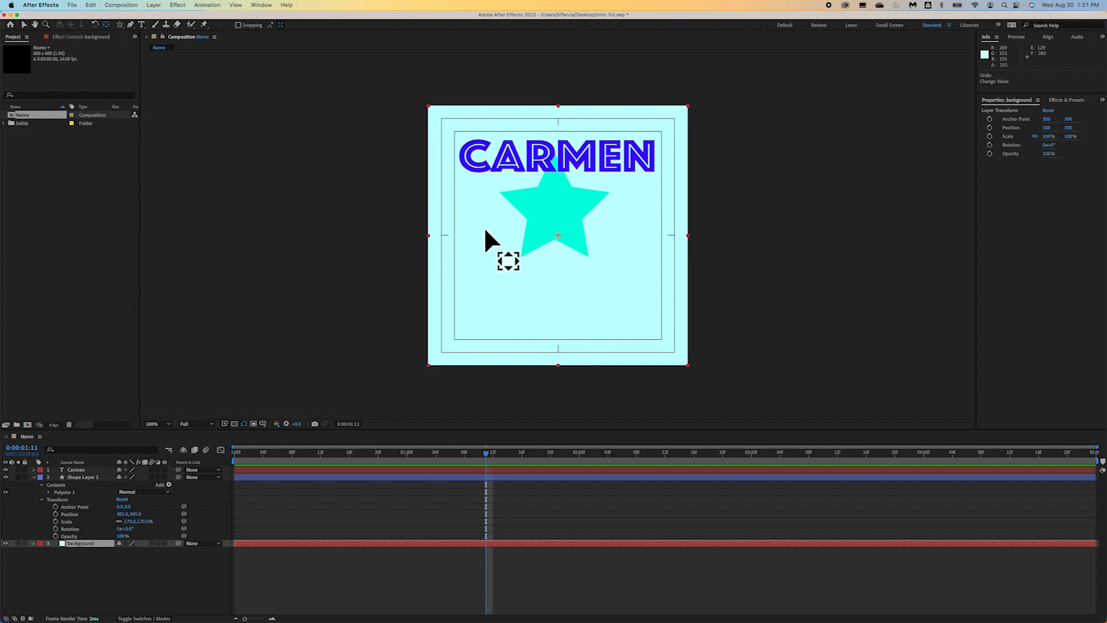
click(558, 234)
drag(558, 235, 556, 209)
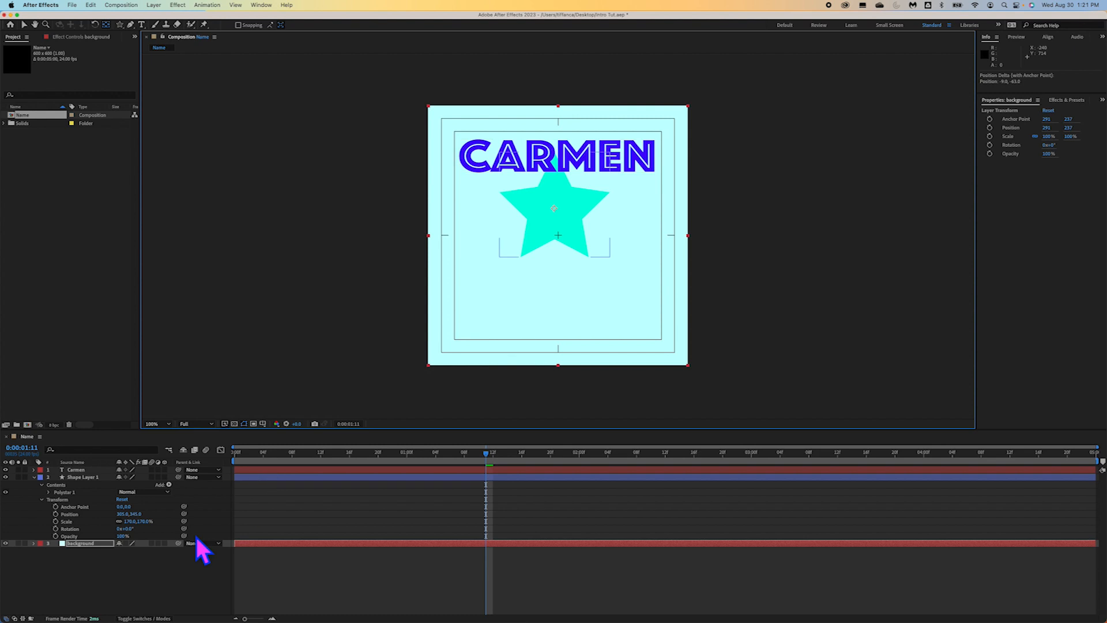
- Deselect the background layer, try a small rotation of the star's shape layer and undo it
click(153, 570)
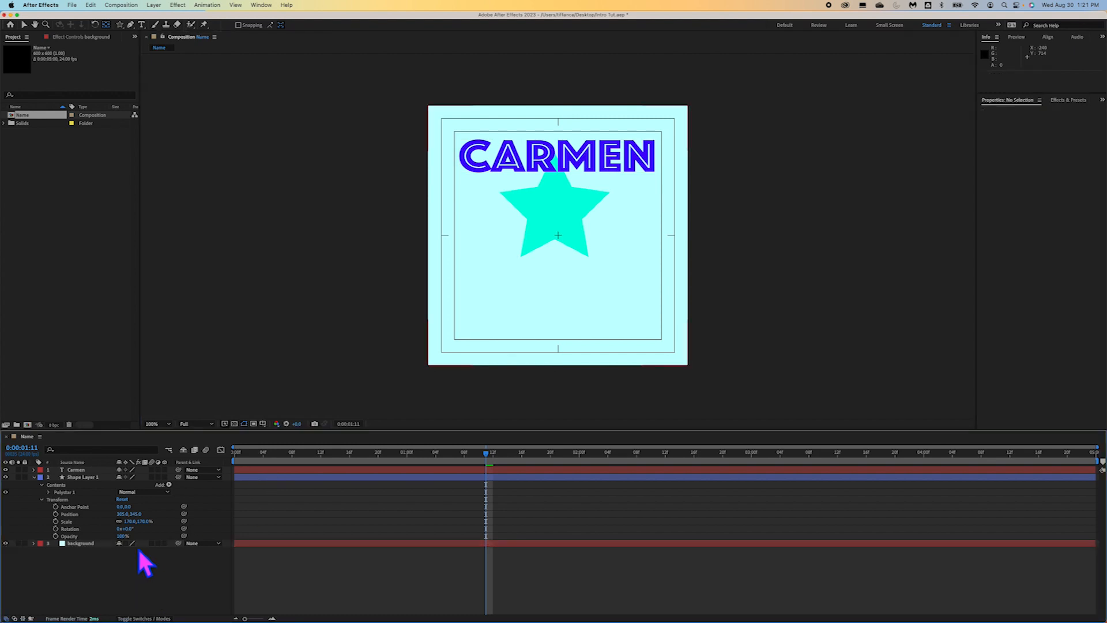
drag(140, 534, 144, 531)
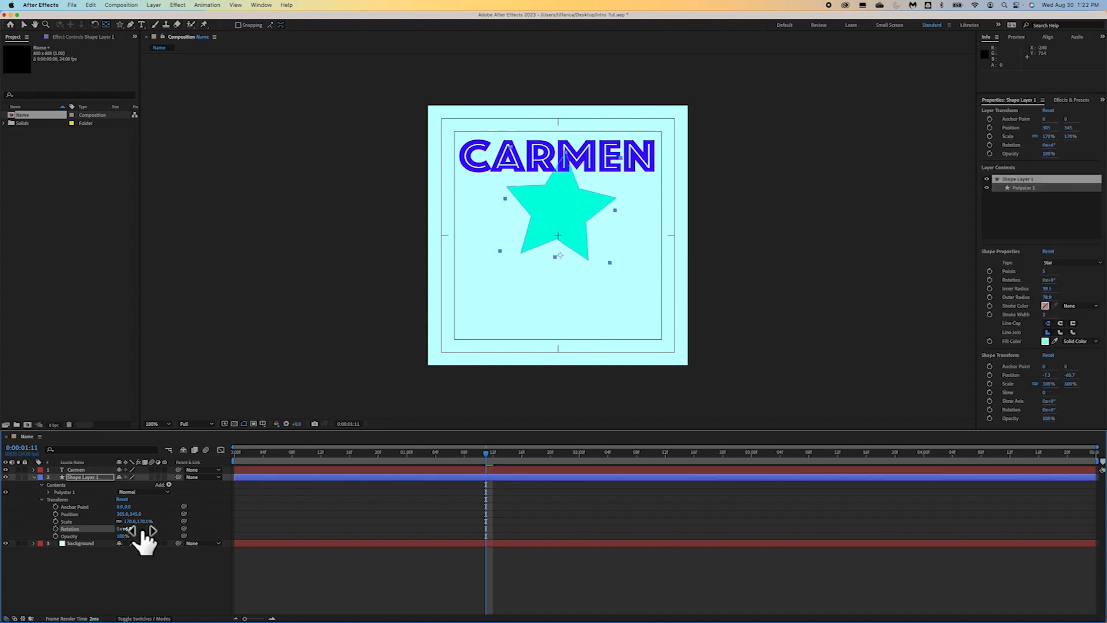
key(super+z)
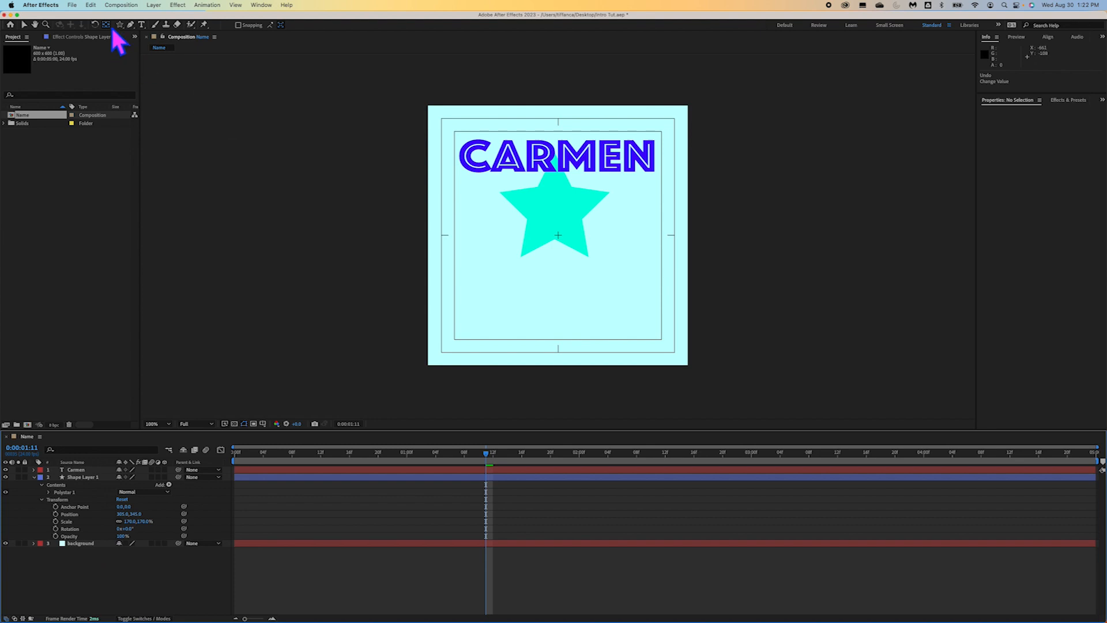
- Move the star shape layer's anchor point to the star's centre, about -6.5, -61.8
click(77, 494)
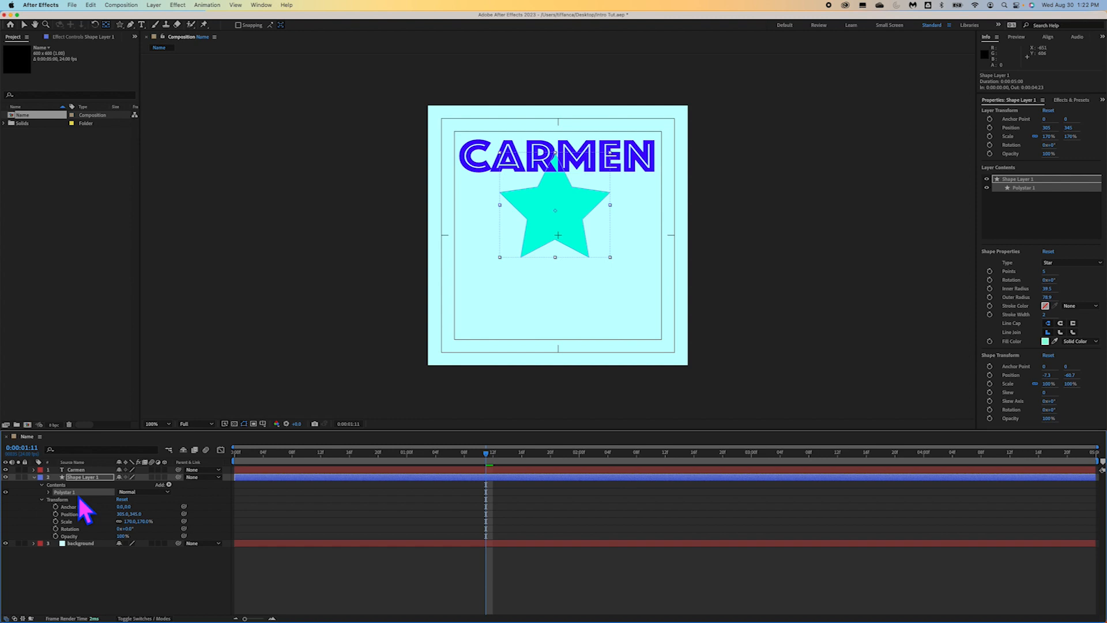
click(87, 479)
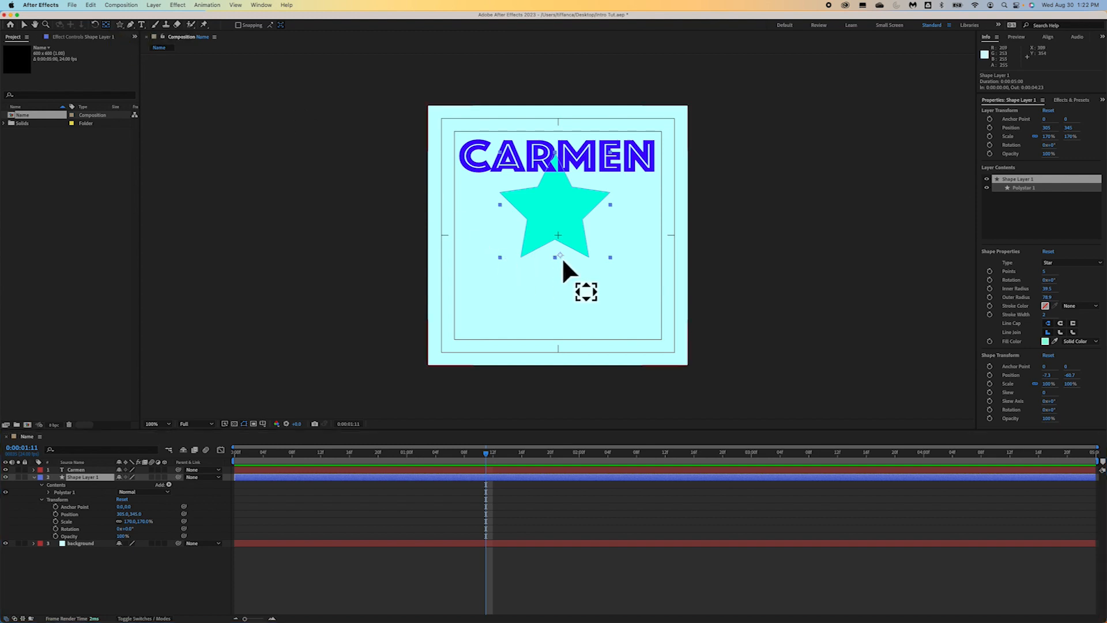
drag(560, 255, 555, 211)
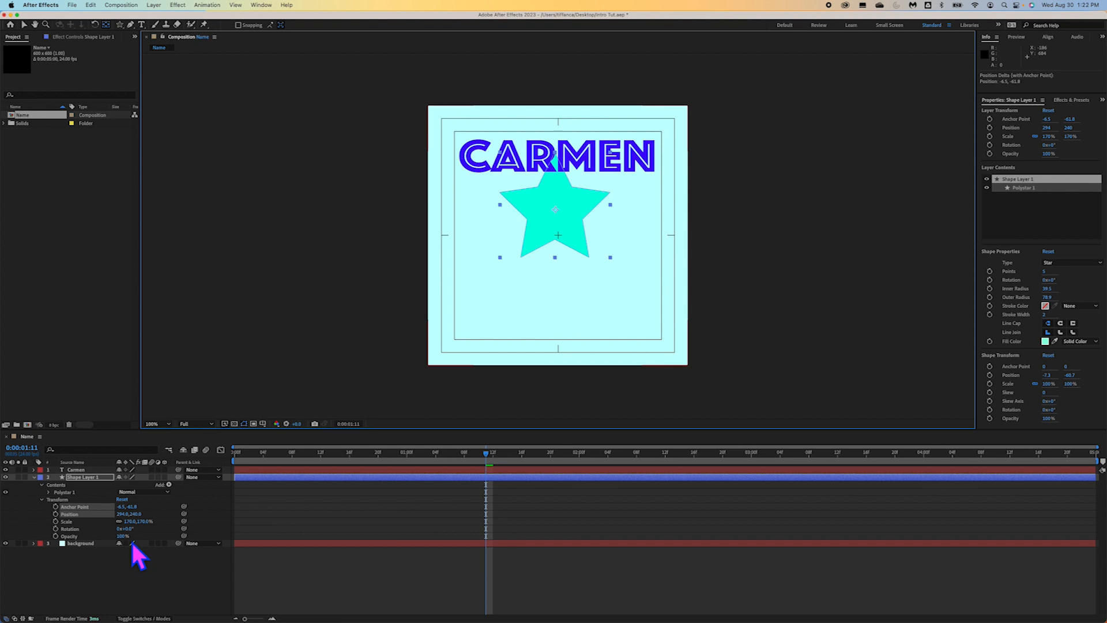
- Try rotating the star's shape layer around its centred anchor point and undo the rotation
drag(139, 532, 178, 533)
key(super+z)
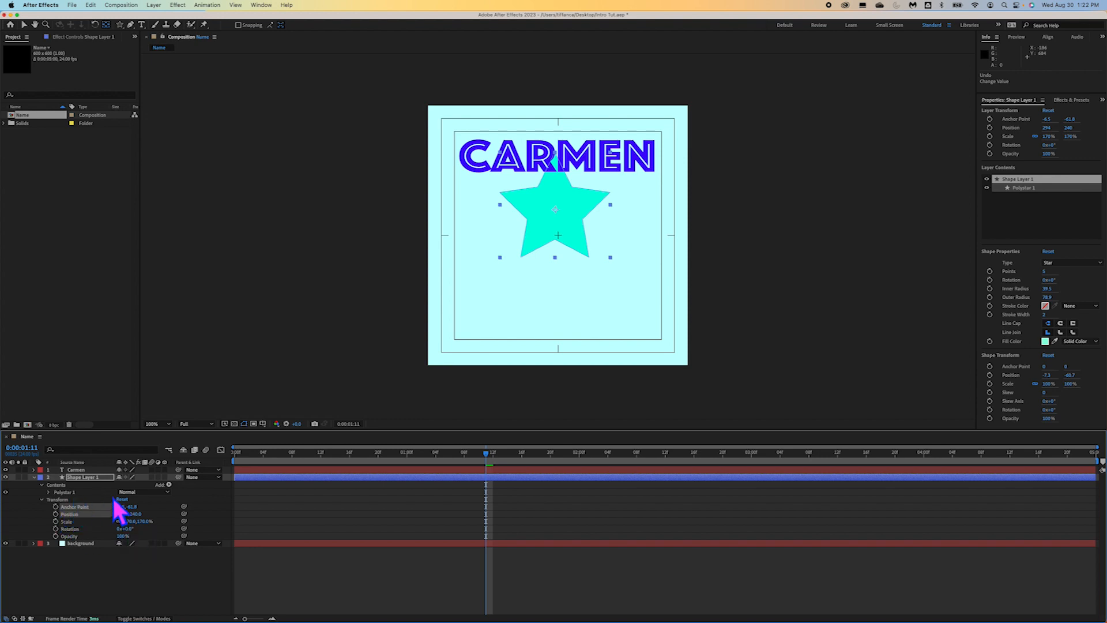
- Examine the transform properties inside the star's Polystar 1 group and collapse the layer's contents again
click(54, 495)
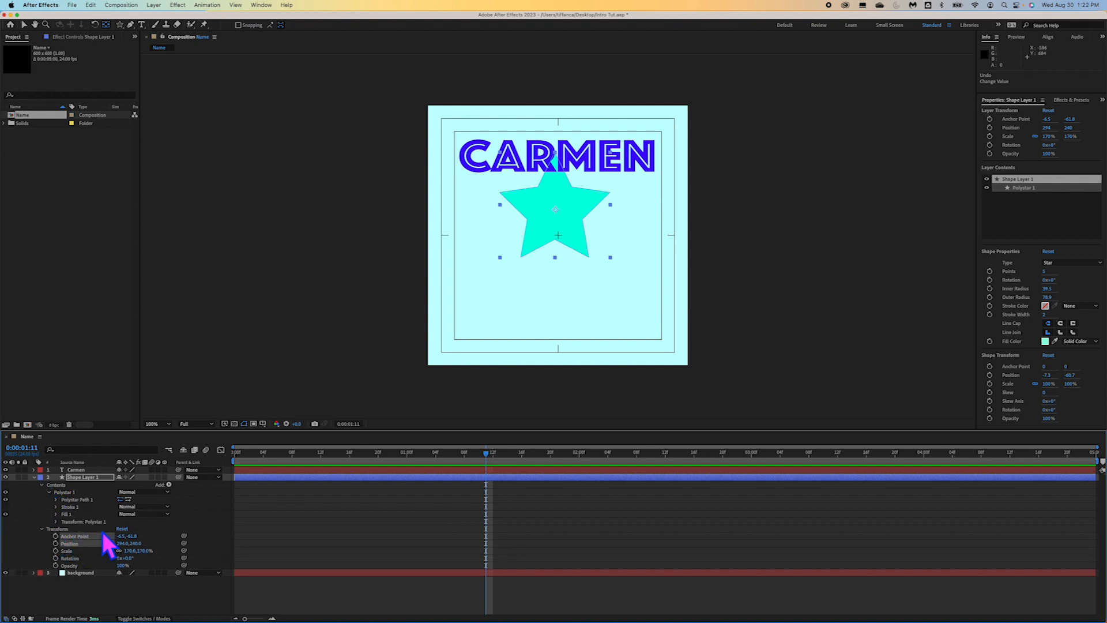
click(61, 524)
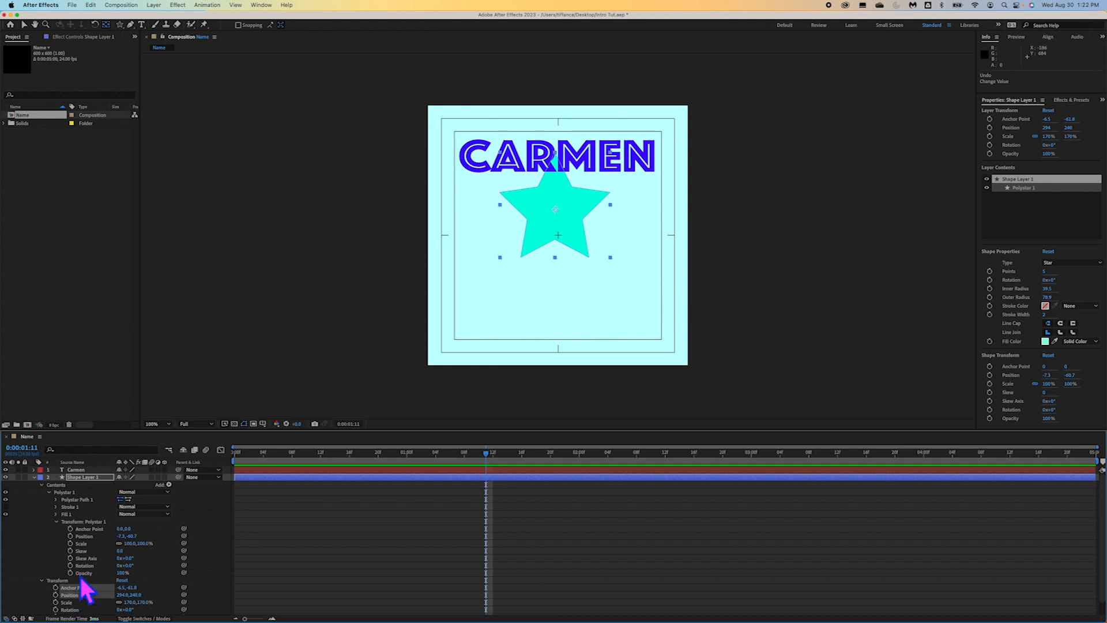
click(61, 524)
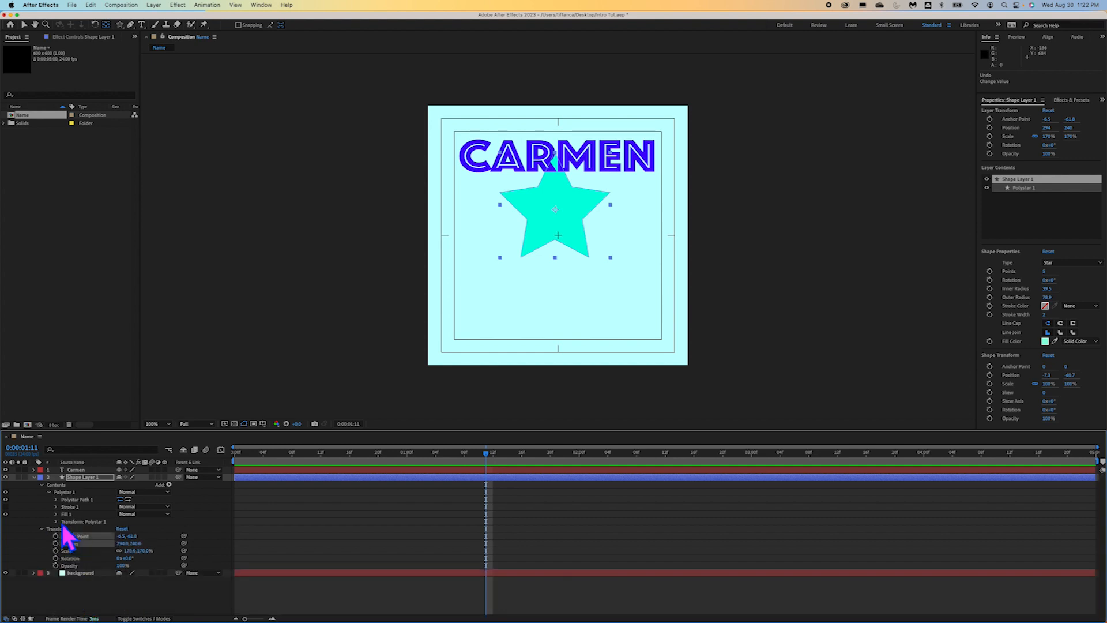
click(54, 494)
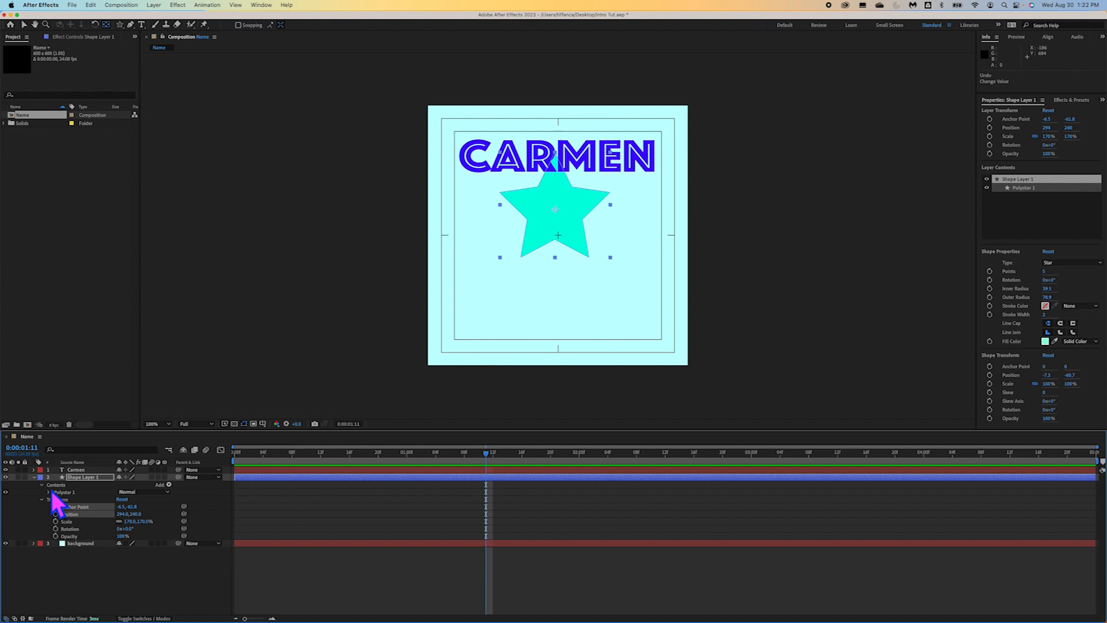
click(46, 488)
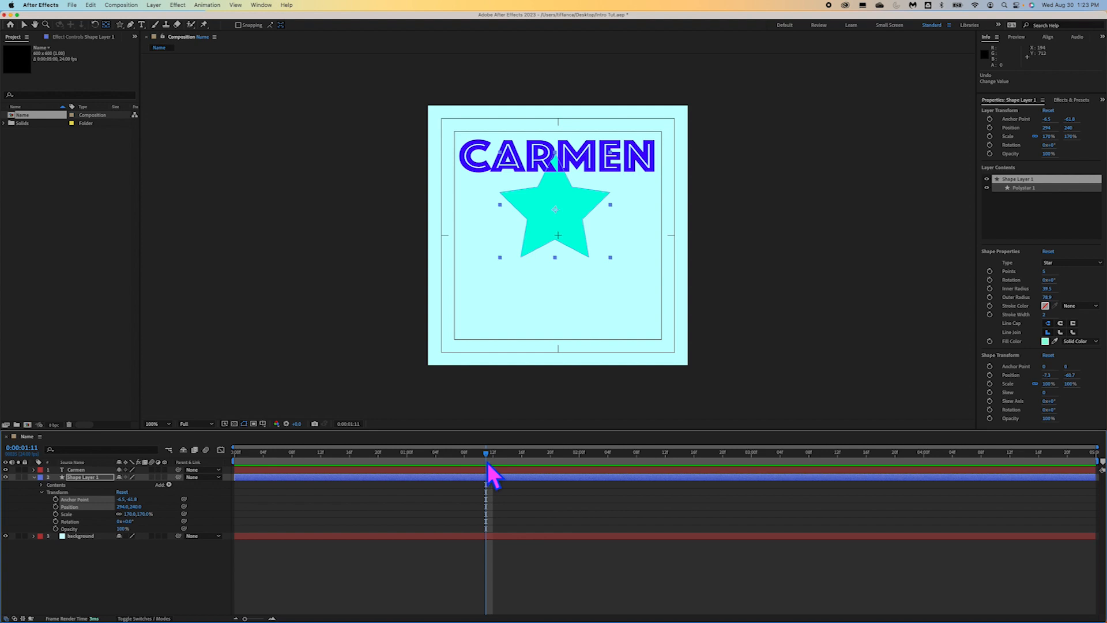
- Keyframe the star layer's Rotation from 0° at the start of the composition to 3 full turns at 0:00:04:23
drag(493, 457, 226, 494)
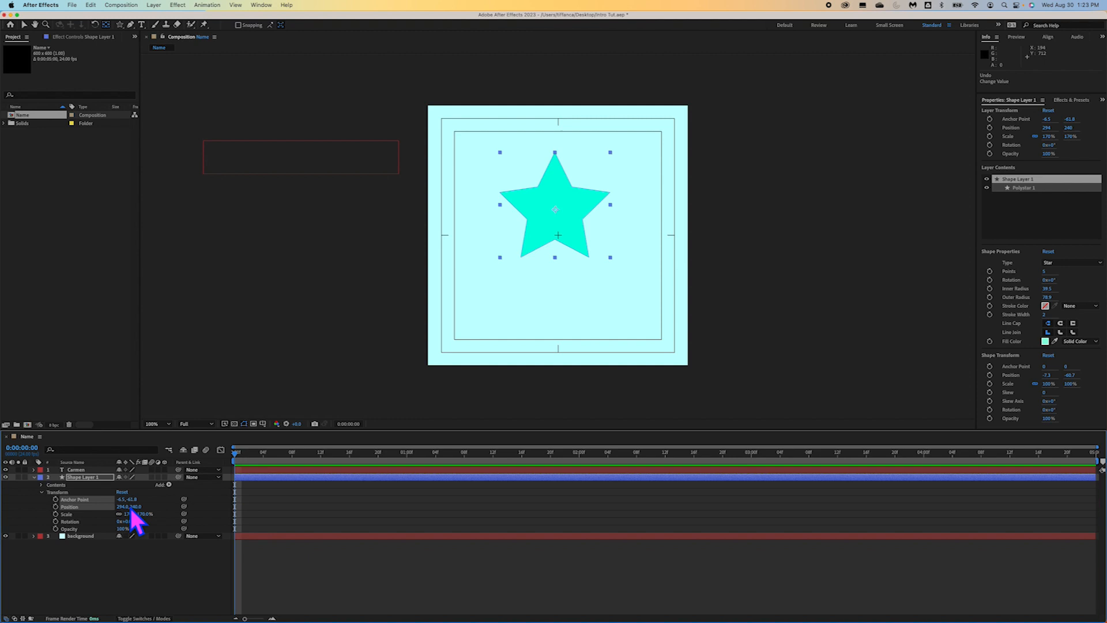
click(60, 524)
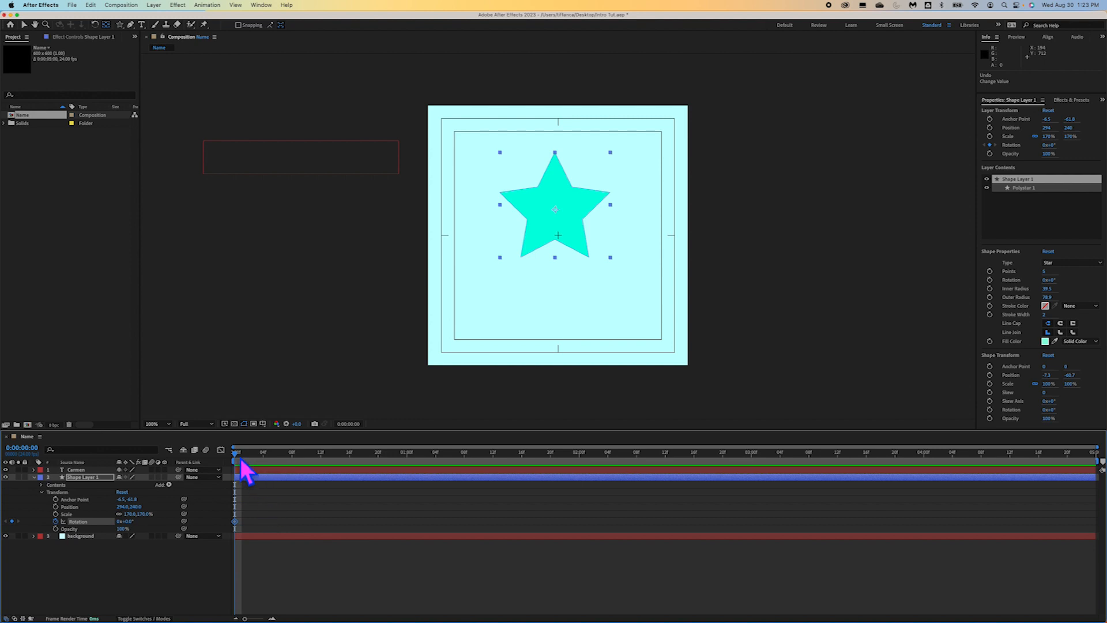
drag(243, 457, 1102, 455)
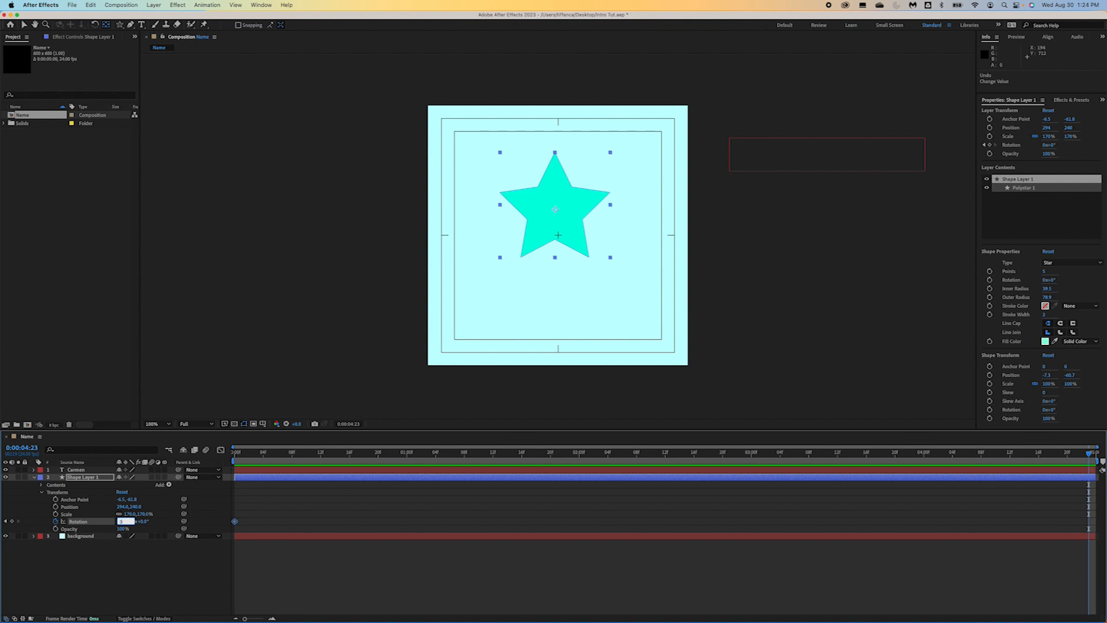
key(Return)
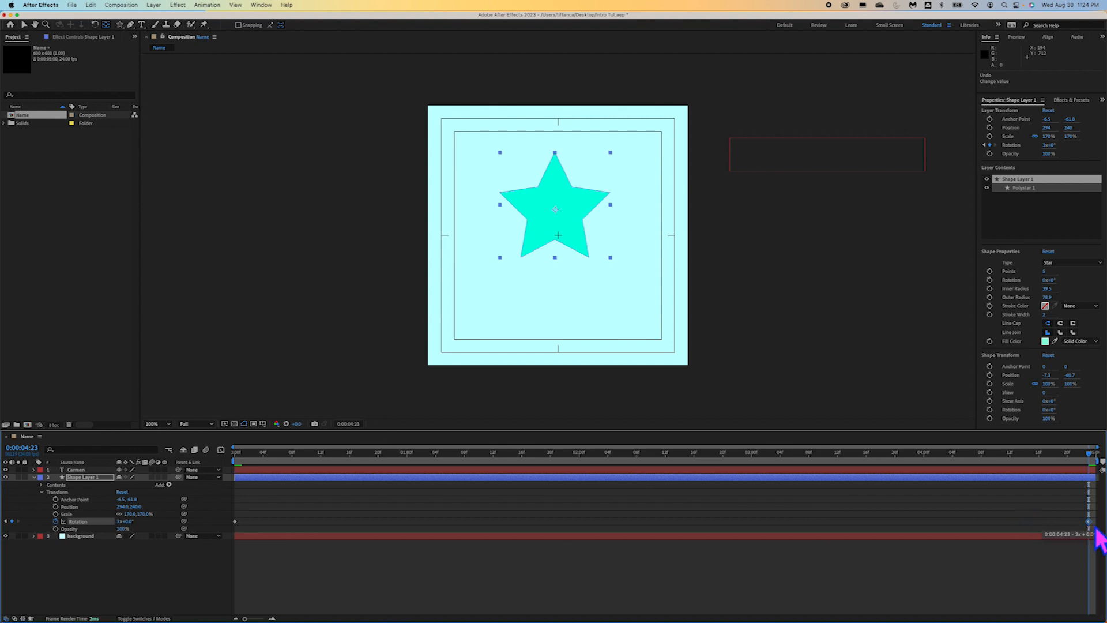
- Preview the spinning star together with the moving name by scrubbing and playing the composition
drag(1096, 461, 258, 455)
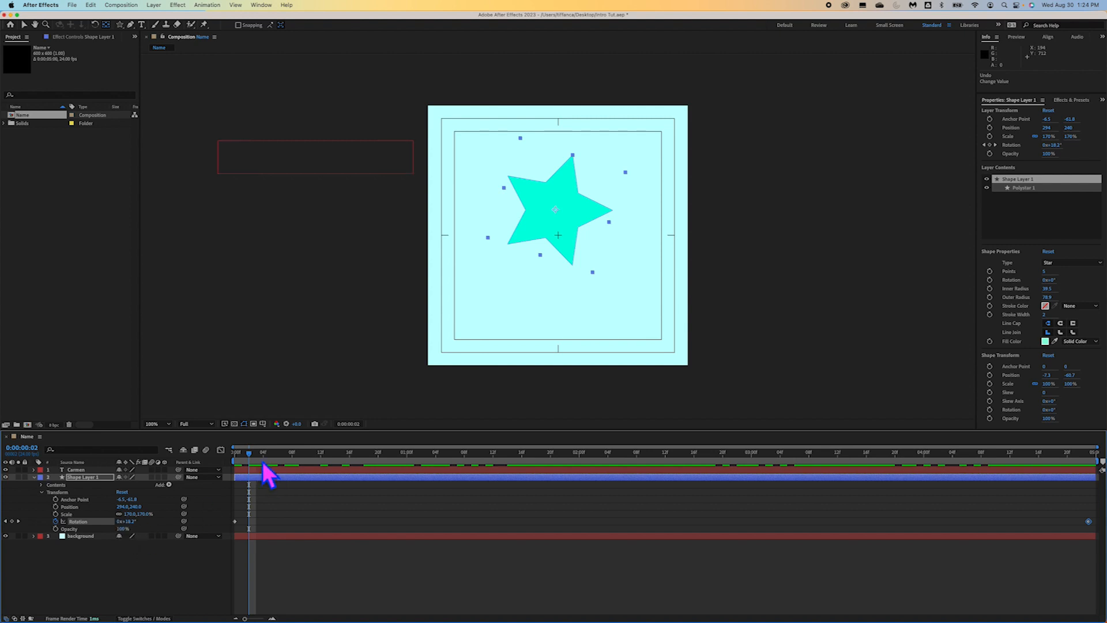
drag(254, 458, 557, 439)
drag(653, 393, 229, 395)
click(281, 558)
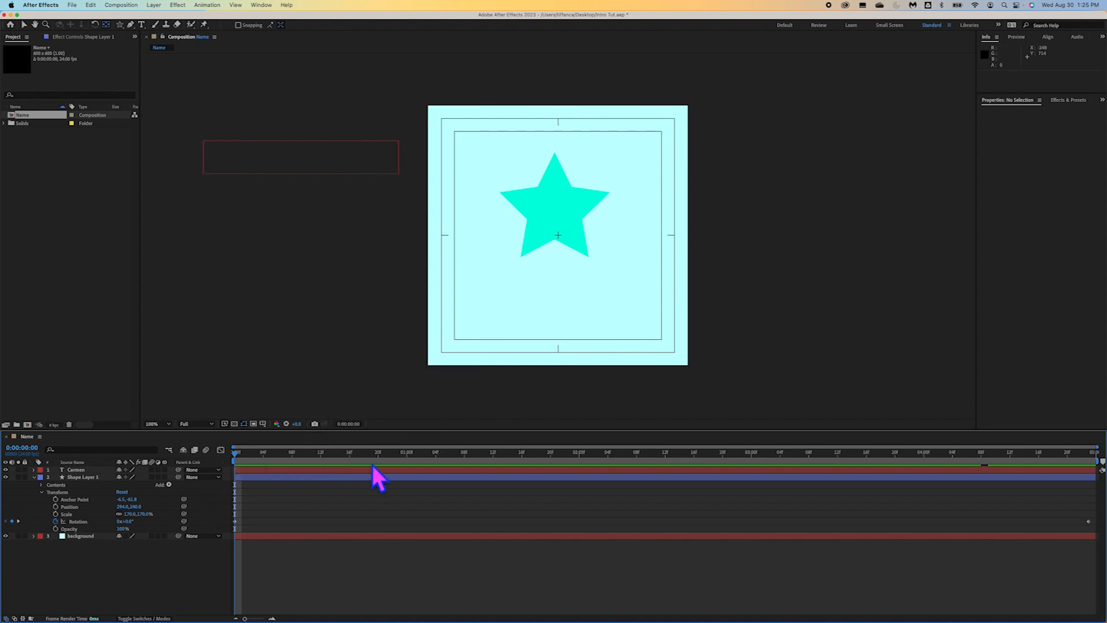
key(space)
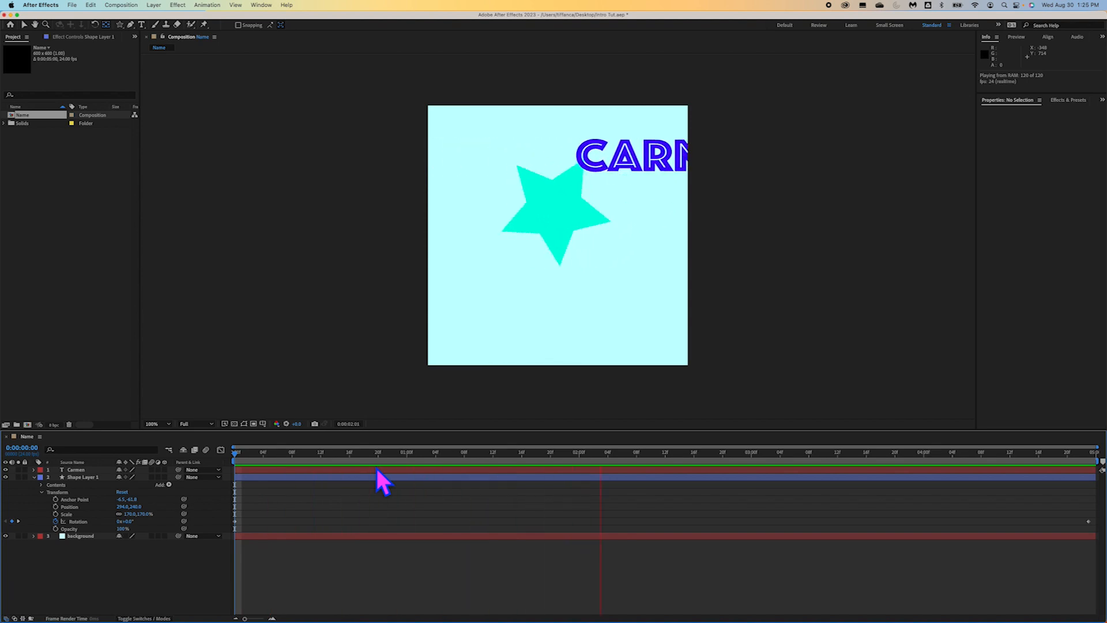
key(space)
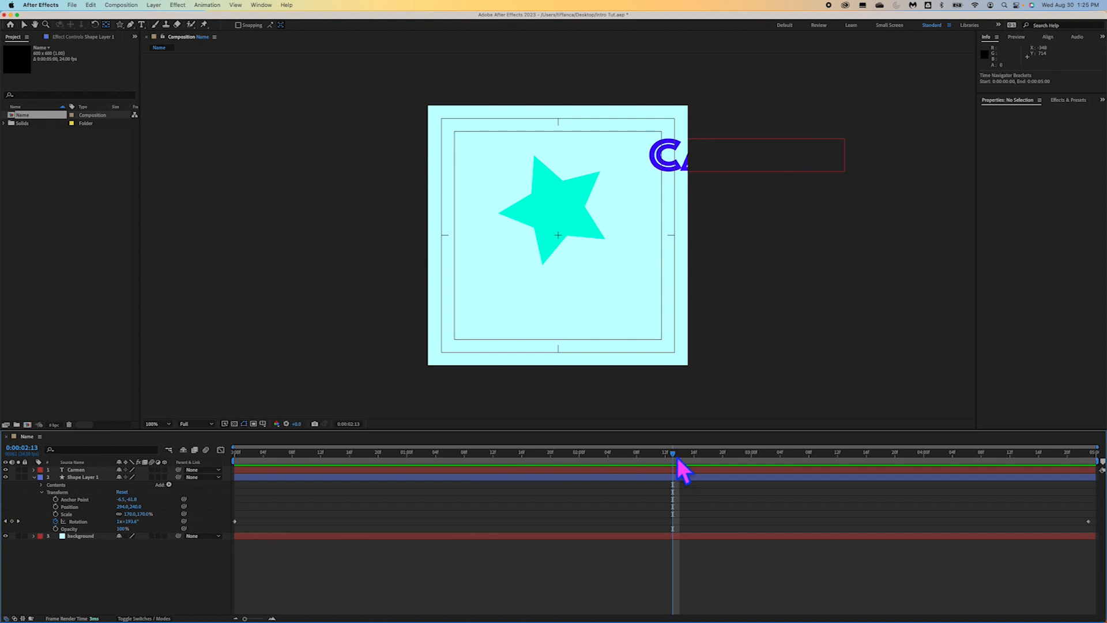
drag(678, 461, 381, 478)
key(space)
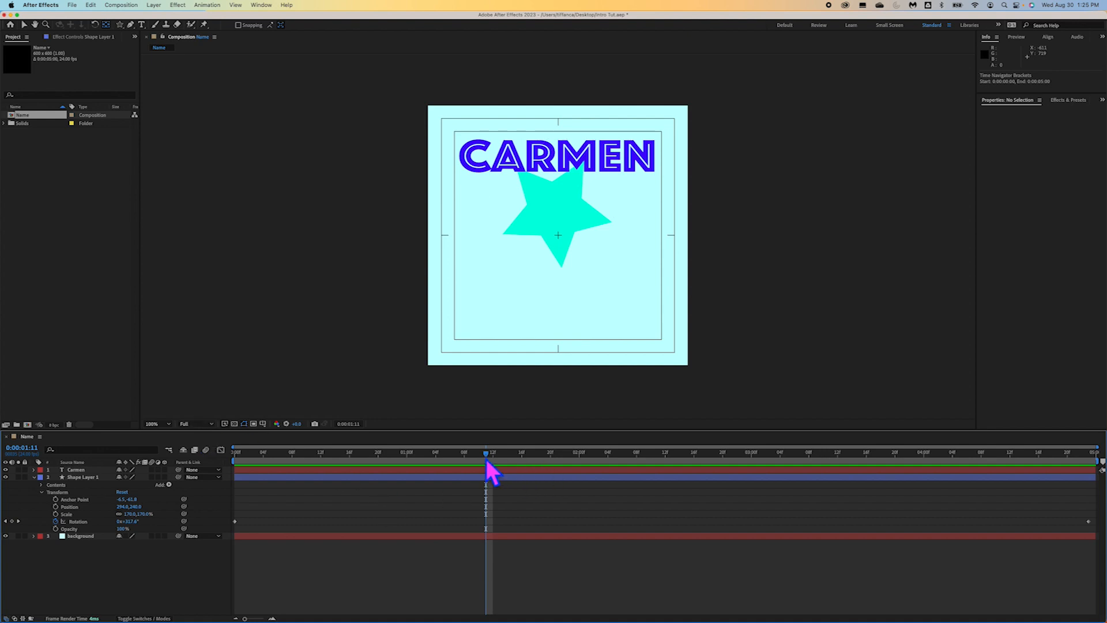
mouse_move(490, 460)
mouse_down()
mouse_move(396, 462)
mouse_move(542, 465)
mouse_move(417, 475)
mouse_move(534, 477)
mouse_move(424, 470)
mouse_move(479, 474)
mouse_up()
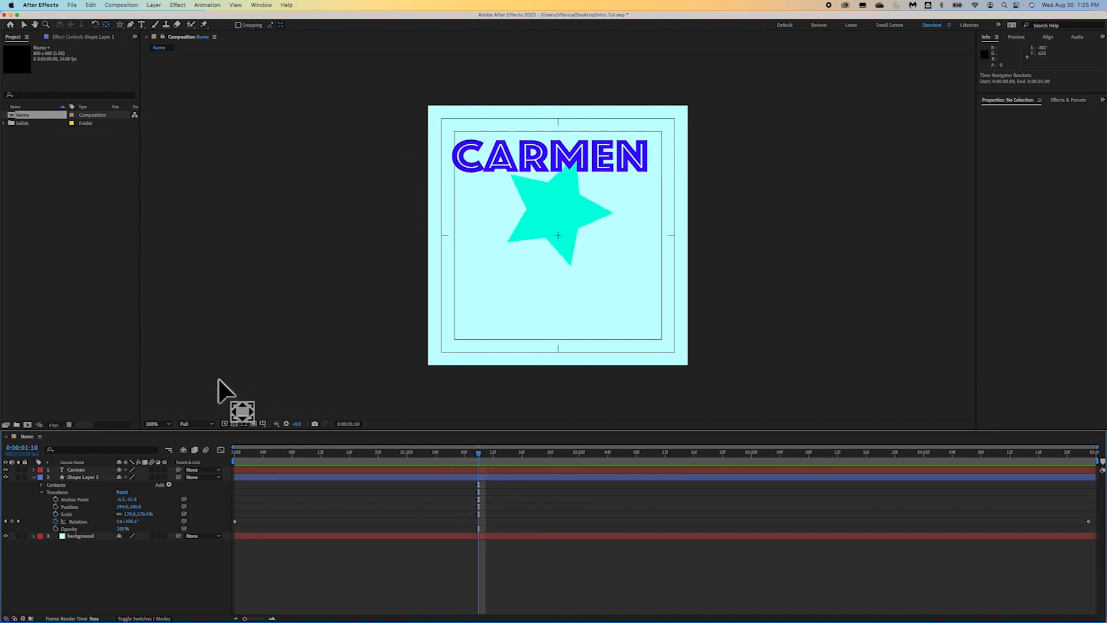
- Lower the composition's preview resolution to Quarter and preview the animation at that quality
click(213, 425)
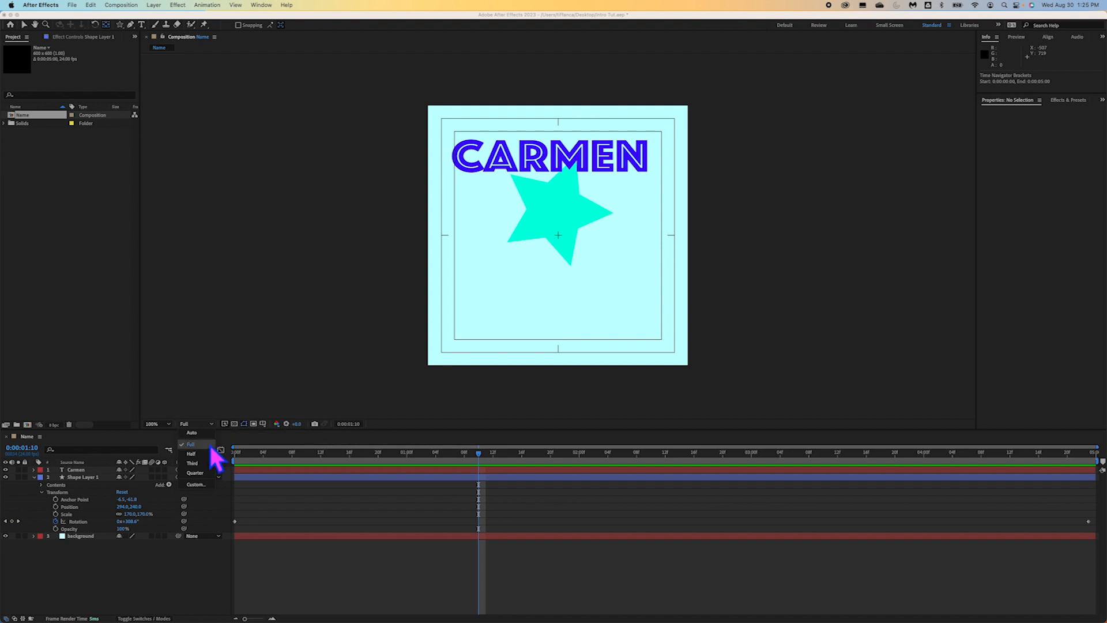
click(209, 474)
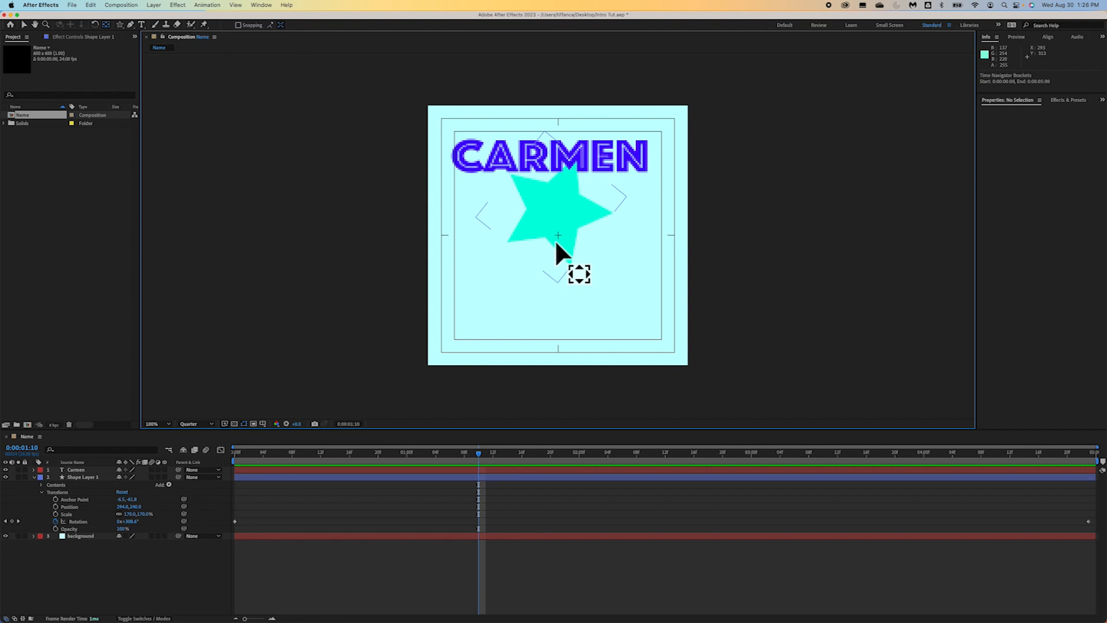
mouse_move(487, 454)
mouse_down()
mouse_move(673, 462)
mouse_move(434, 429)
mouse_move(349, 433)
mouse_move(554, 452)
mouse_move(374, 461)
mouse_move(489, 449)
mouse_up()
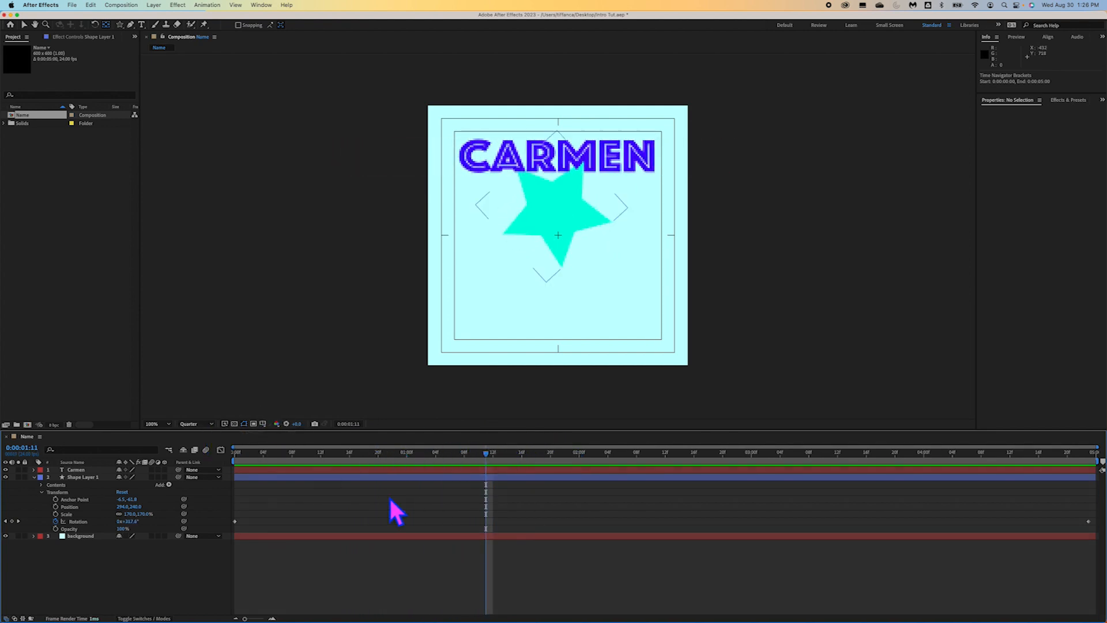
key(period)
key(comma)
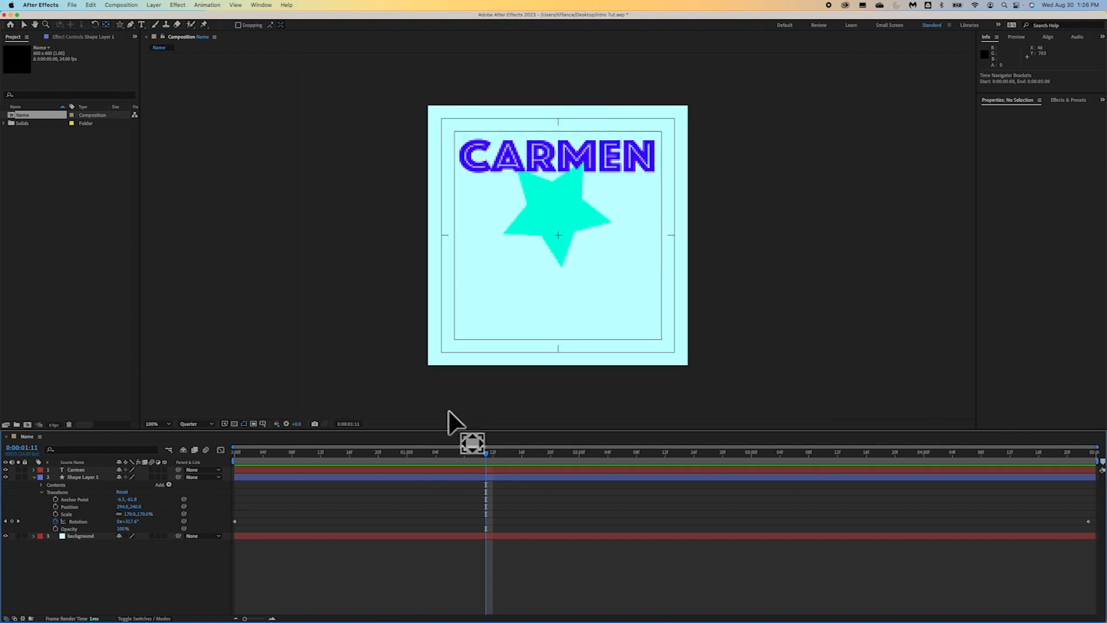
drag(491, 469, 273, 466)
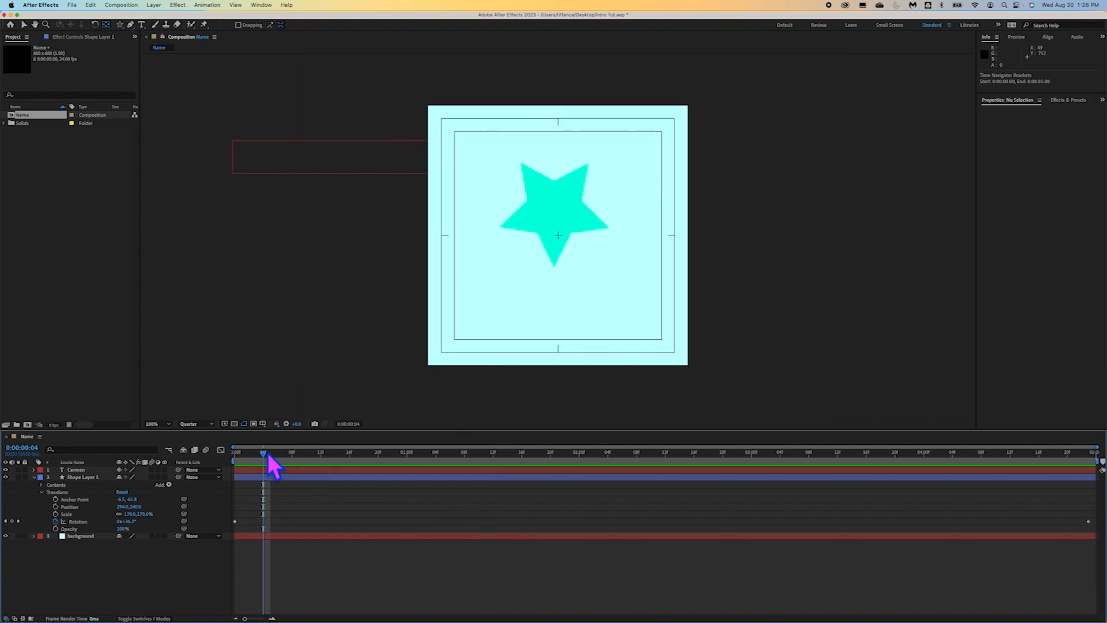
key(space)
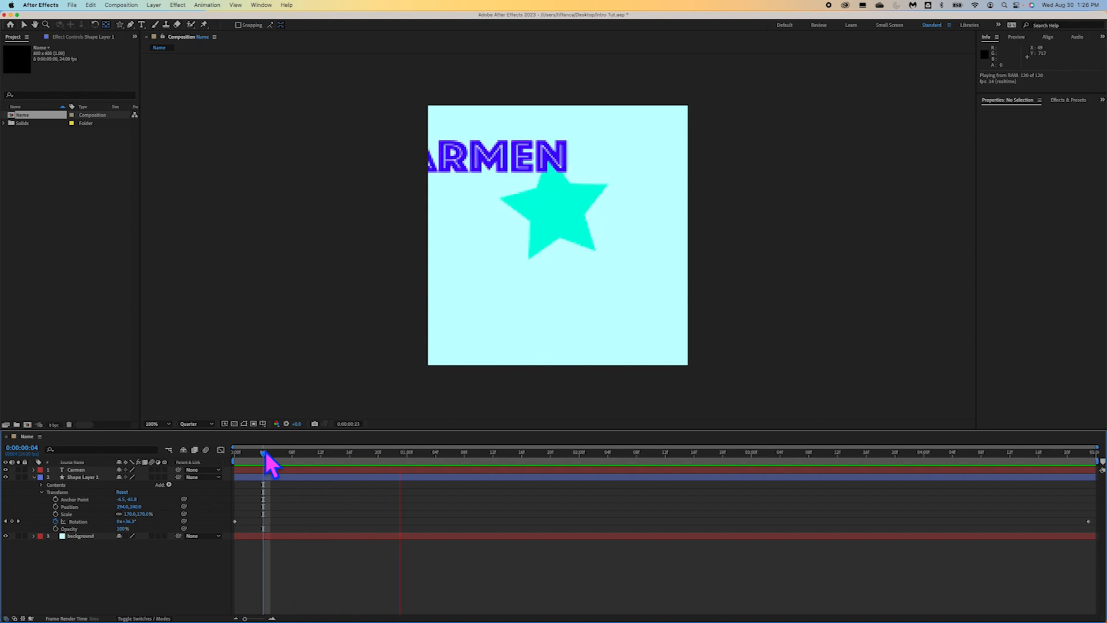
key(space)
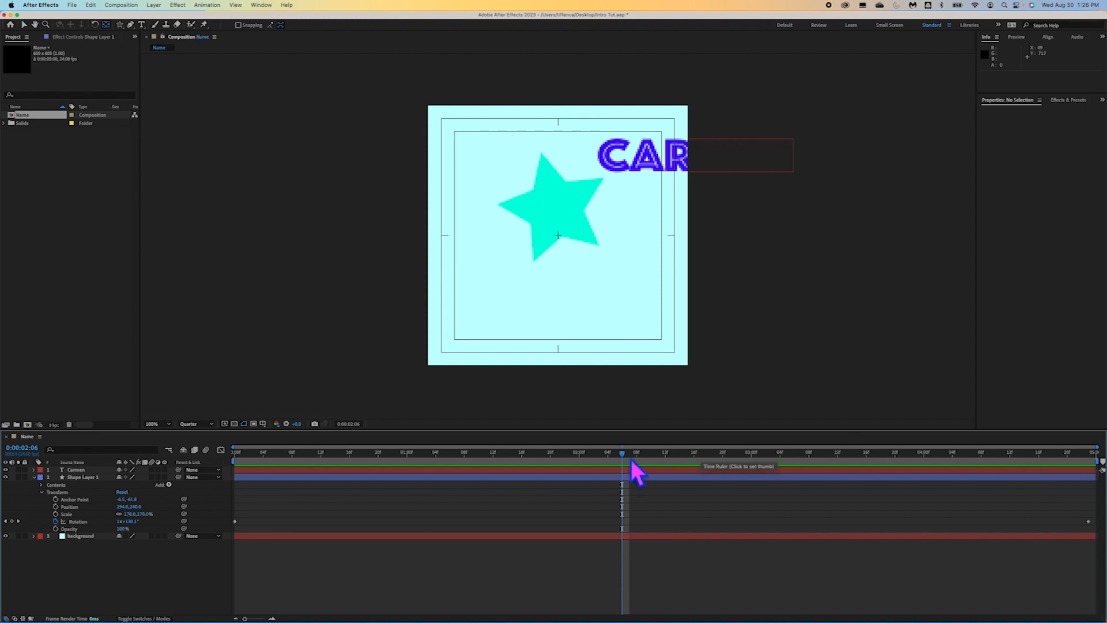
drag(628, 462, 378, 473)
mouse_move(468, 456)
mouse_down()
mouse_move(655, 469)
mouse_move(379, 457)
mouse_move(571, 462)
mouse_move(578, 457)
mouse_move(410, 461)
mouse_move(607, 445)
mouse_move(662, 455)
mouse_move(375, 459)
mouse_move(616, 452)
mouse_move(484, 453)
mouse_up()
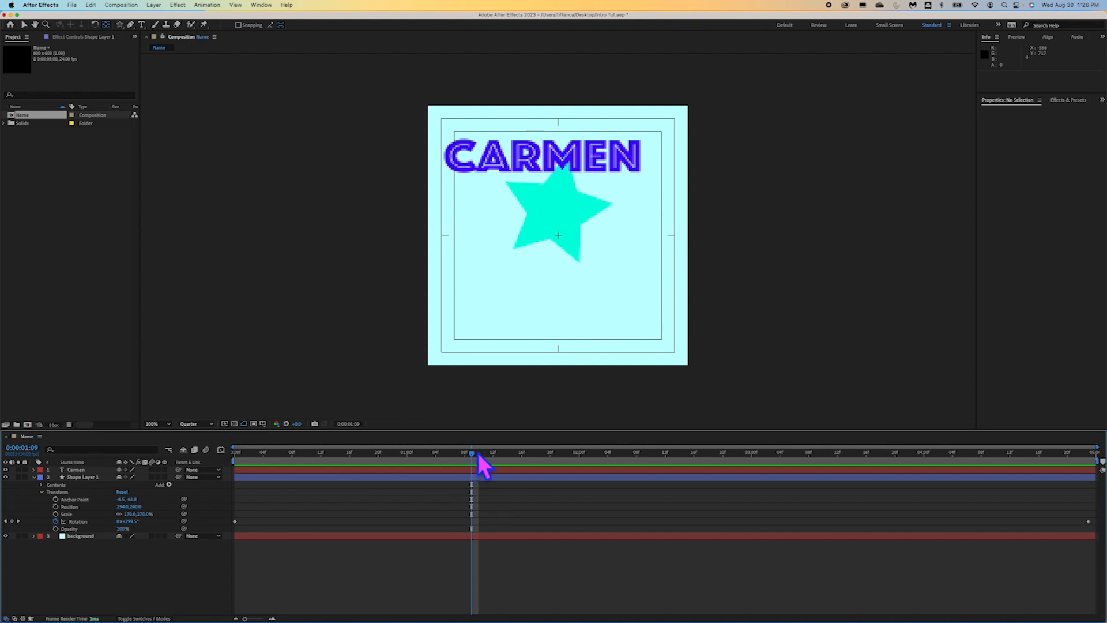
drag(477, 460, 235, 521)
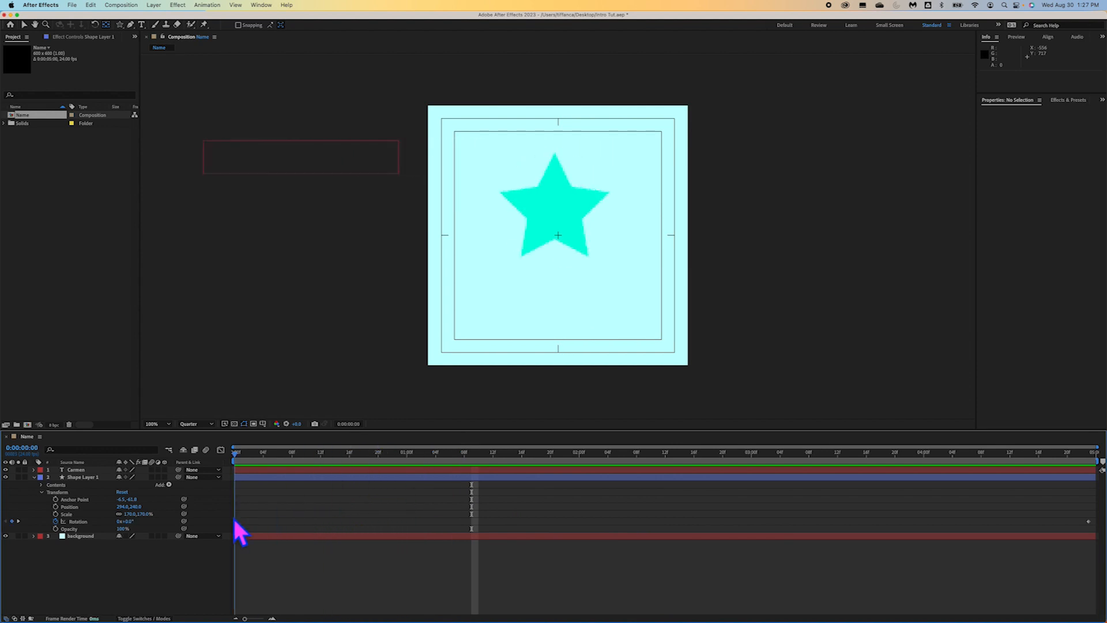
- Set the preview resolution to Full, scrub through the animation and return to the first frame
click(216, 427)
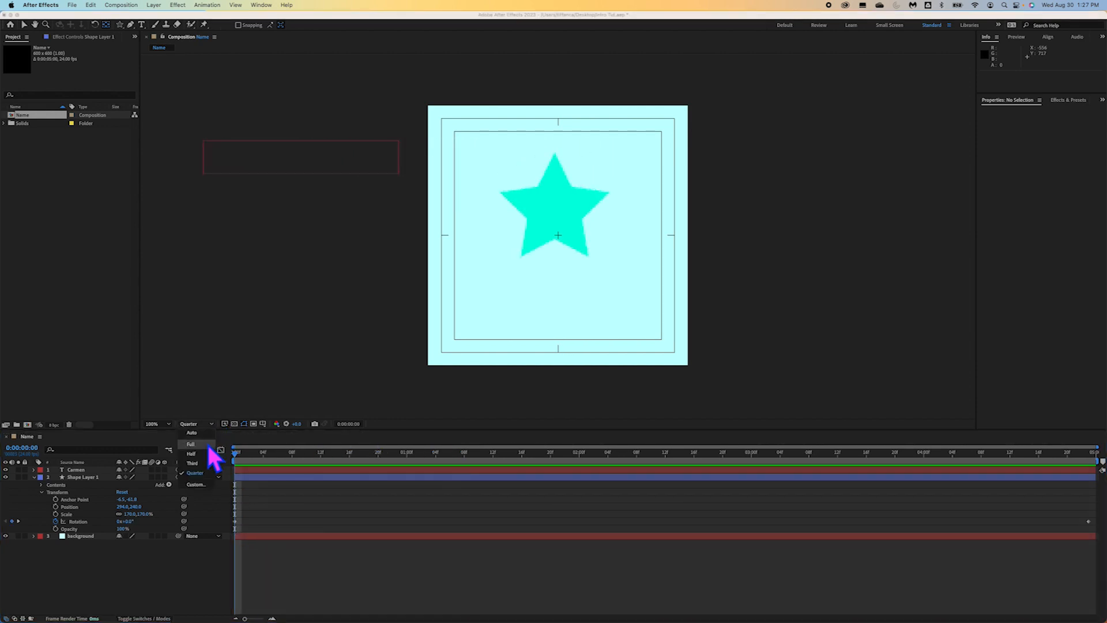
click(206, 445)
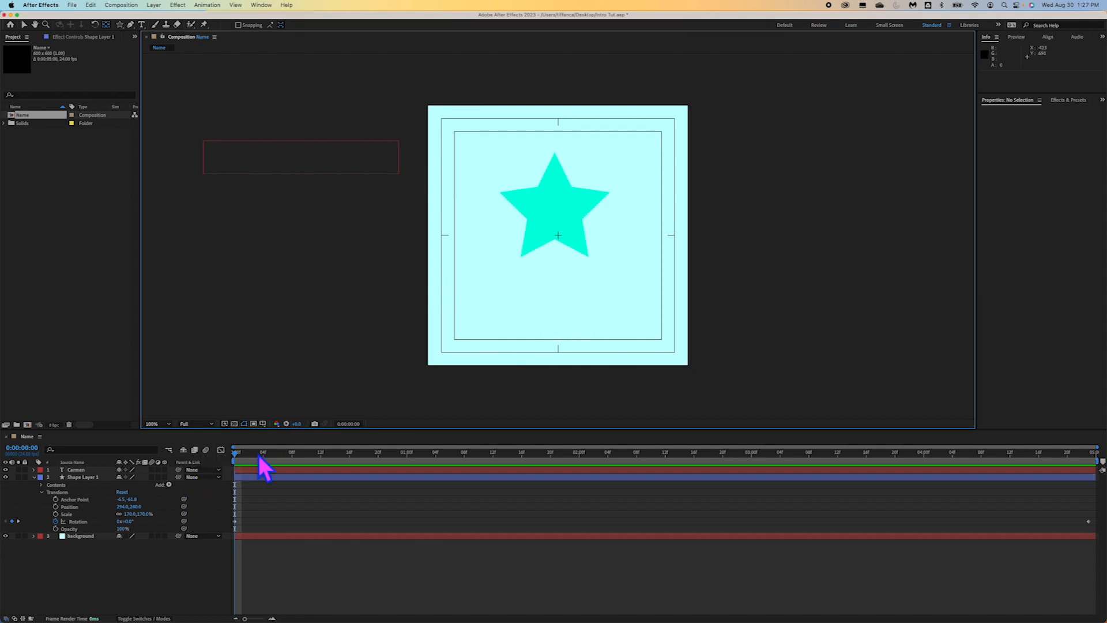
drag(241, 458, 494, 433)
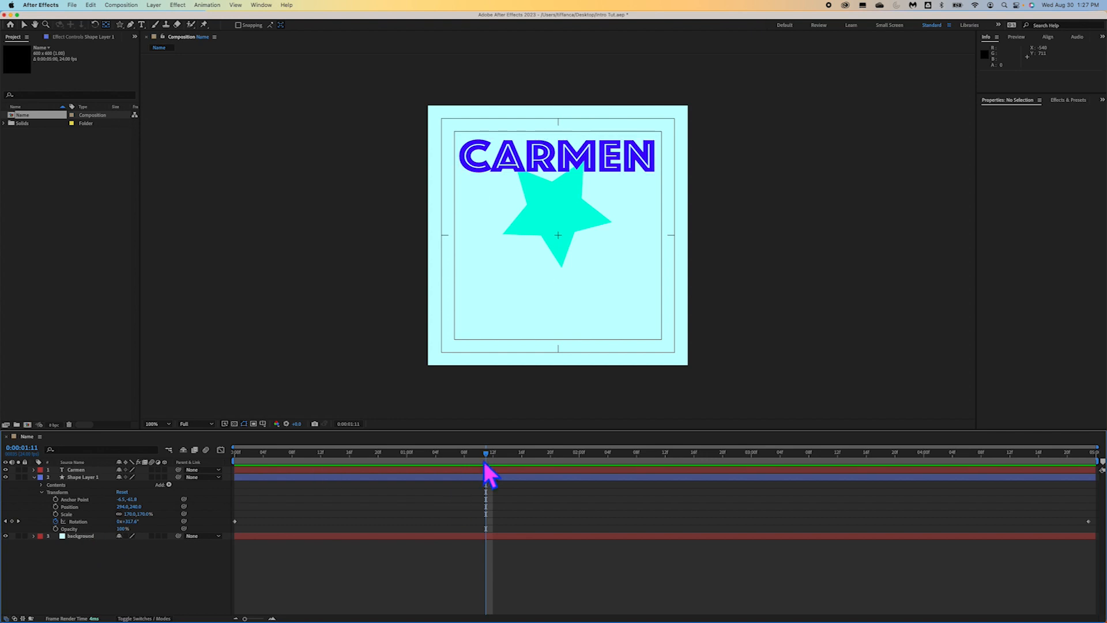
drag(478, 459, 226, 479)
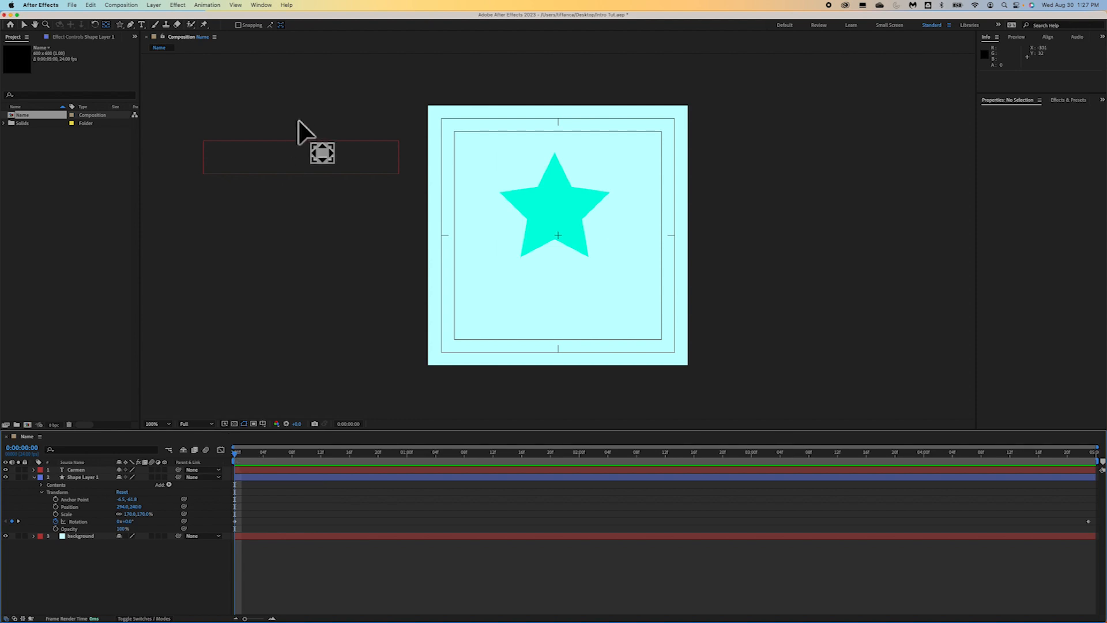
- Add a paragraph text box below the star, spanning the title-safe width, with the text "is excited!"
click(145, 26)
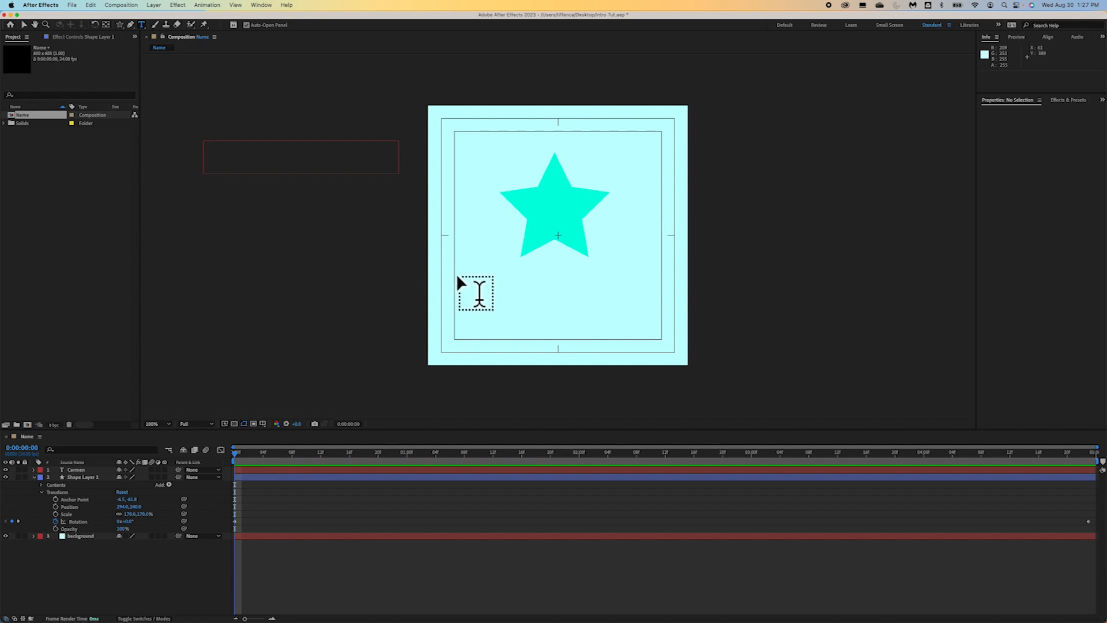
drag(456, 276, 663, 338)
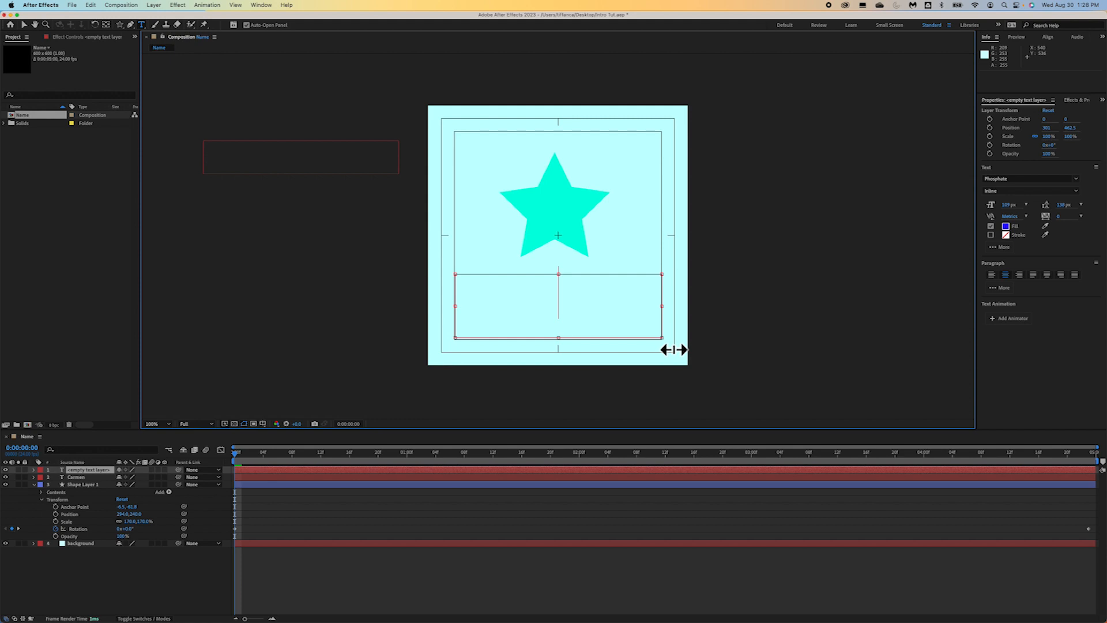
text(is e)
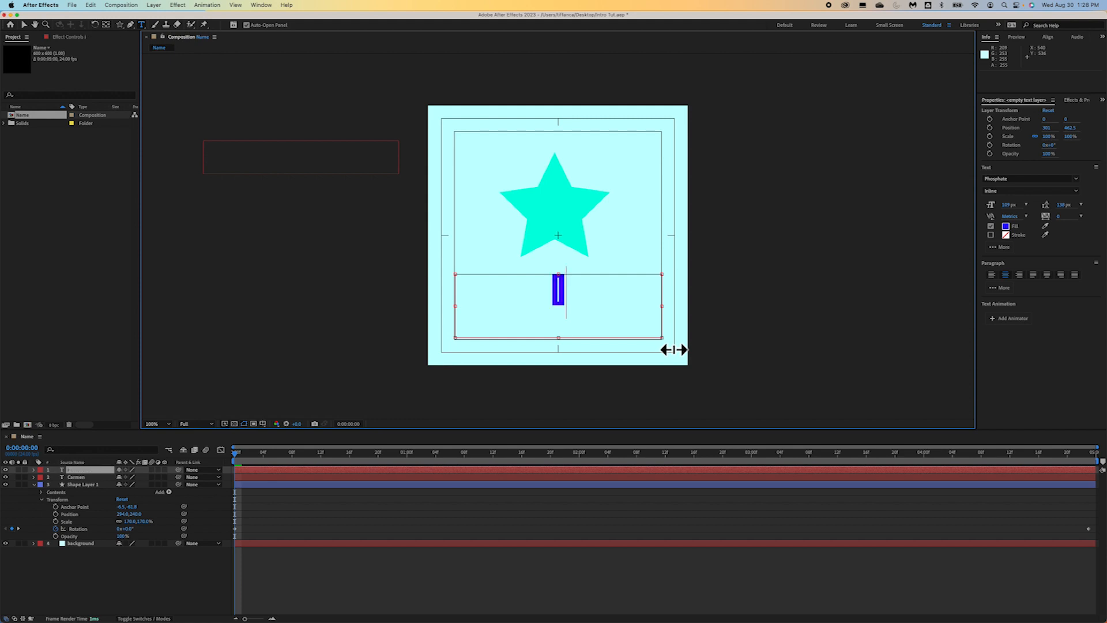
text(xc)
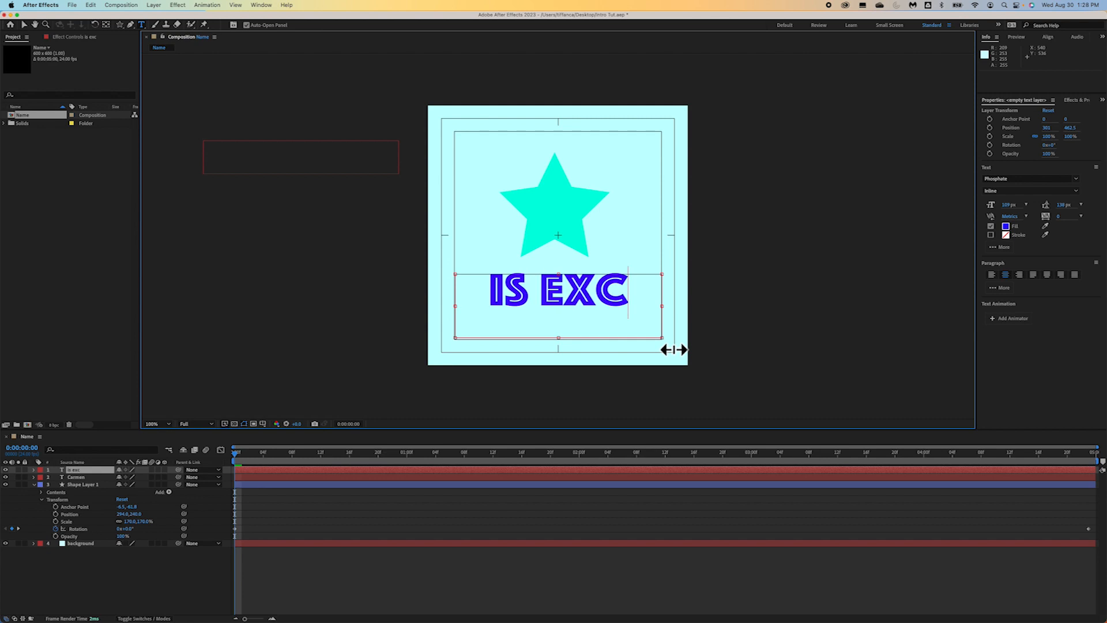
text(ited!)
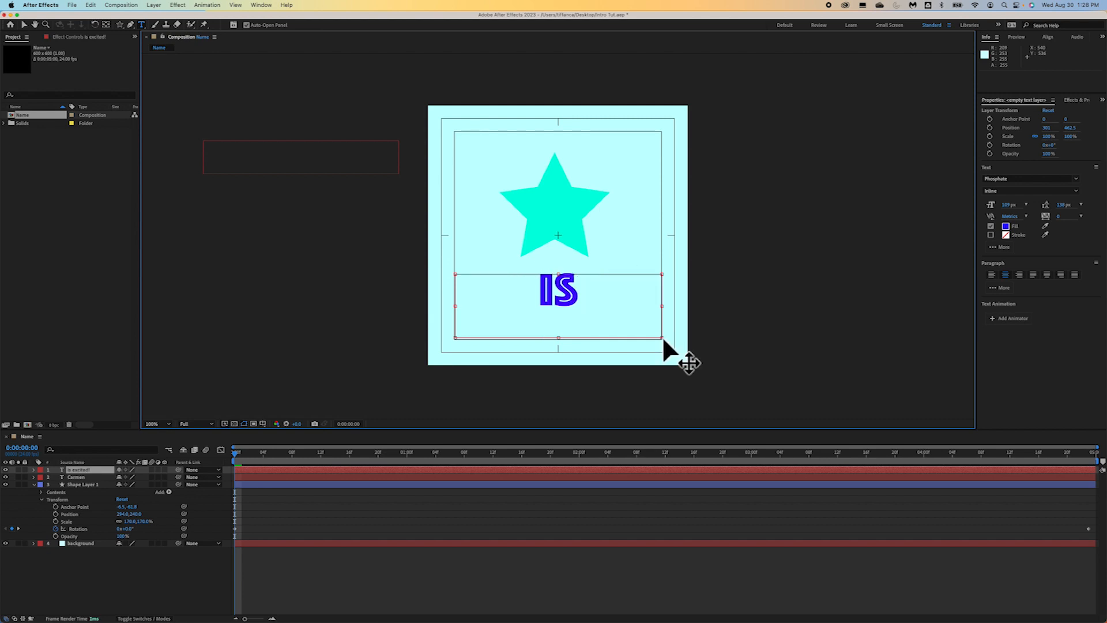
- Reduce the "is excited!" text to 83 px and move it down to the lower edge of the title-safe area
key(super+a)
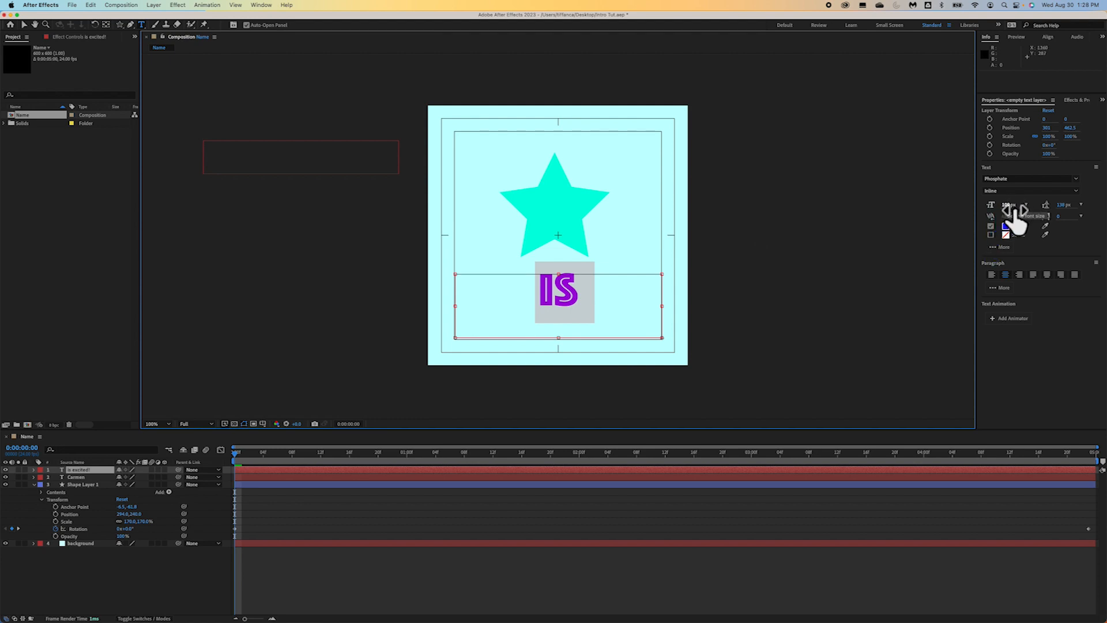
drag(1014, 215, 1003, 217)
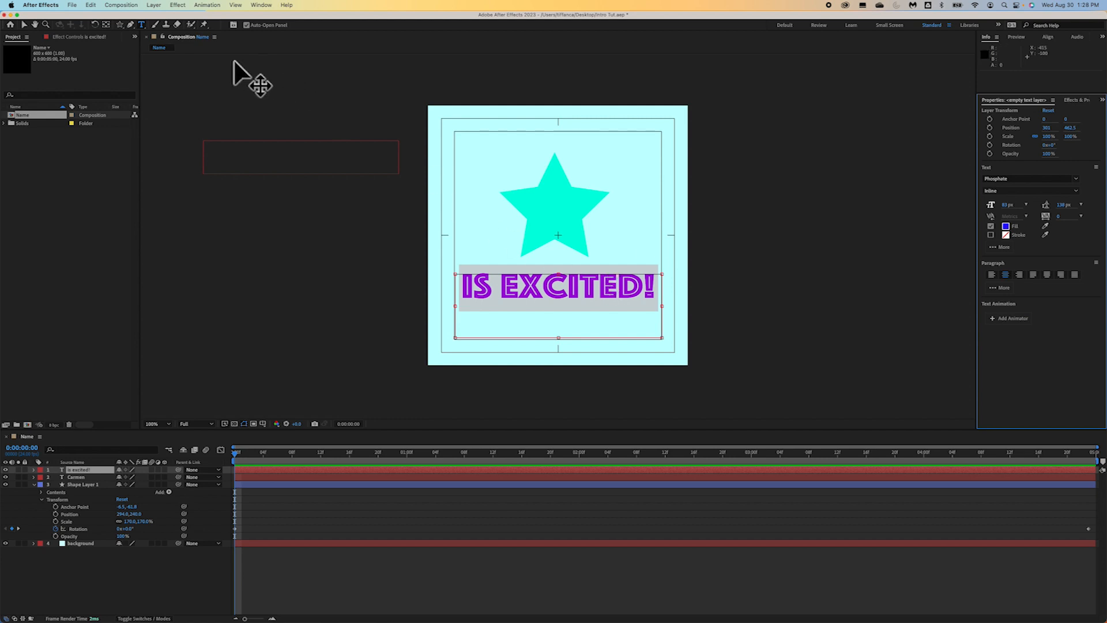
click(277, 186)
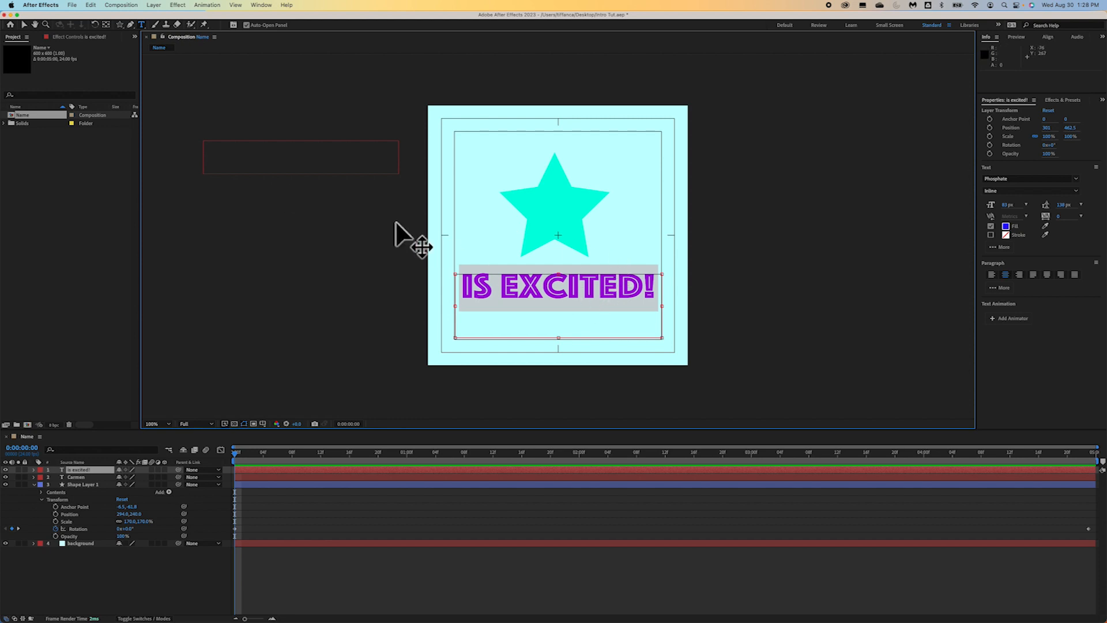
click(24, 25)
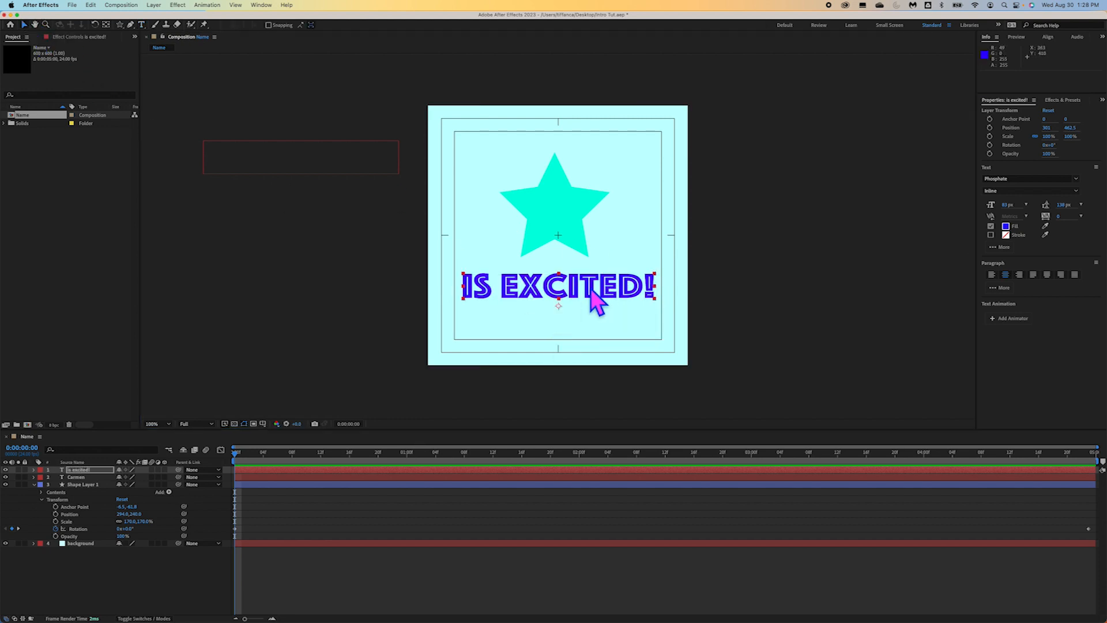
drag(590, 287, 589, 319)
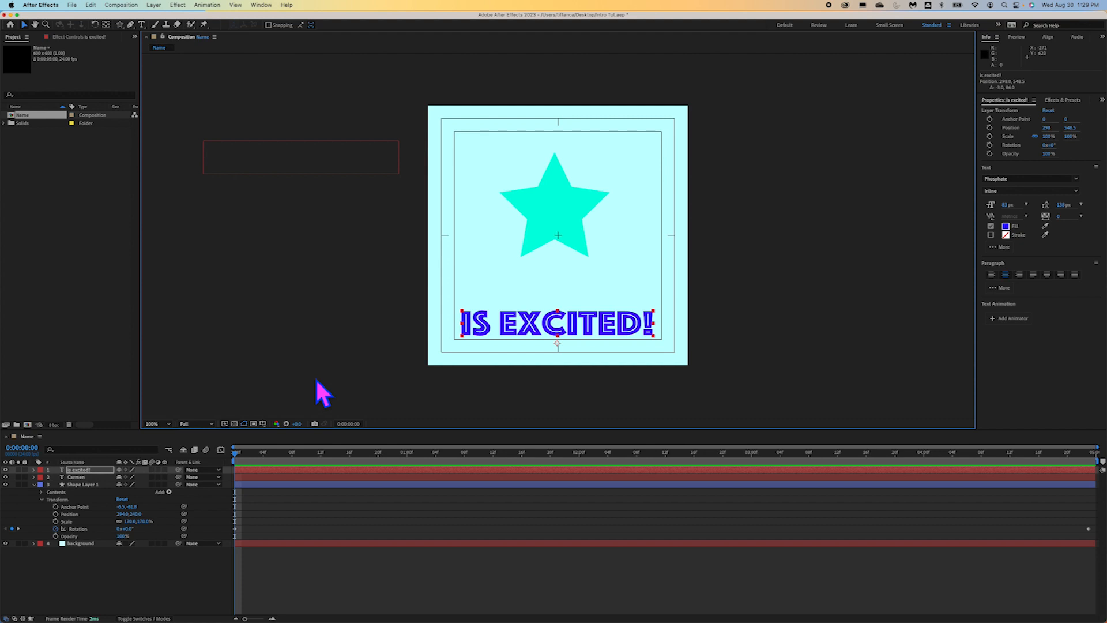
- Collapse the star layer's properties so the timeline shows only the layer names
click(38, 491)
click(39, 488)
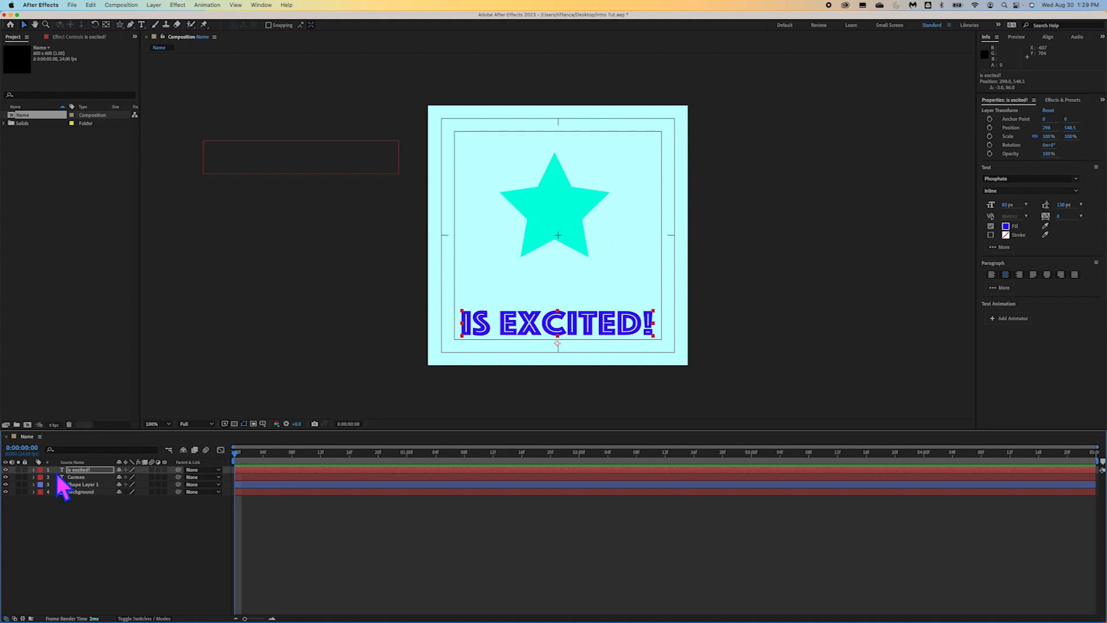
click(34, 470)
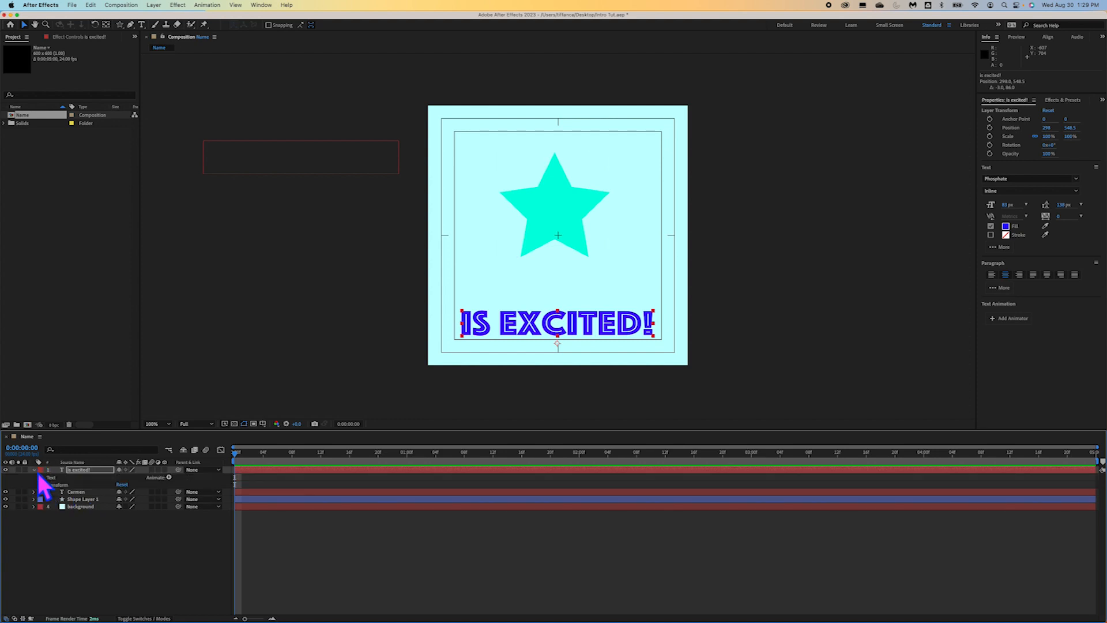
click(36, 471)
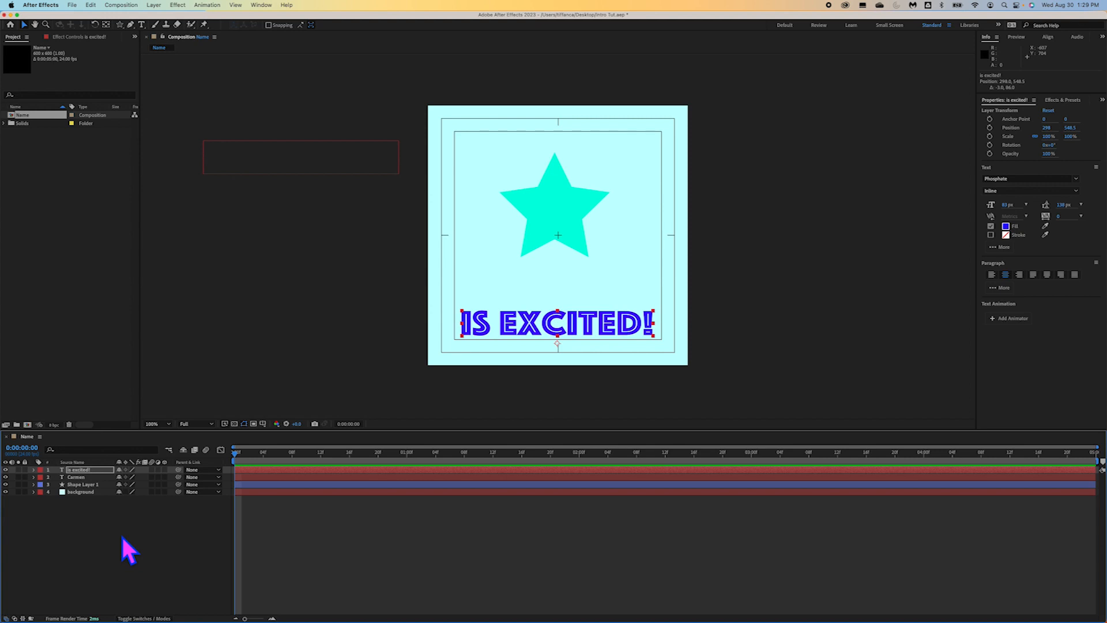
- Rename the star's shape layer to "Star" and deselect it
click(92, 488)
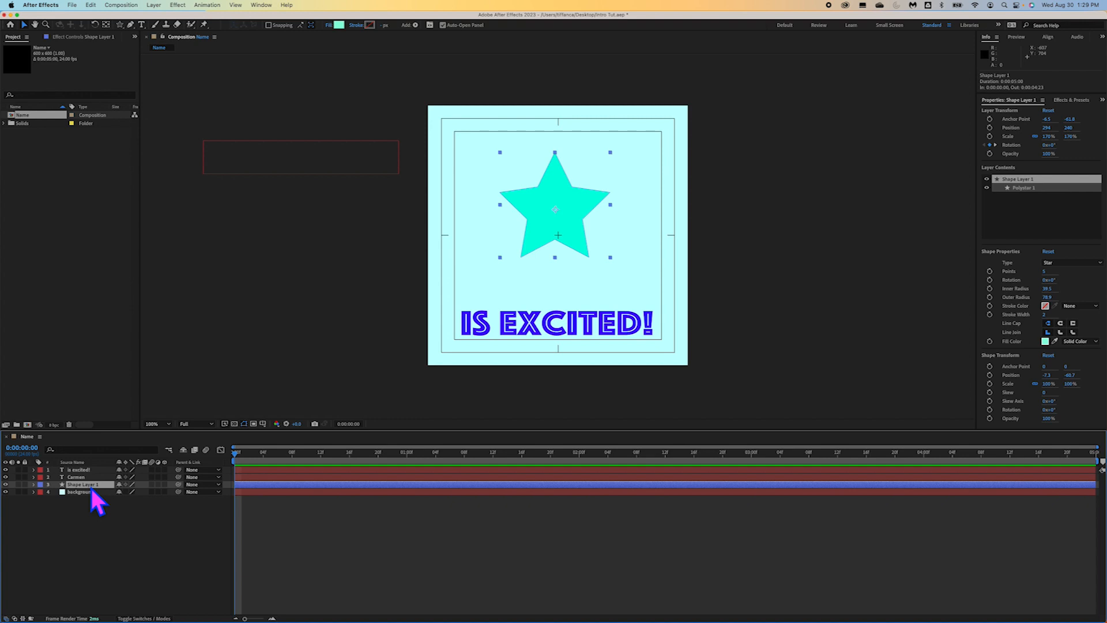
right_click(91, 488)
mouse_move(91, 488)
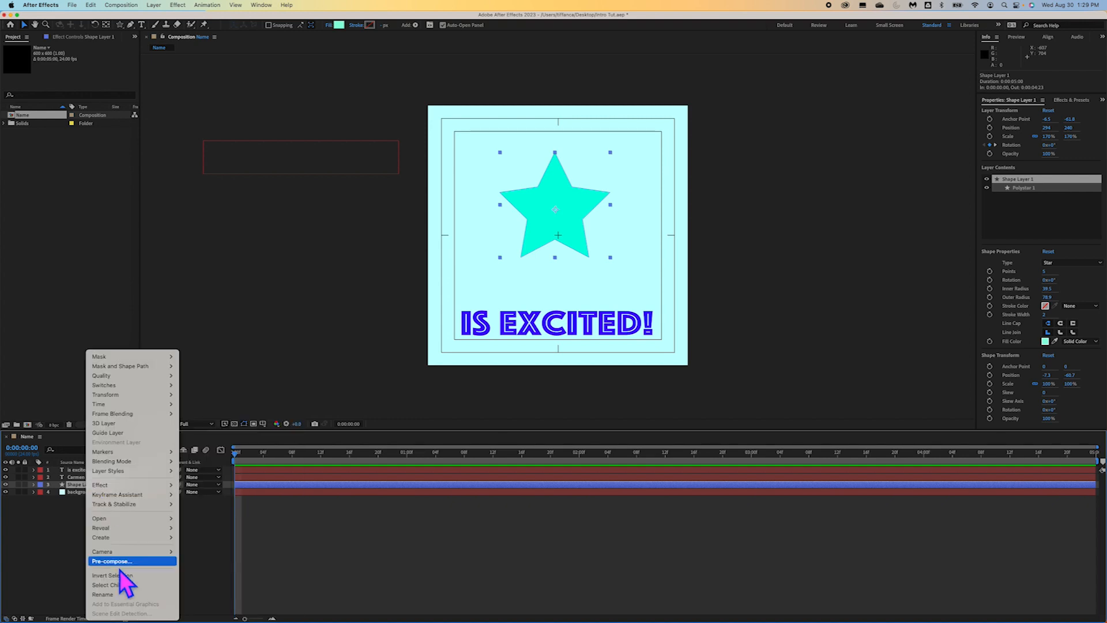
click(124, 594)
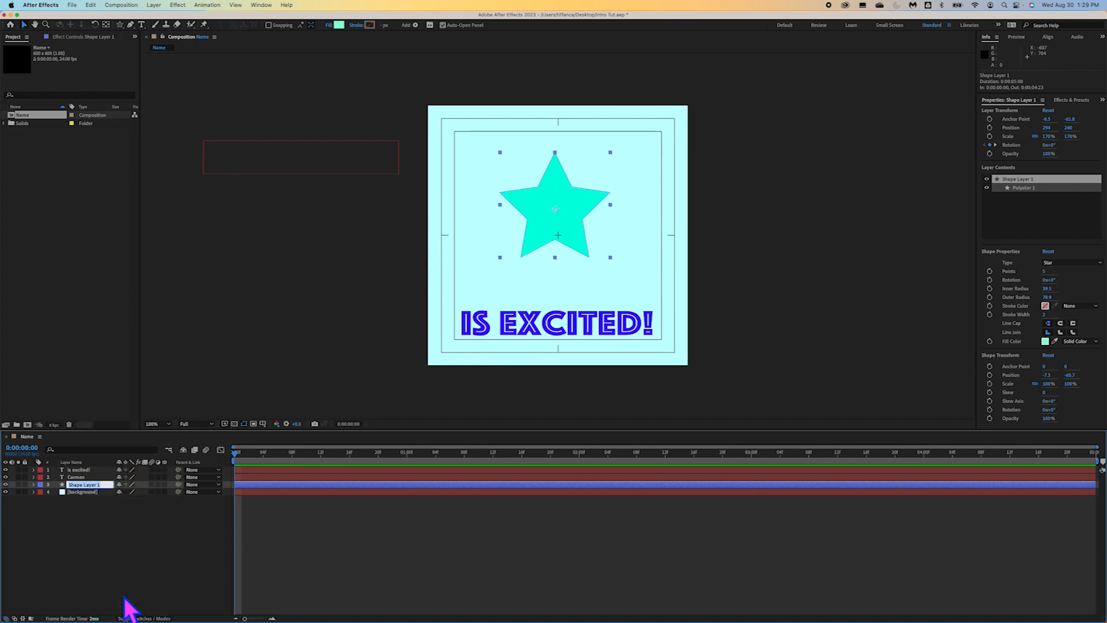
text(Star)
click(151, 542)
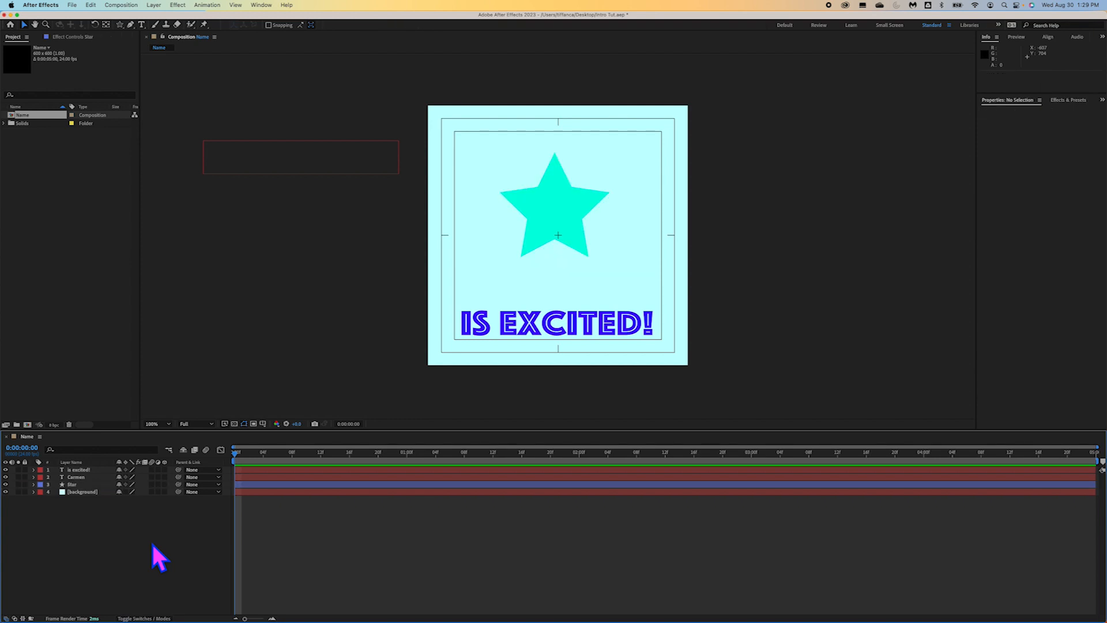
- Reveal the transform properties of the "is excited!" layer and move its anchor point to the centre of the text
click(108, 471)
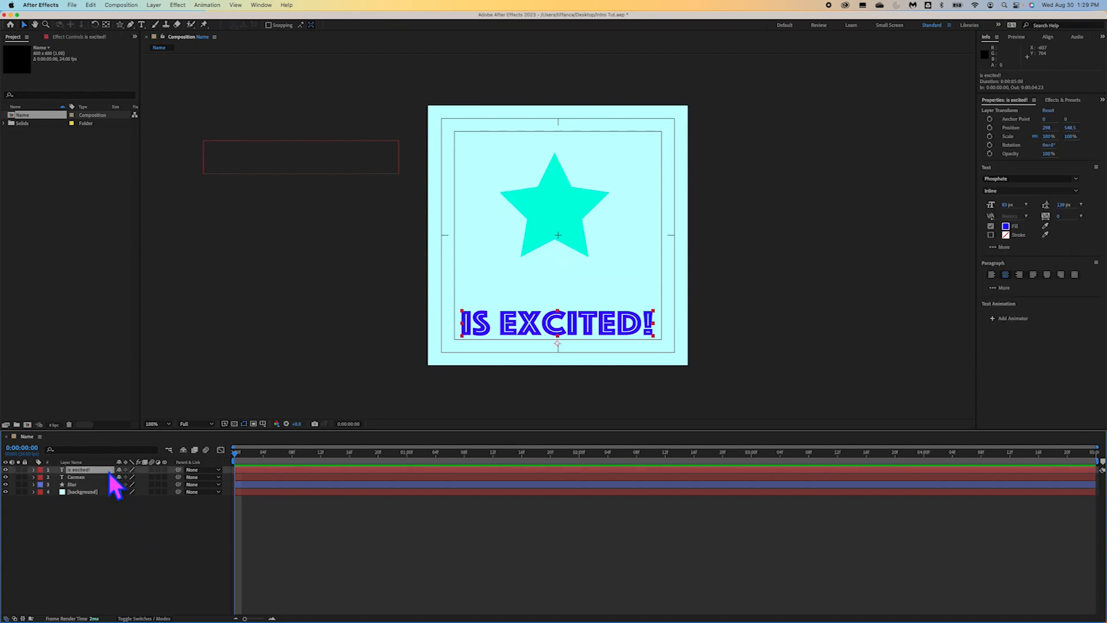
click(40, 472)
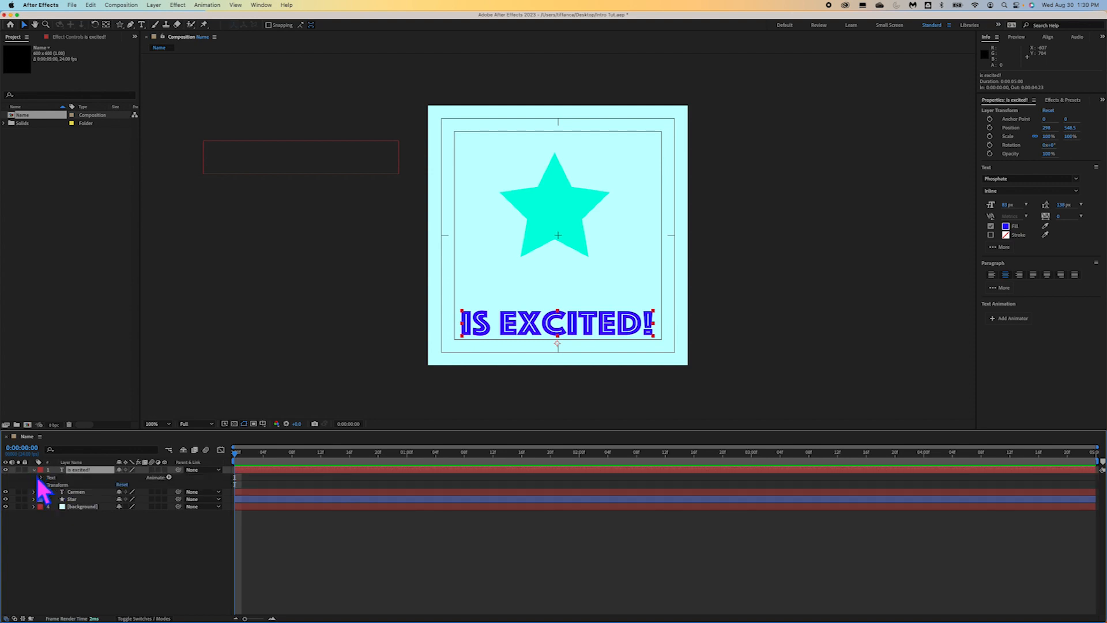
click(46, 487)
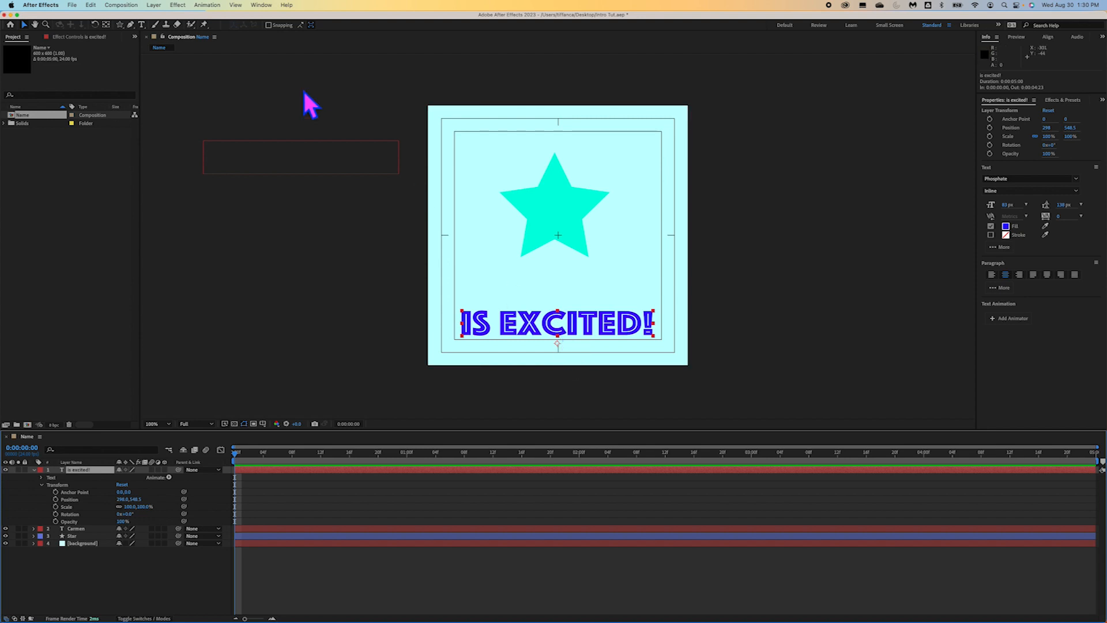
click(107, 24)
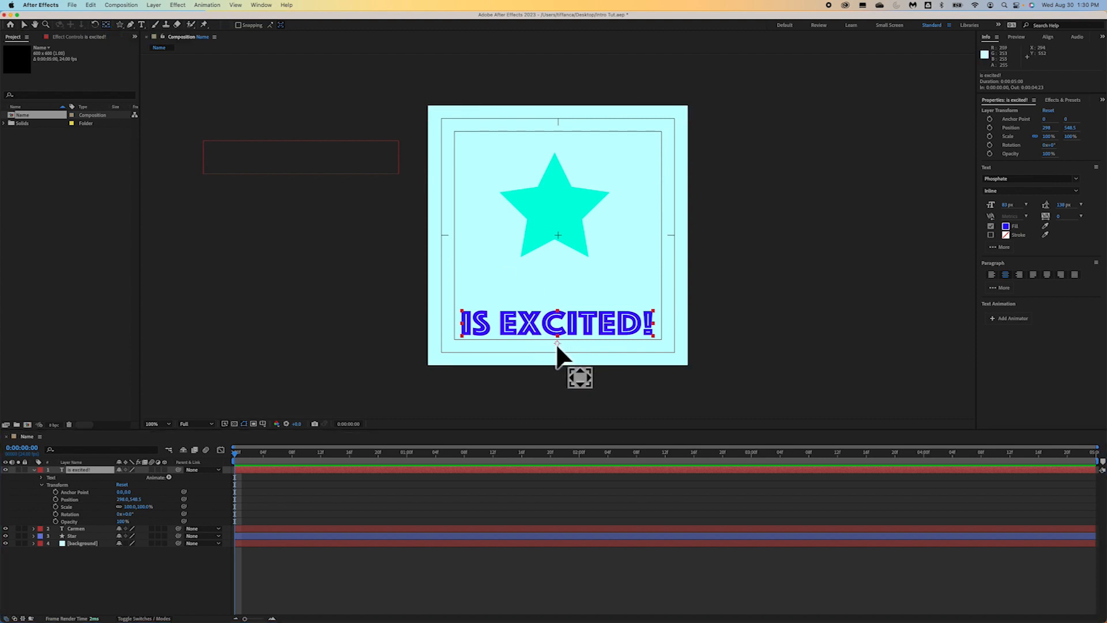
drag(559, 344, 557, 323)
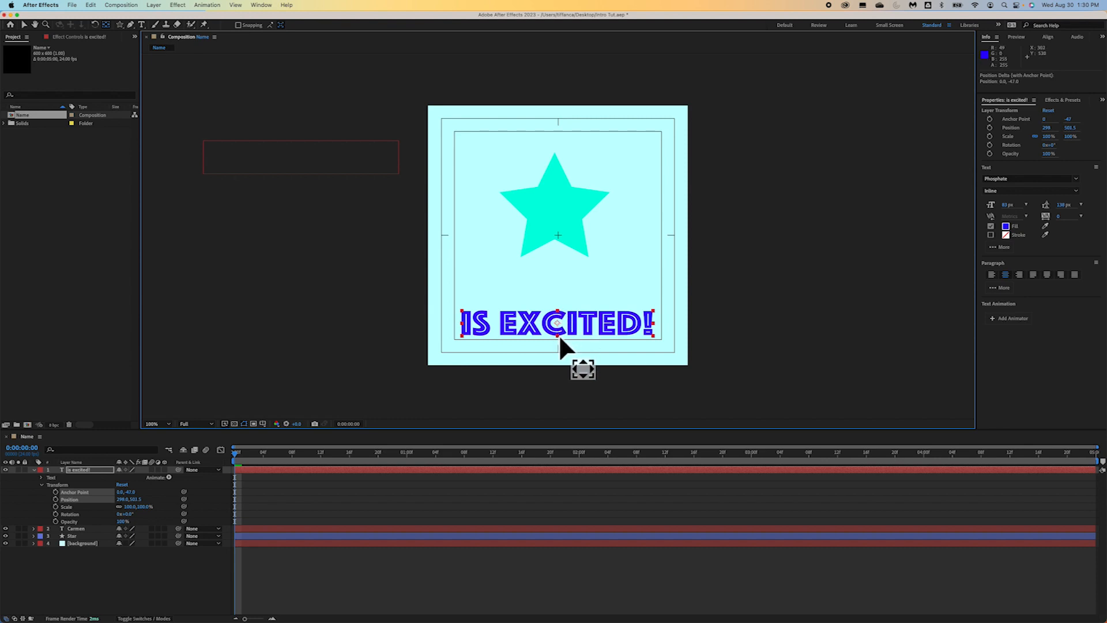
drag(558, 322, 558, 322)
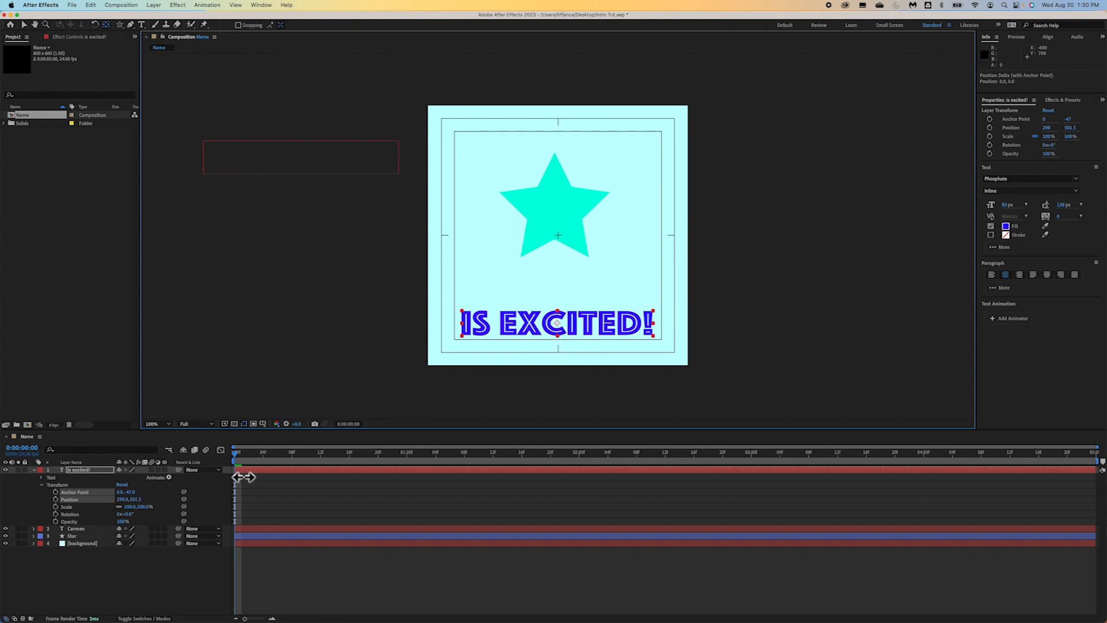
- Check when the name reaches the centre, return to the first frame and add a 0% Scale keyframe to the "is excited!" text
click(285, 487)
drag(239, 455, 489, 478)
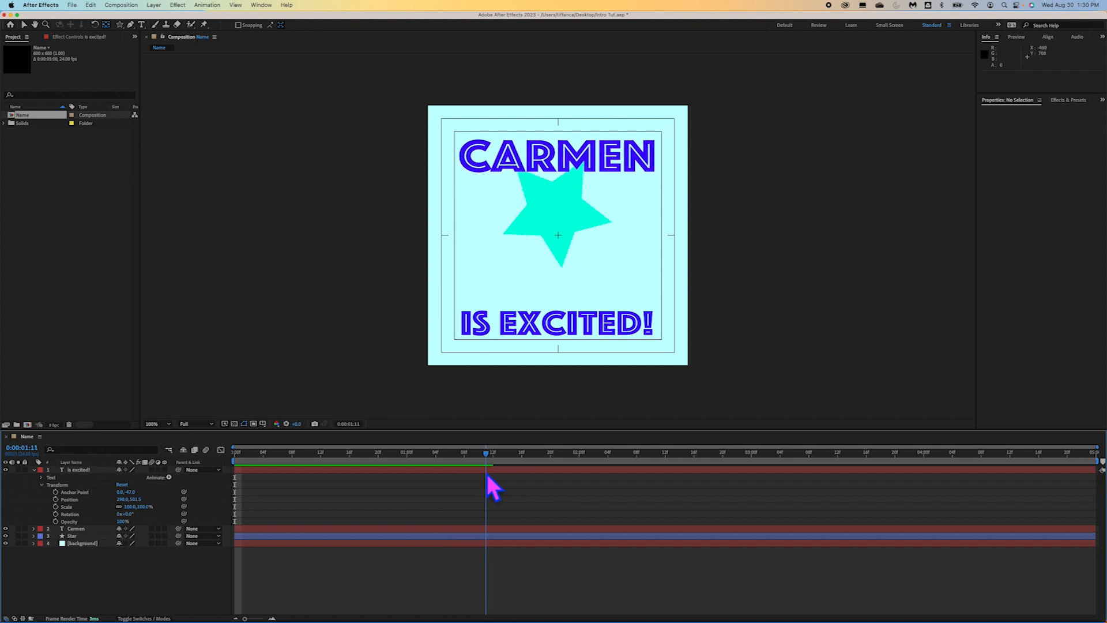
mouse_move(487, 473)
mouse_down()
mouse_move(471, 468)
mouse_move(490, 469)
mouse_up()
drag(486, 469, 477, 469)
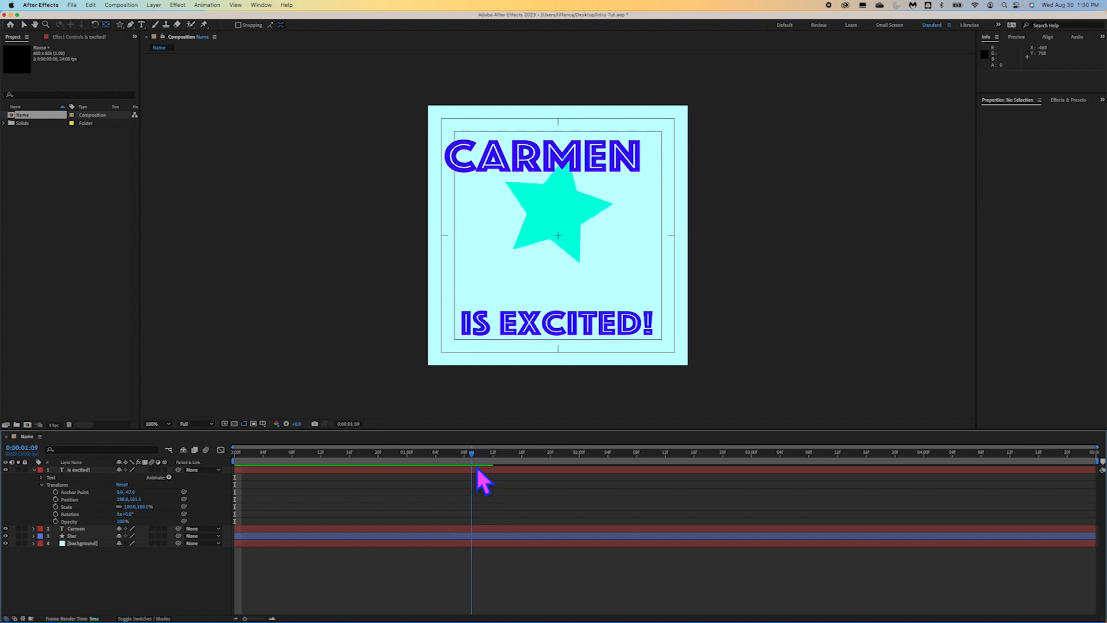
drag(473, 466, 226, 460)
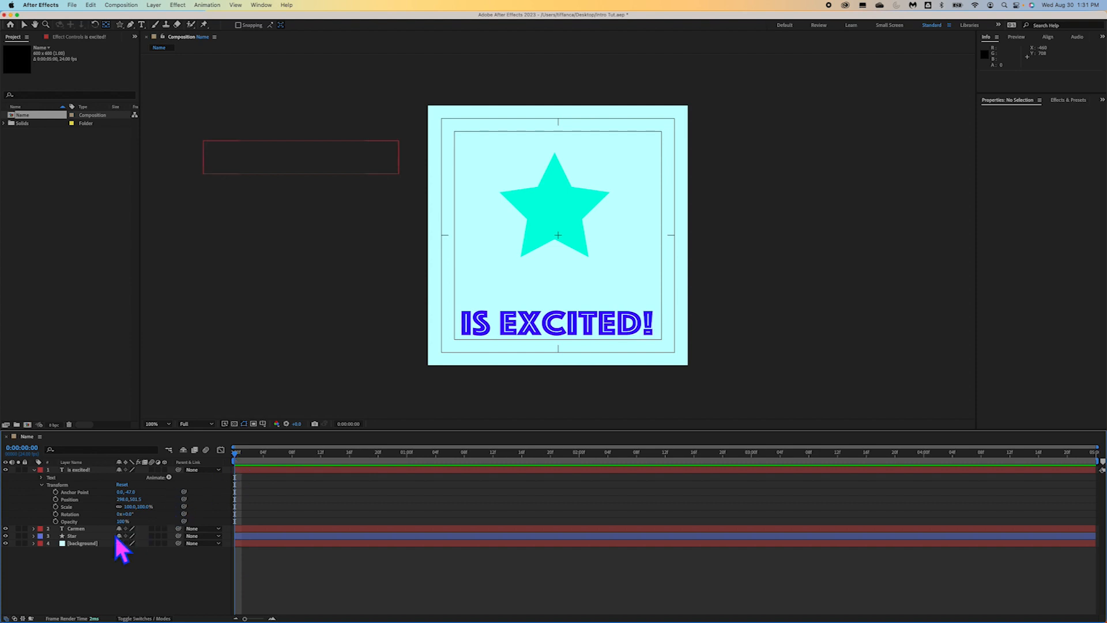
click(60, 510)
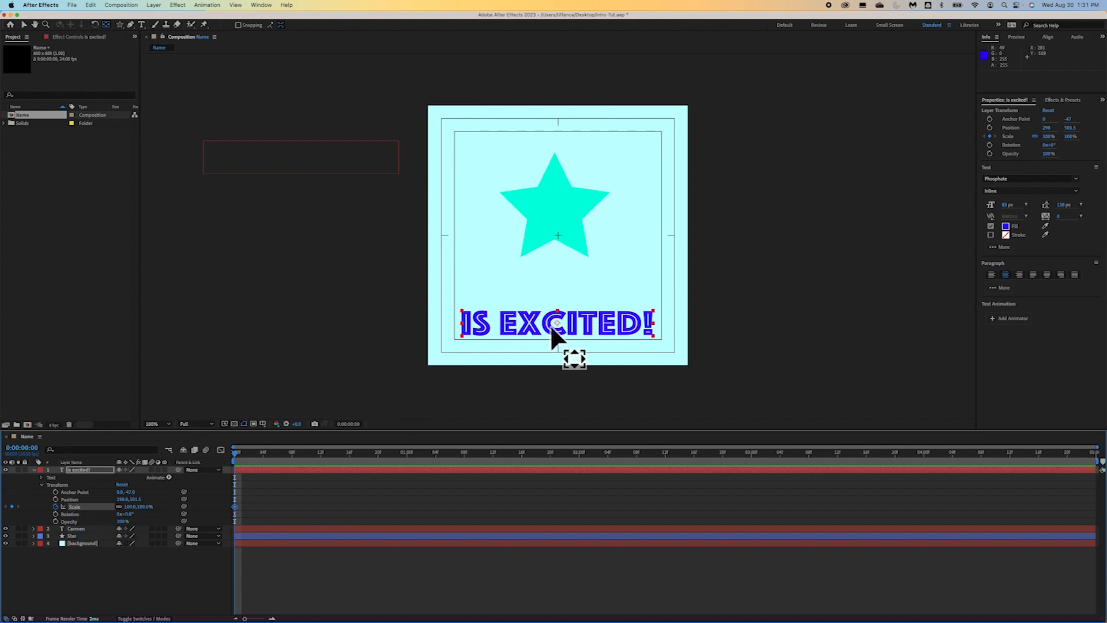
click(130, 507)
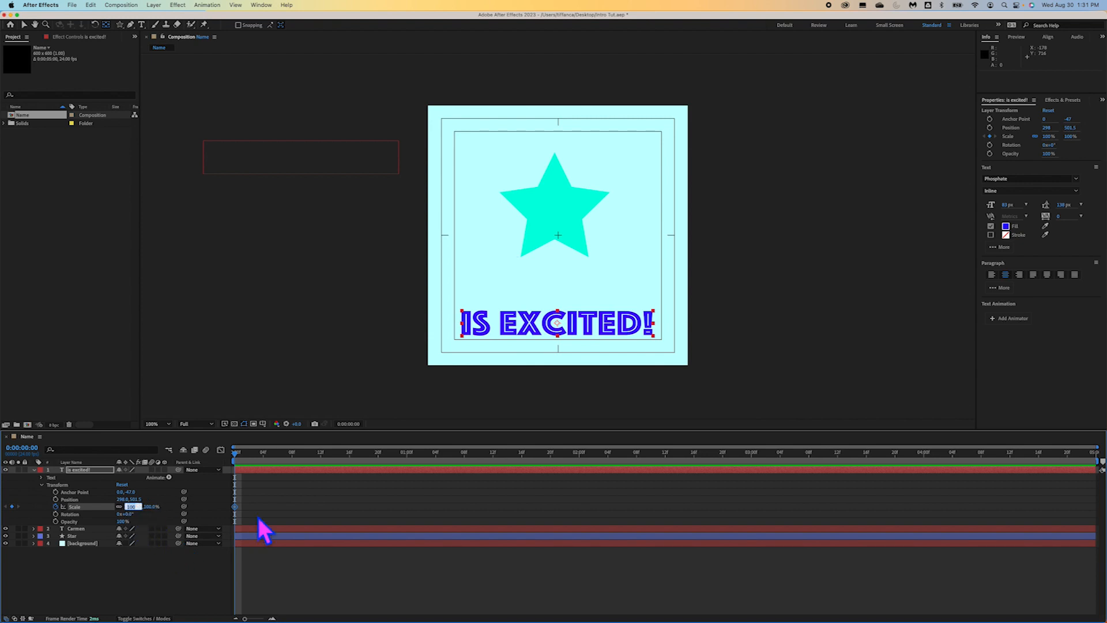
text(0)
key(Return)
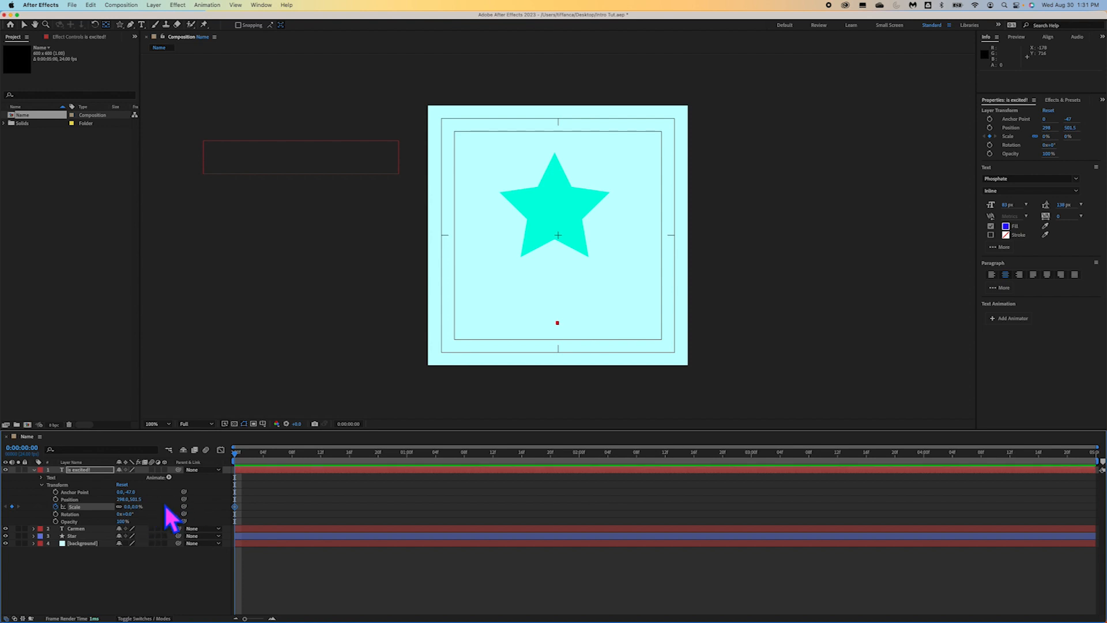
- Add a 100% Scale keyframe to the "is excited!" text at 0:00:01:11, where the name is centred
mouse_move(241, 456)
mouse_down()
mouse_move(269, 455)
mouse_move(220, 459)
mouse_up()
drag(245, 458, 488, 478)
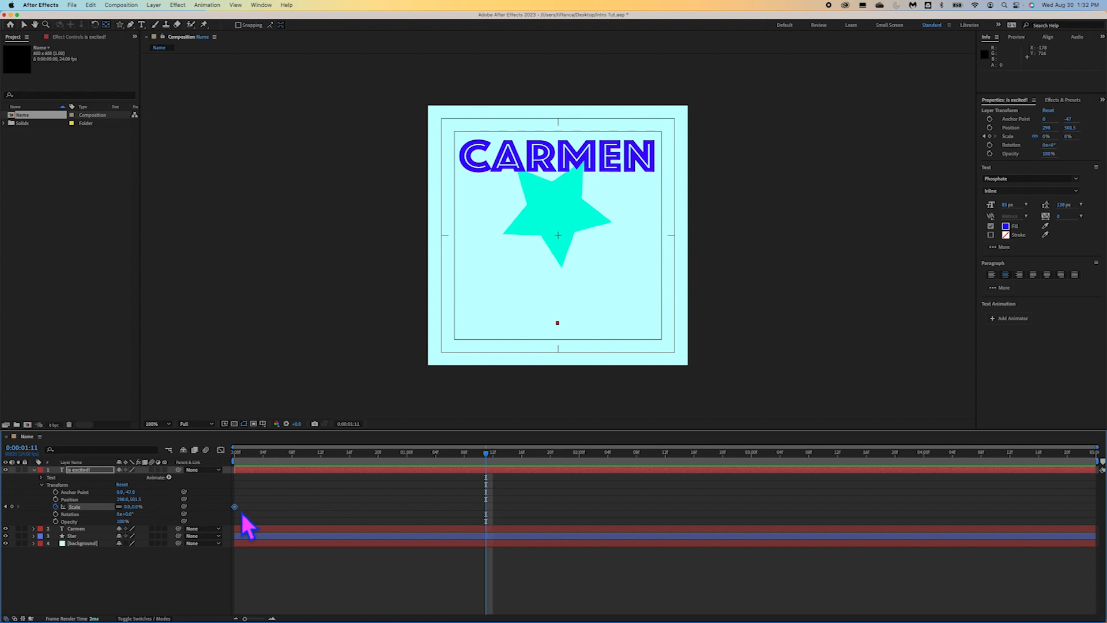
mouse_move(240, 511)
key(Return)
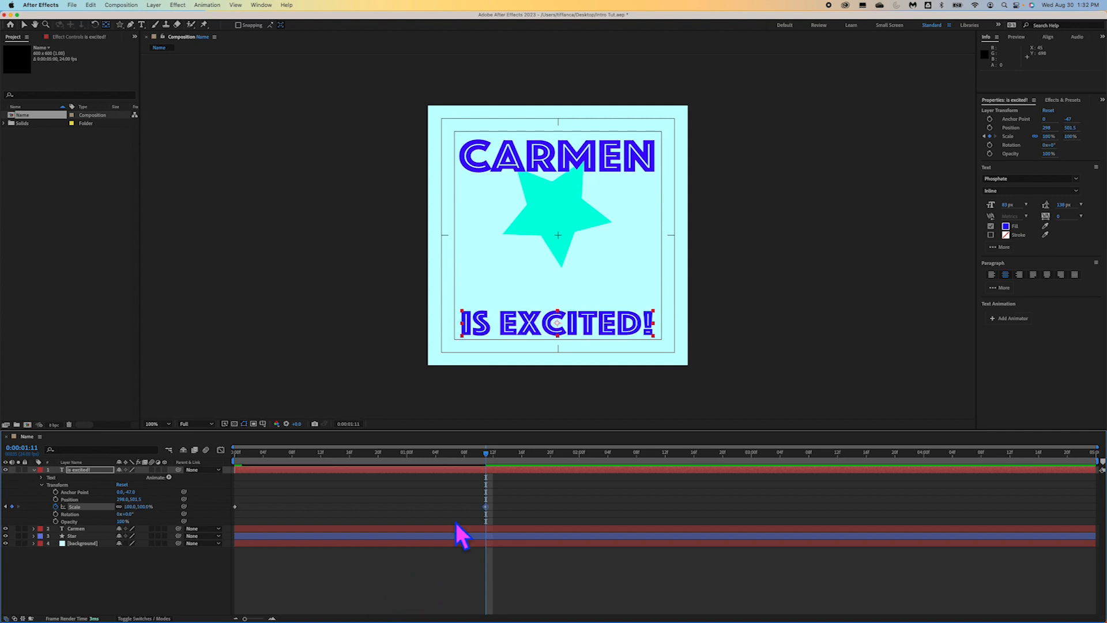
- Scrub the text's growing animation, return to 0:00:01:11 and save the project
mouse_move(493, 454)
mouse_down()
mouse_move(215, 466)
mouse_move(364, 453)
mouse_move(594, 473)
mouse_move(217, 471)
mouse_move(491, 459)
mouse_up()
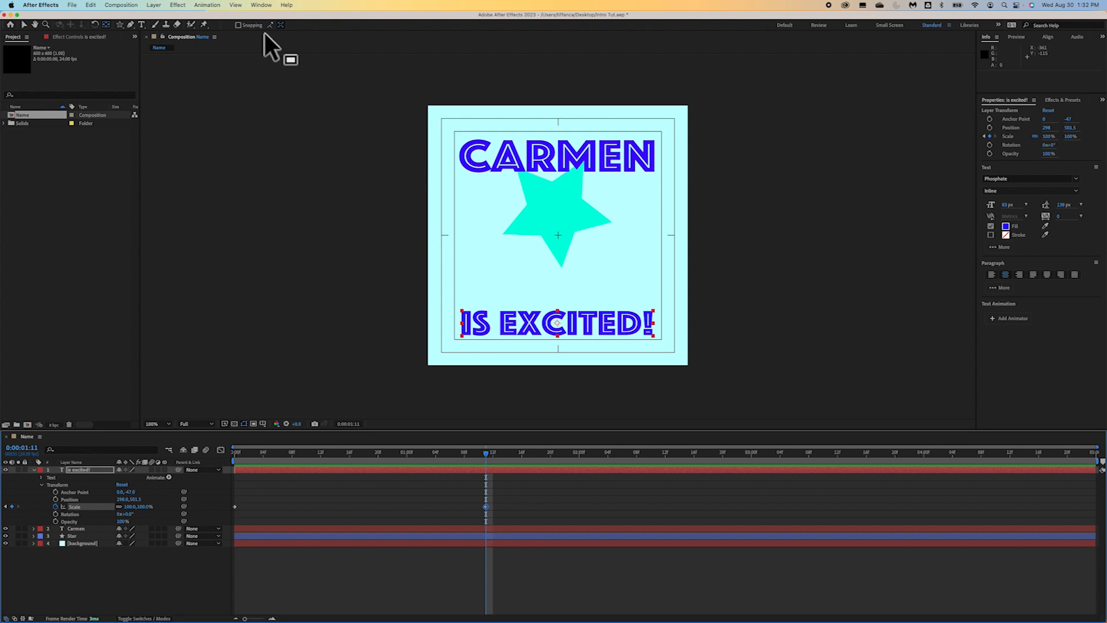
click(74, 5)
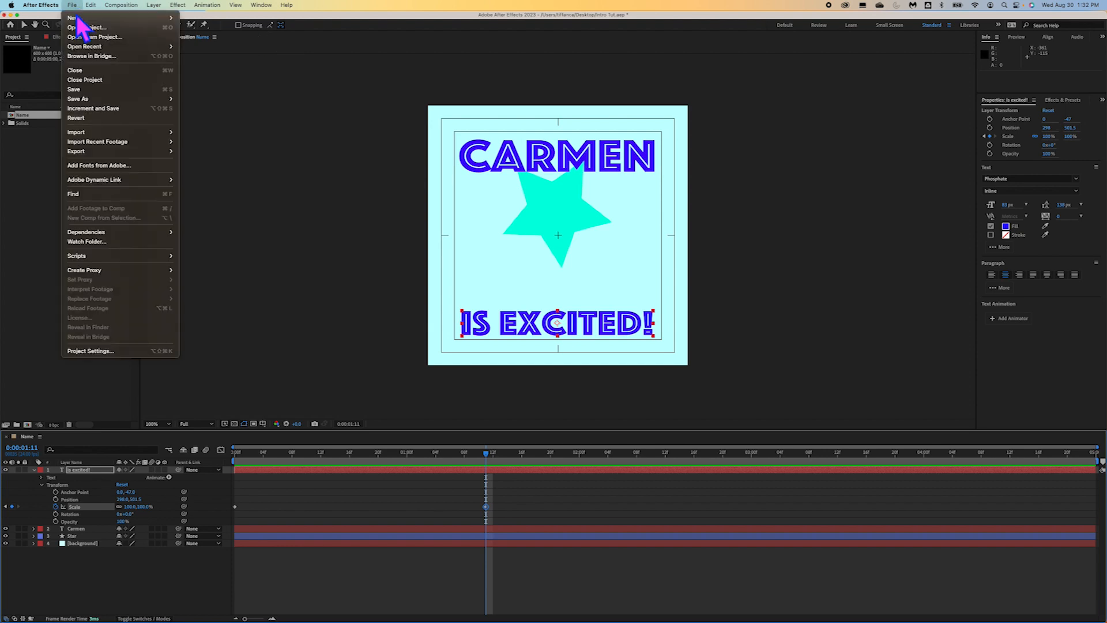
click(85, 91)
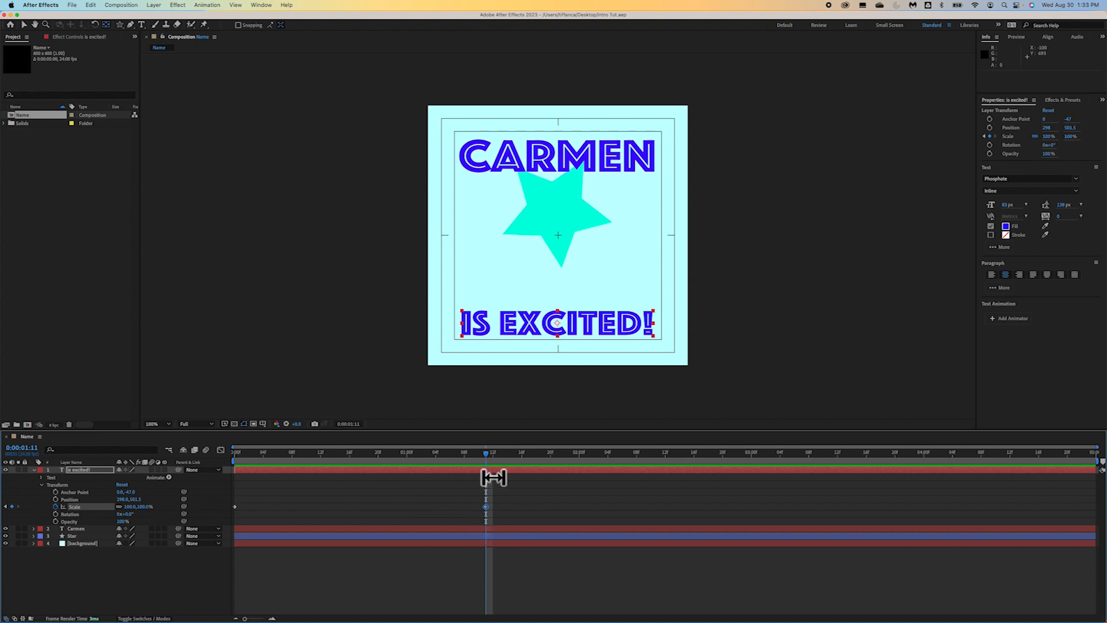
- Add a 100% Opacity keyframe to the "is excited!" text at 0:00:02:19, where the name has left the frame
drag(492, 456, 726, 517)
key(Page_Up)
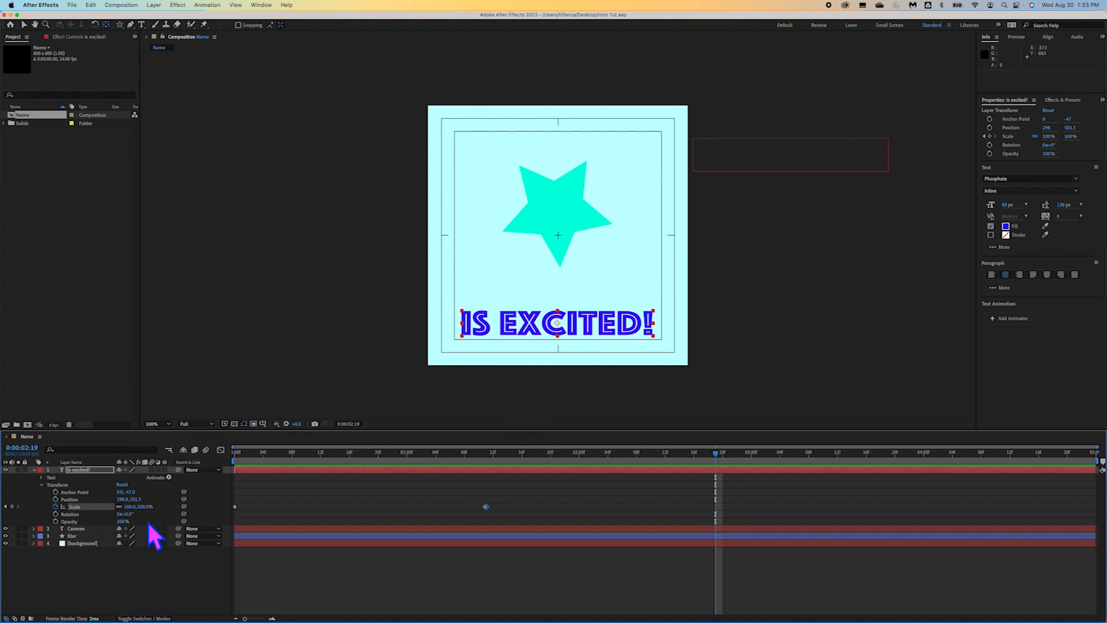
click(57, 522)
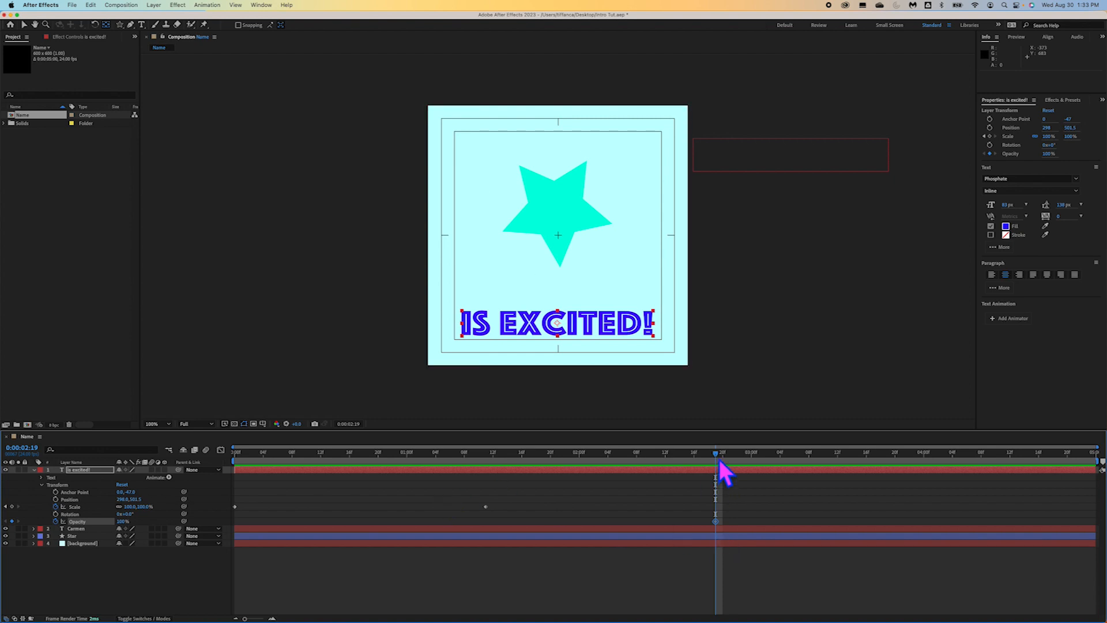
- Set the opacity of the "is excited!" text to 0% at the last frame, 0:00:04:23
drag(718, 456, 1099, 474)
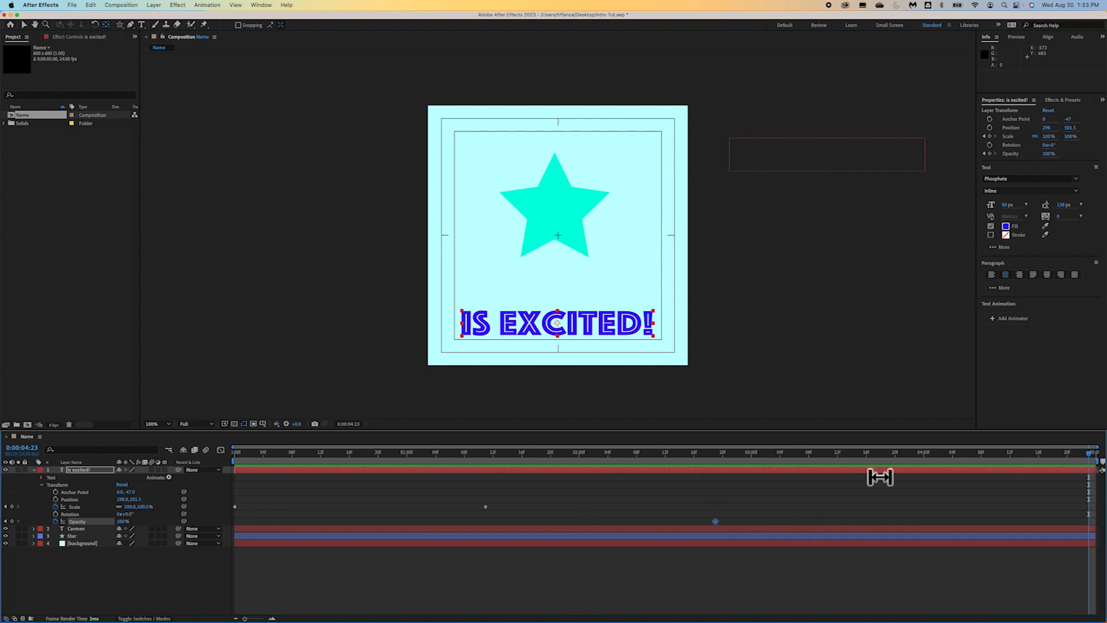
mouse_move(1099, 460)
mouse_down()
mouse_move(1021, 460)
mouse_move(1106, 458)
mouse_up()
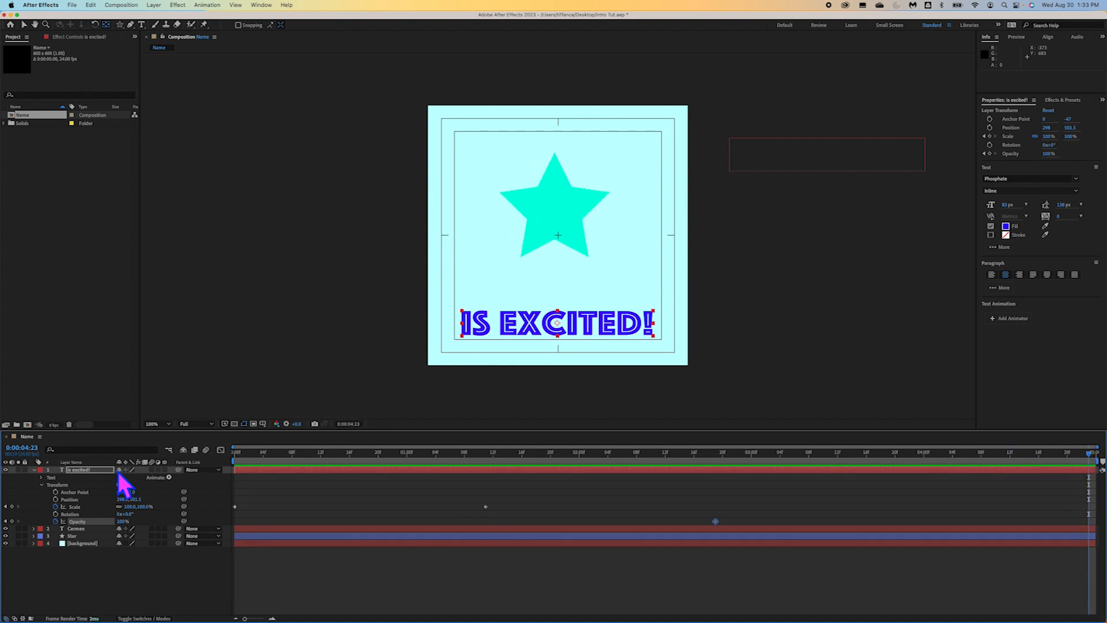
click(125, 522)
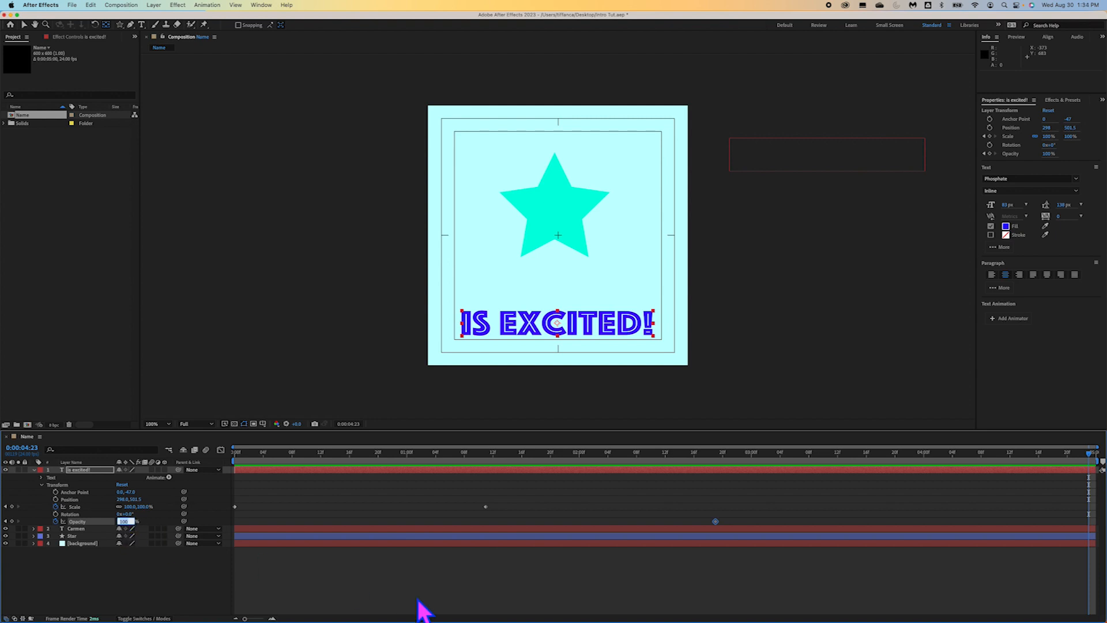
text(0)
key(Return)
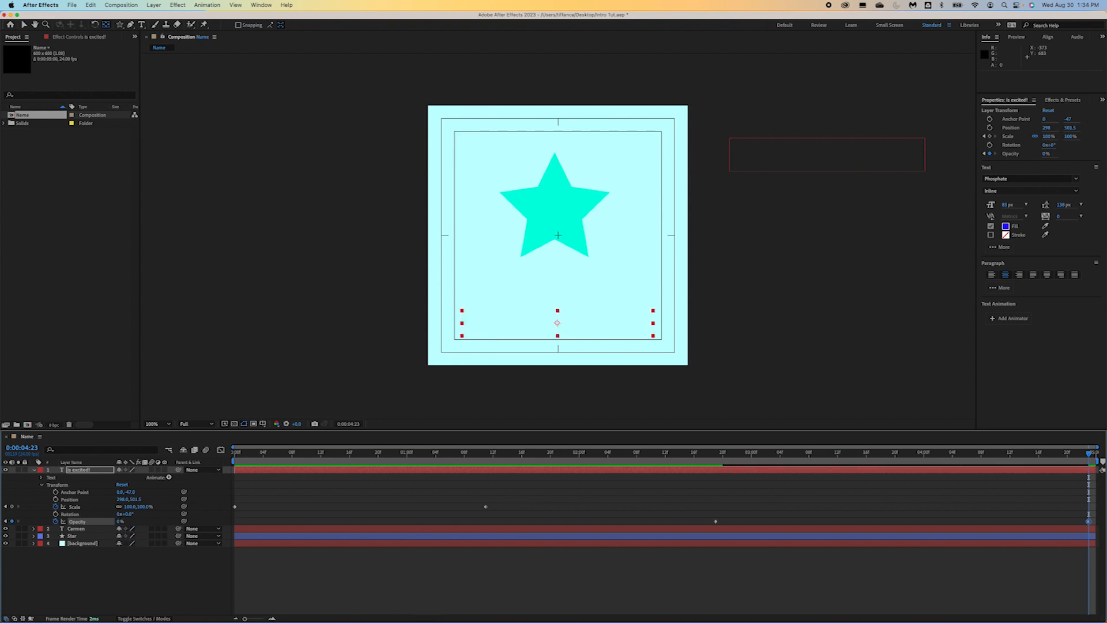
- Scrub back through the "is excited!" text's fade-out, return to 0:00:01:11 and deselect the layer
drag(1091, 462, 832, 461)
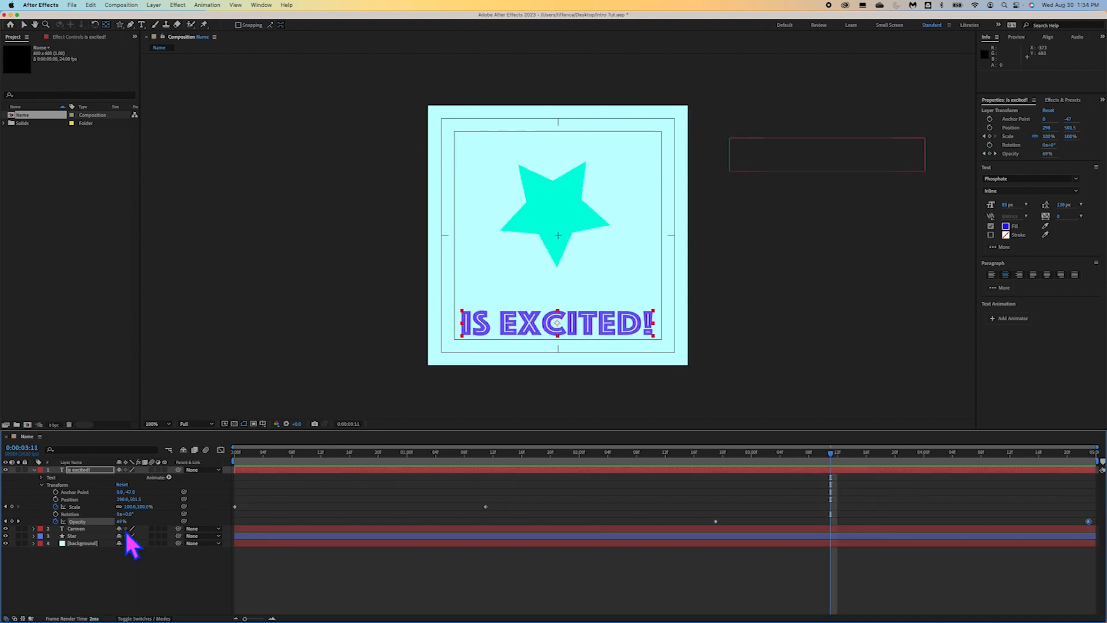
drag(834, 455, 492, 479)
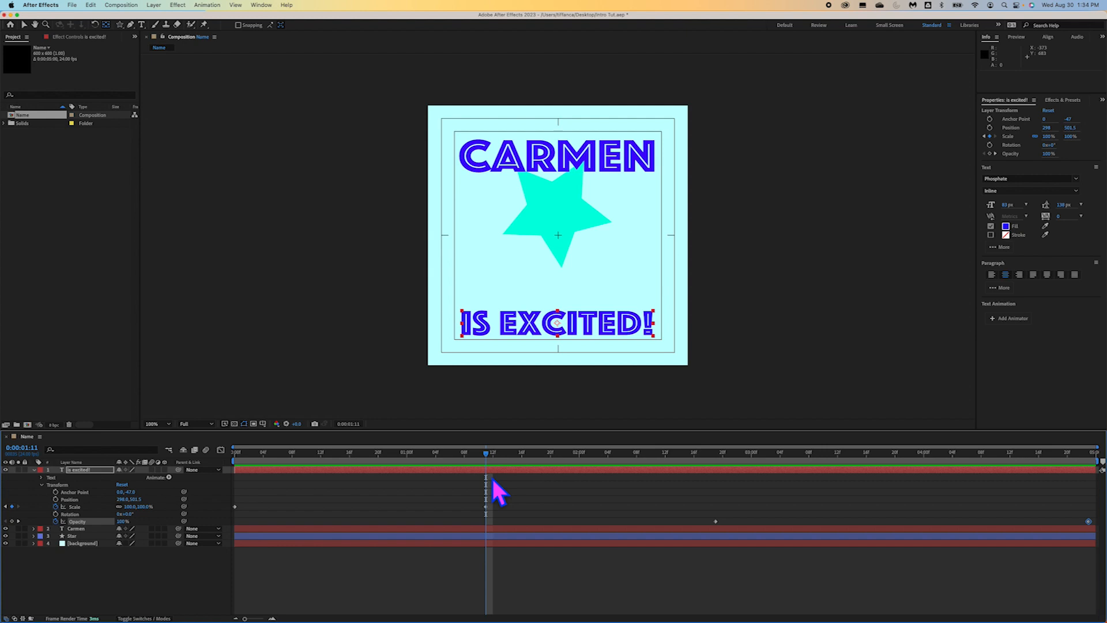
mouse_move(492, 455)
mouse_down()
mouse_move(365, 483)
mouse_move(618, 464)
mouse_move(492, 460)
mouse_up()
mouse_move(493, 458)
mouse_down()
mouse_move(603, 449)
mouse_move(394, 472)
mouse_move(495, 458)
mouse_up()
click(556, 508)
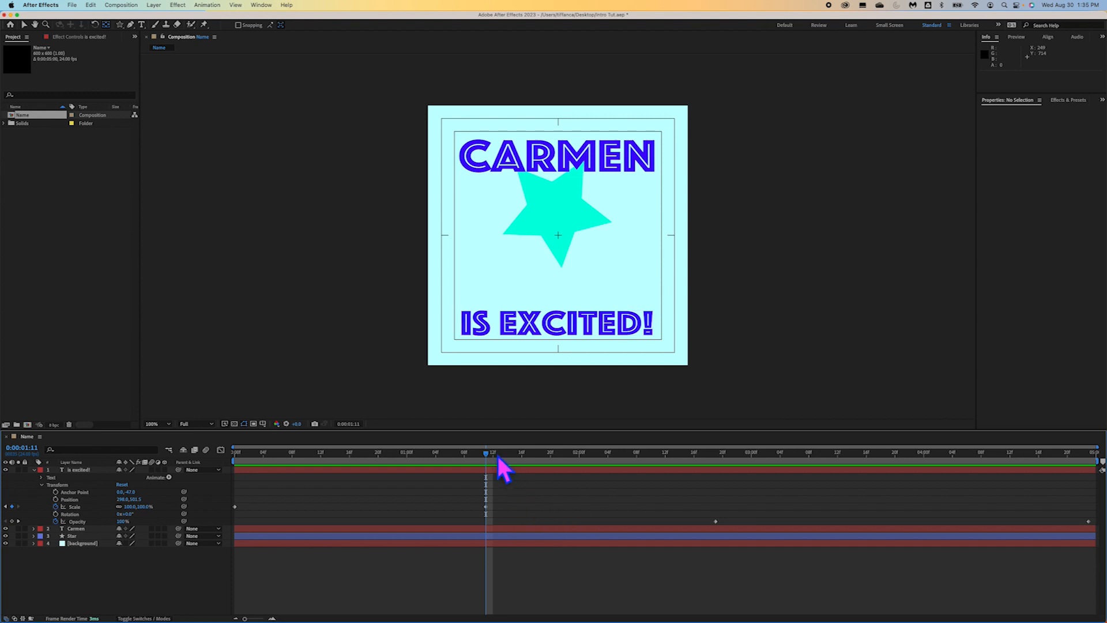
mouse_move(491, 455)
mouse_down()
mouse_move(357, 456)
mouse_move(491, 465)
mouse_up()
drag(930, 218, 1027, 253)
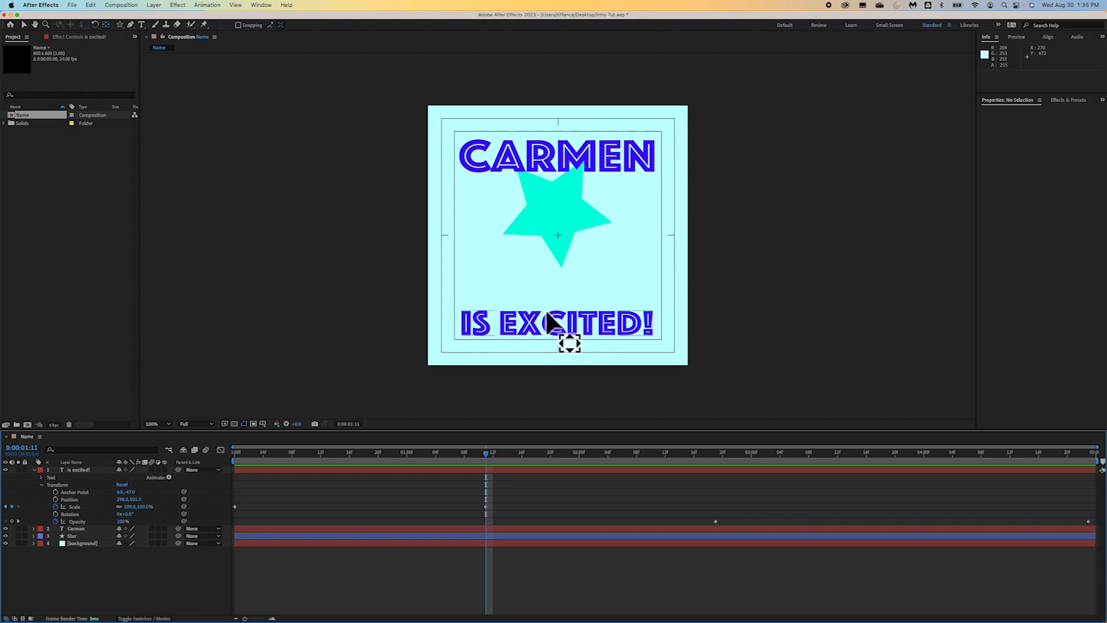
- Add the Name composition to the Adobe Media Encoder queue
click(129, 8)
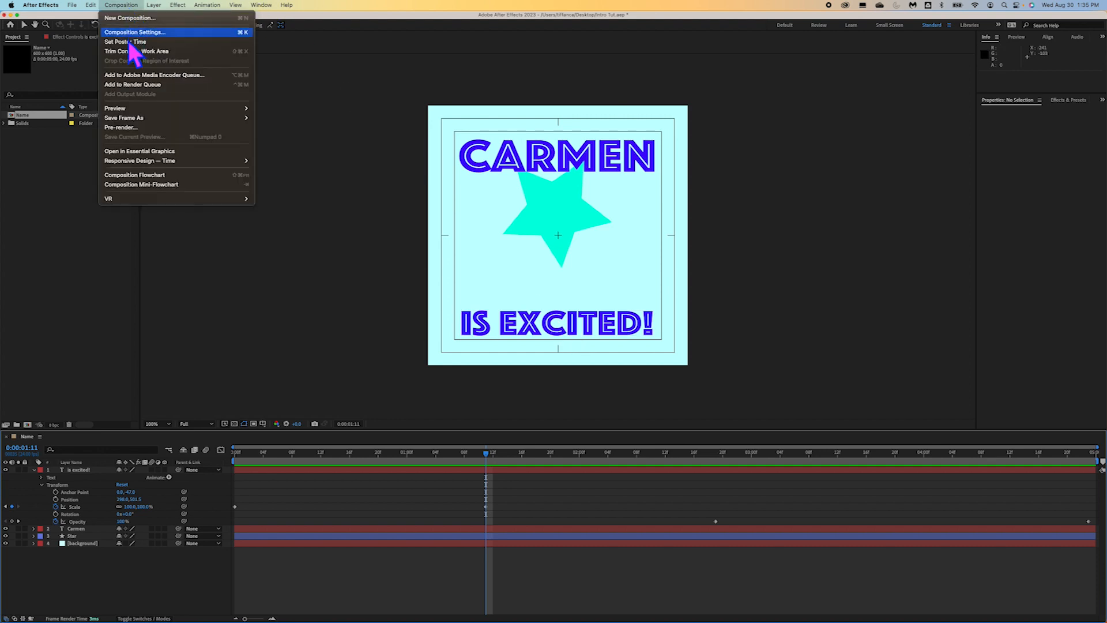
click(144, 77)
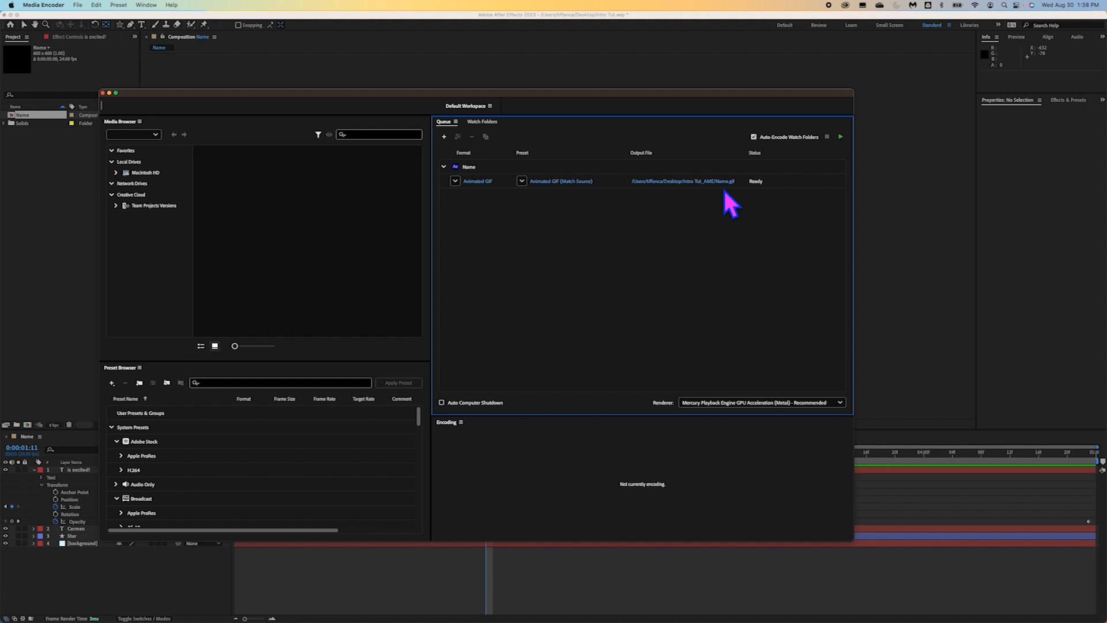
drag(313, 92, 487, 136)
click(383, 19)
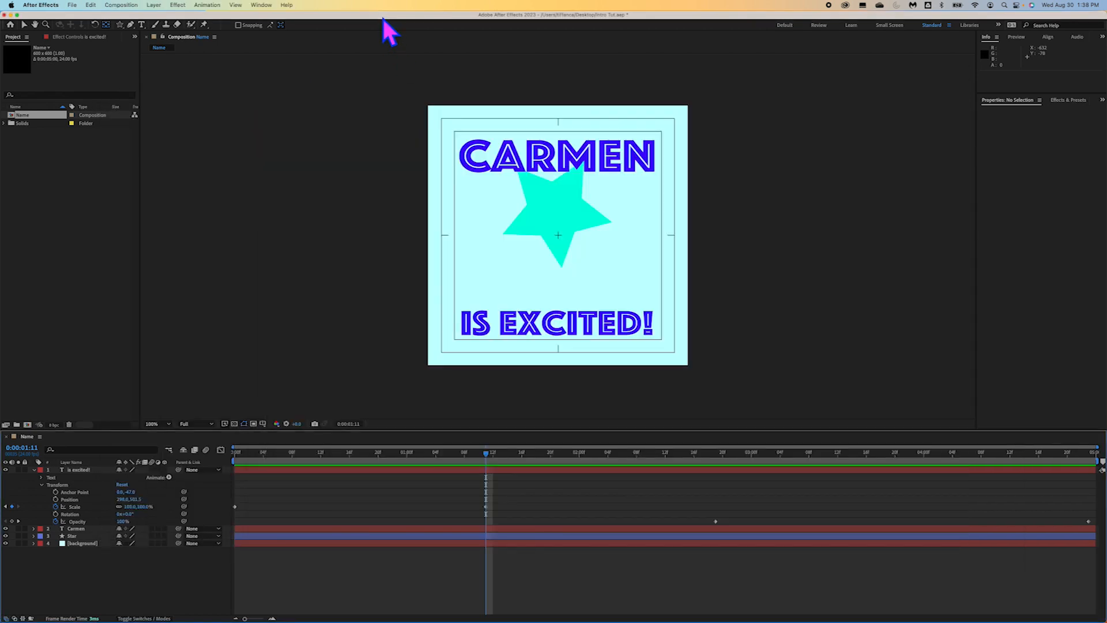
click(137, 6)
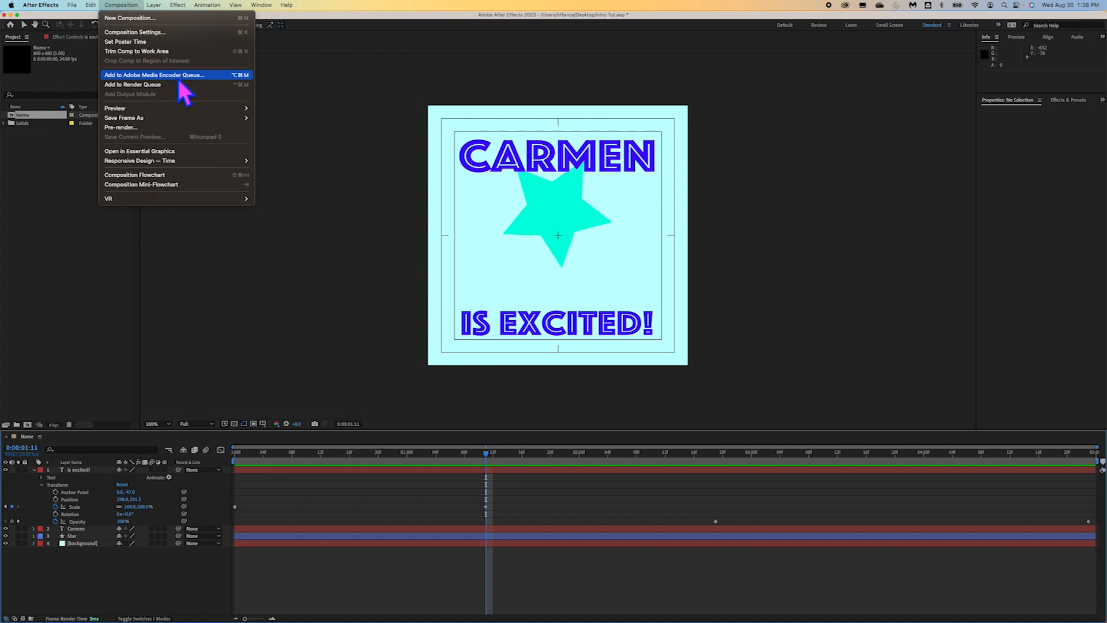
click(369, 161)
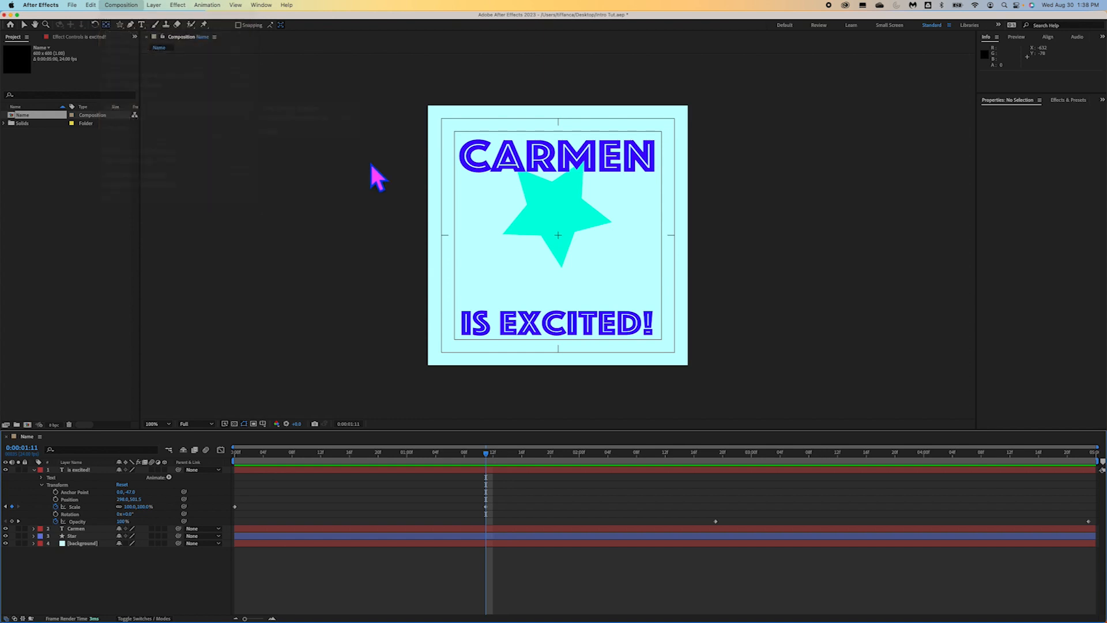
- Minimize After Effects and enlarge the Media Encoder window to fill the screen
click(14, 16)
drag(522, 128, 369, 49)
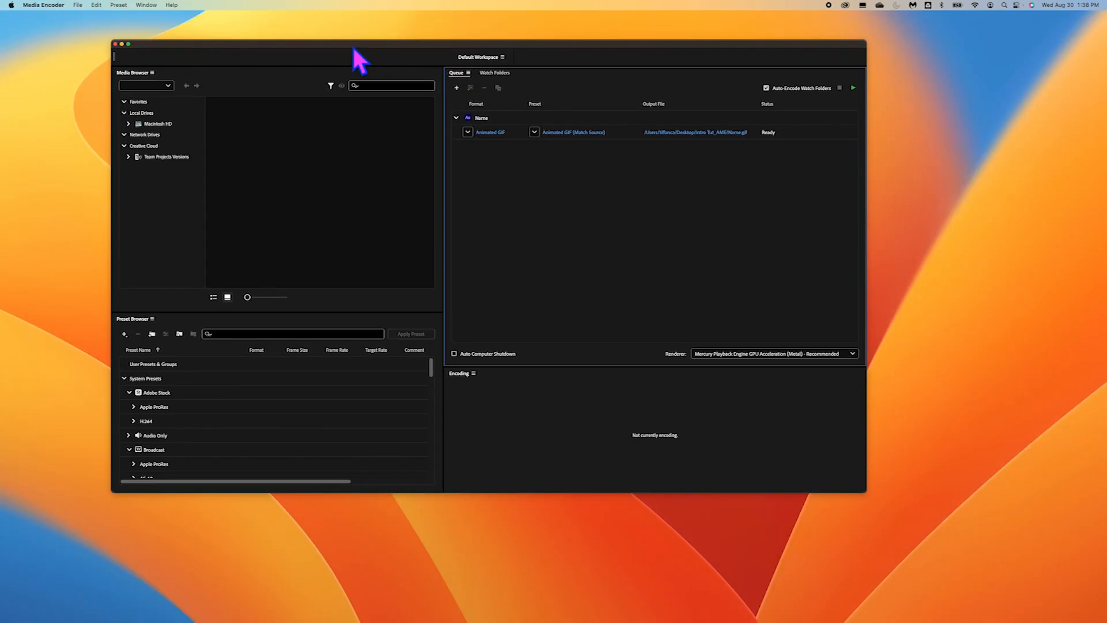
click(131, 44)
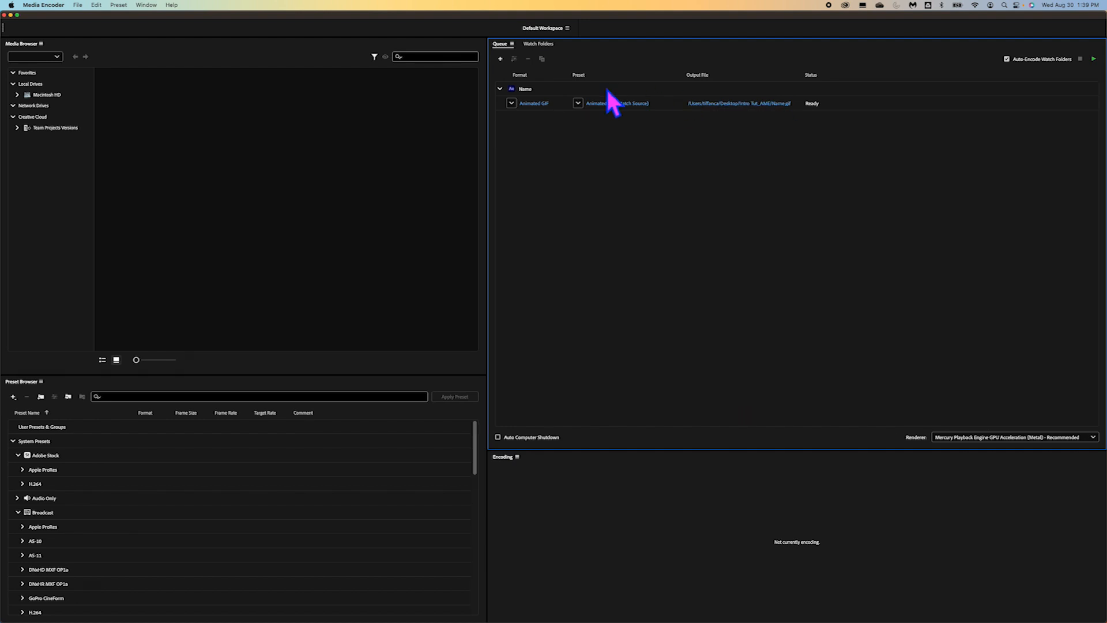
- Choose the Animated GIF format and the Animated GIF (Match Source) preset for the queued Name composition
click(513, 105)
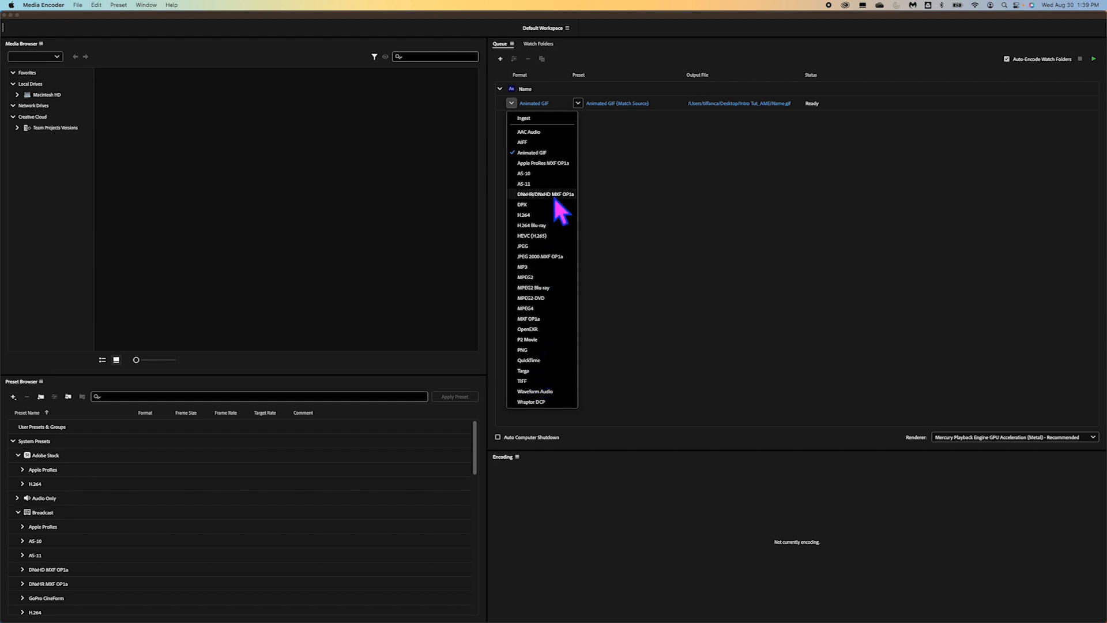
click(547, 154)
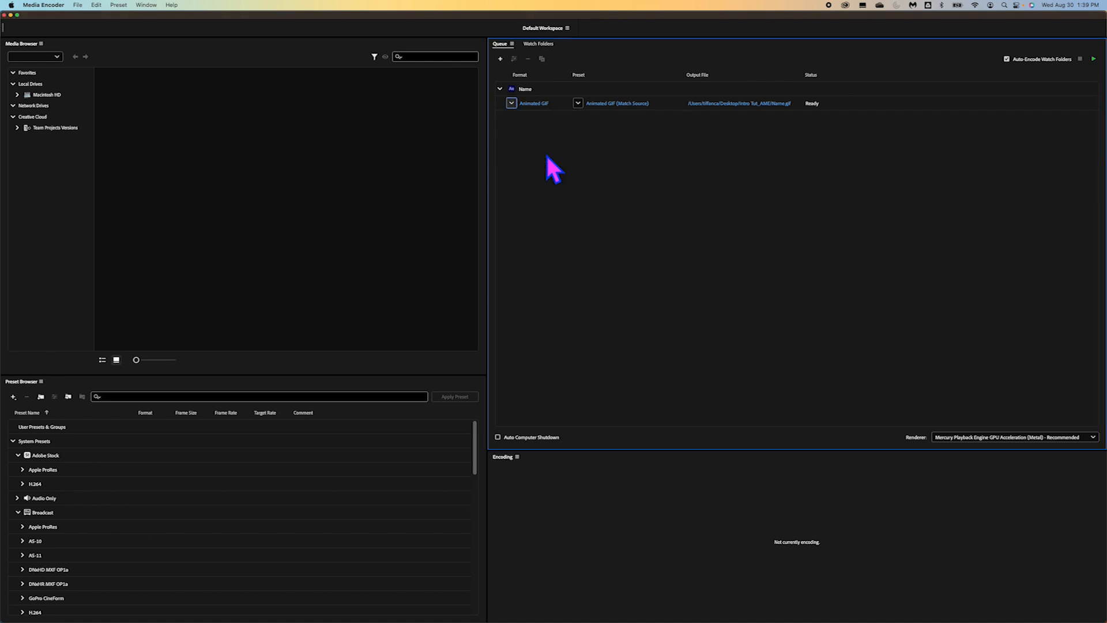
click(586, 103)
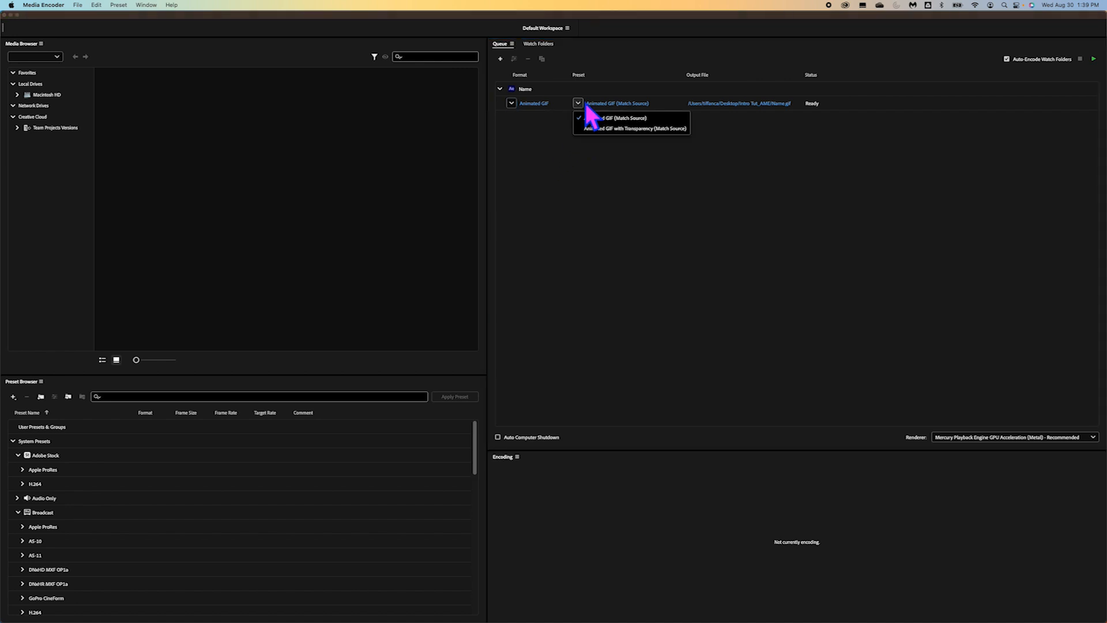
click(624, 119)
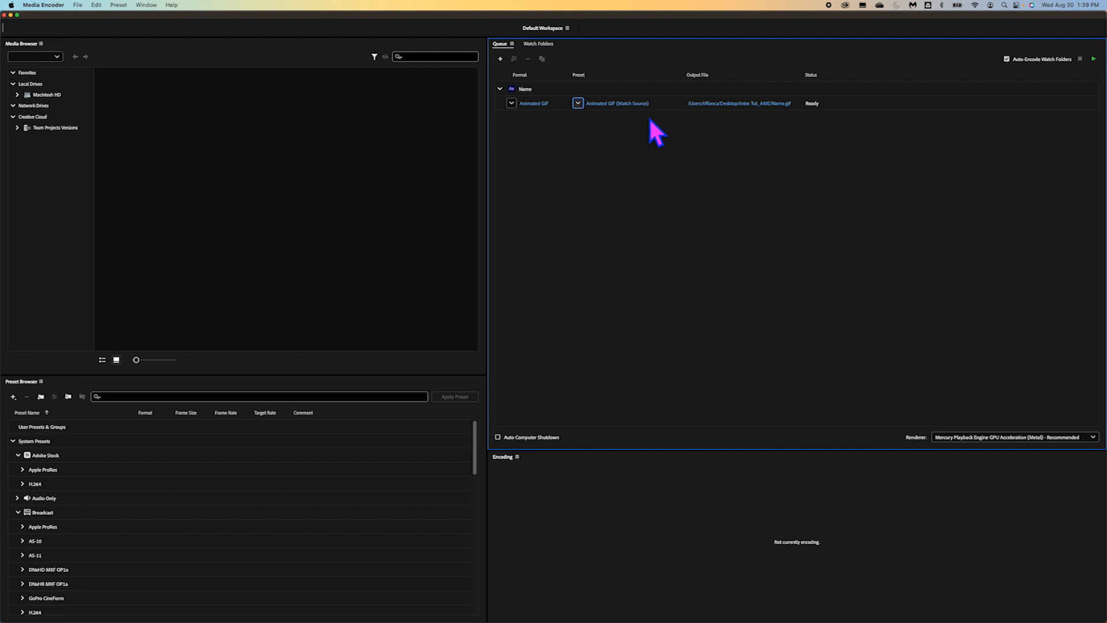
- Save the output file as Name in the Intro Tut_AME folder and start encoding the queue
click(757, 106)
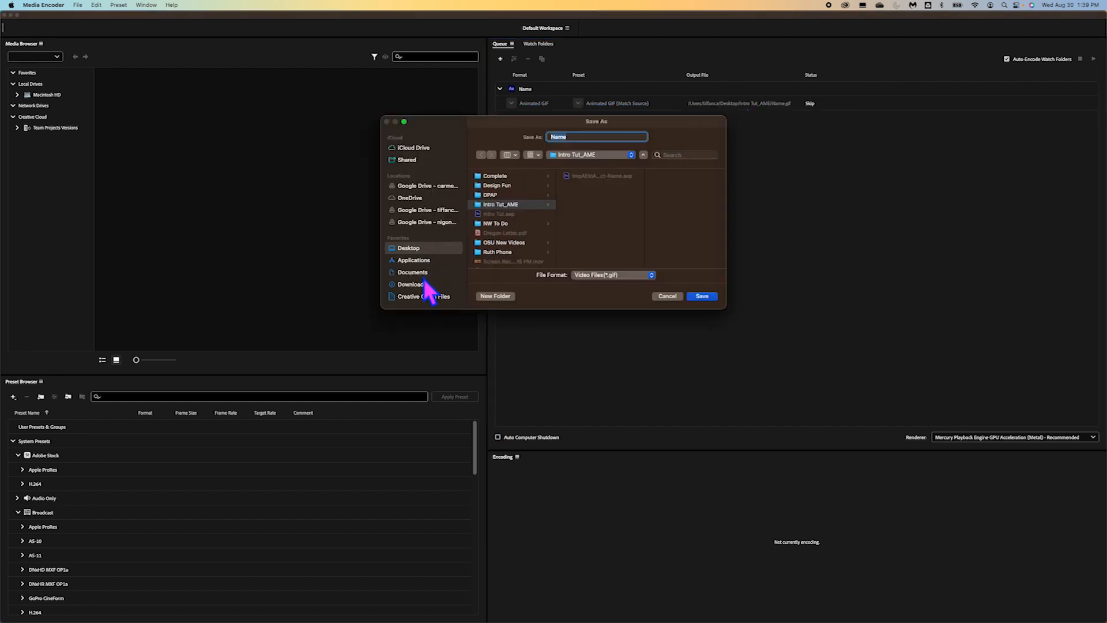
scroll(425, 285, down, 2)
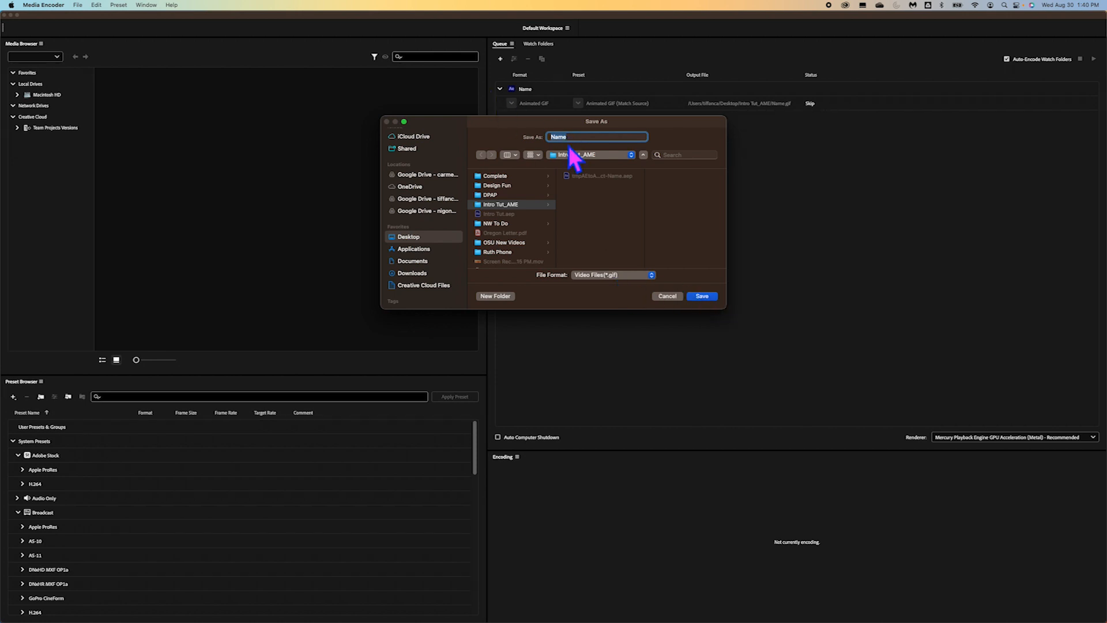
click(705, 296)
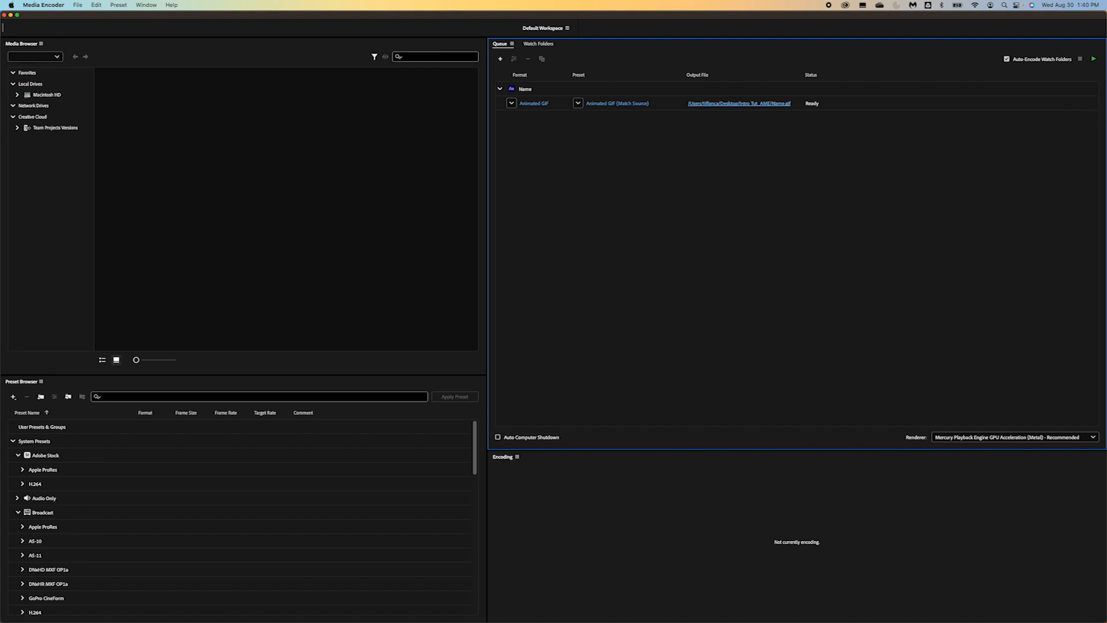
click(1098, 61)
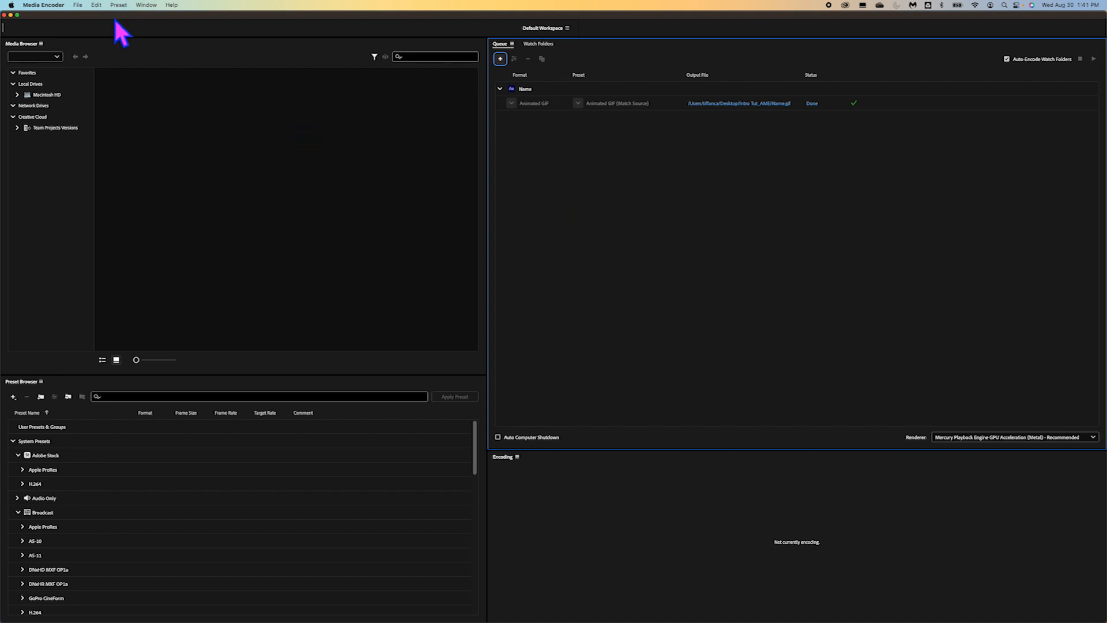
click(11, 15)
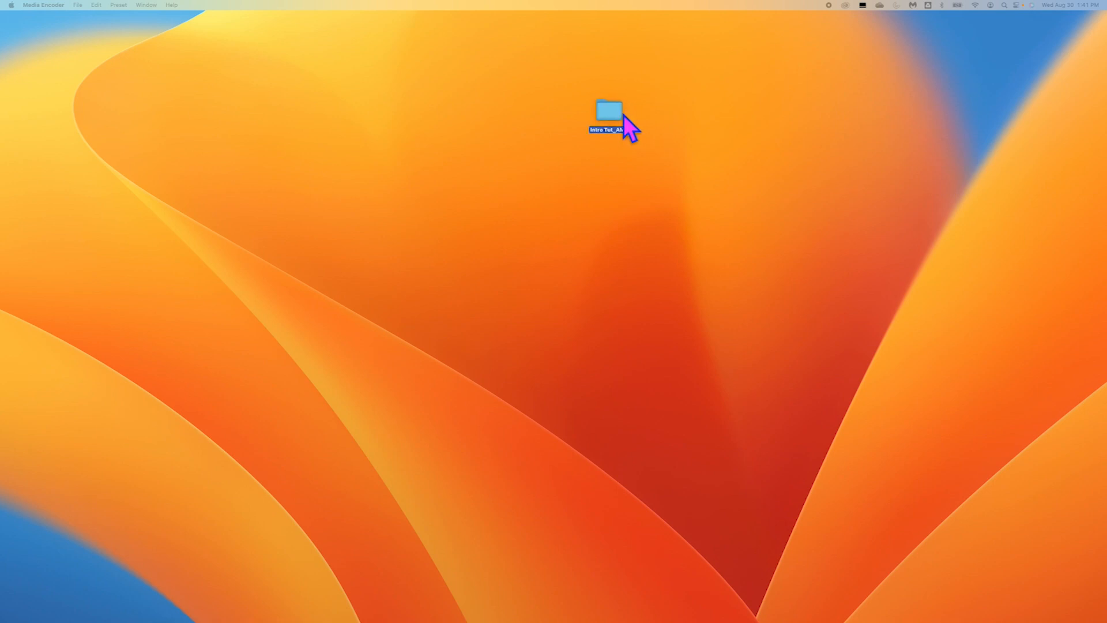
mouse_move(366, 621)
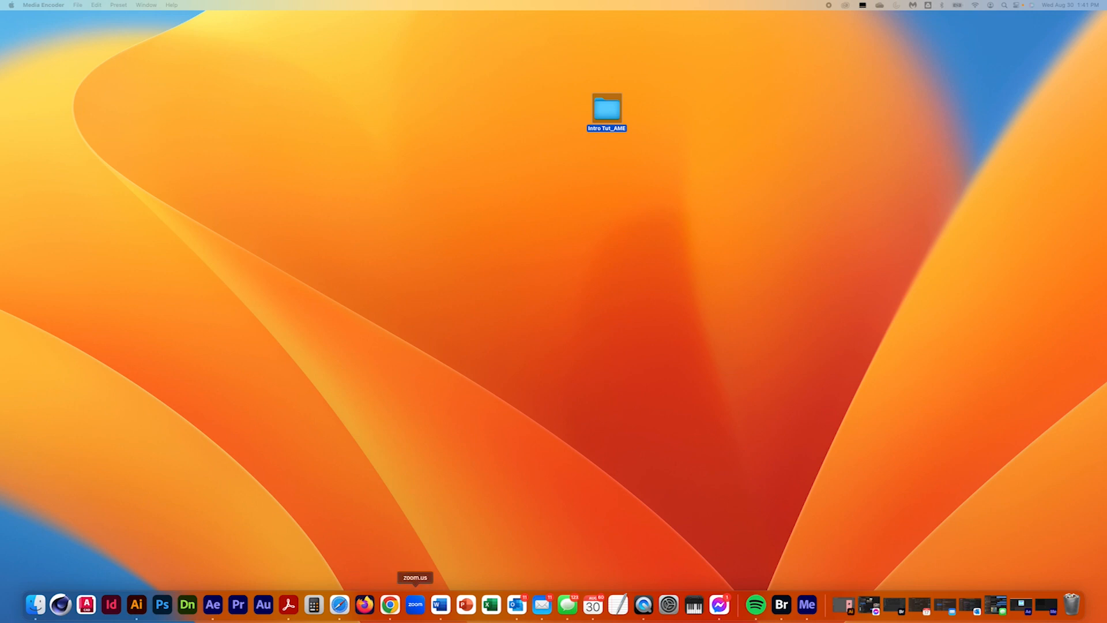
click(214, 606)
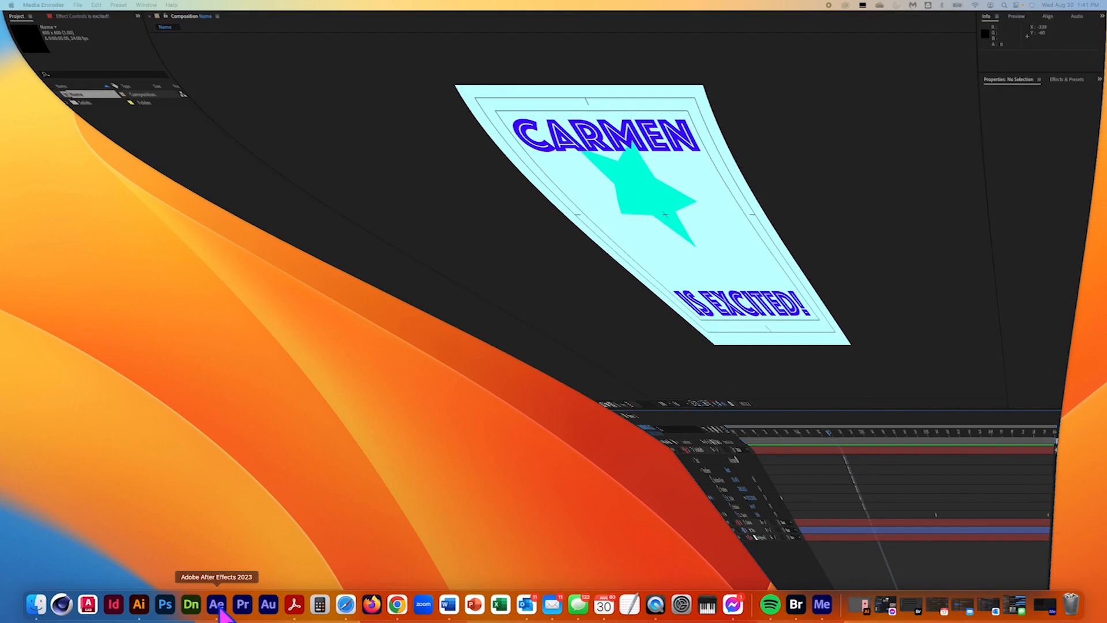
click(826, 606)
- Show the exported Name.gif in its output folder from the queue item's output file link
click(776, 105)
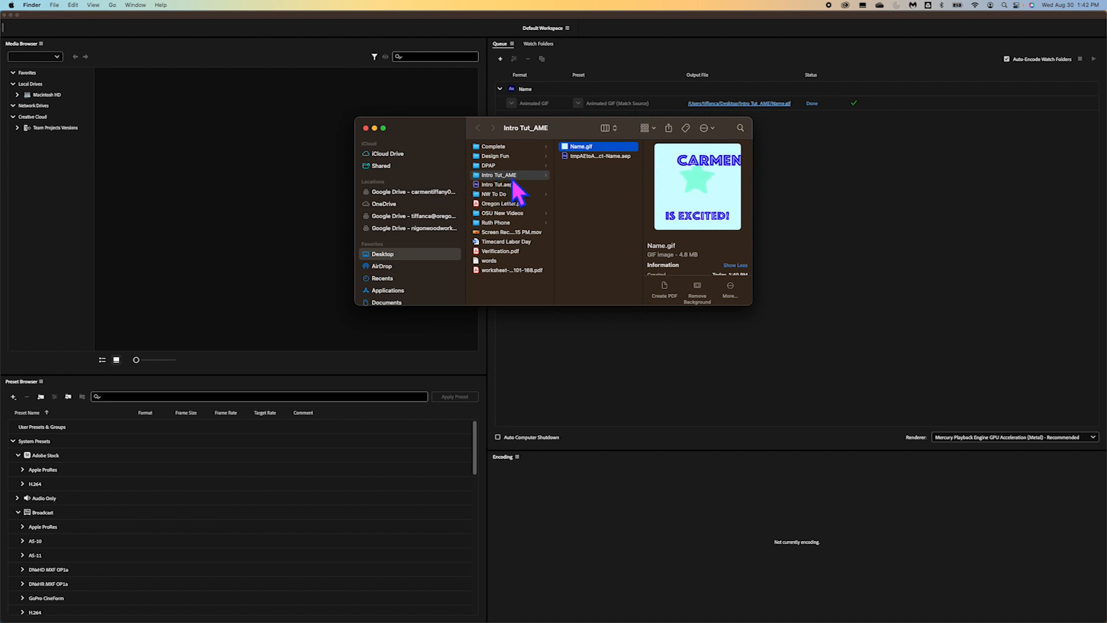
click(367, 128)
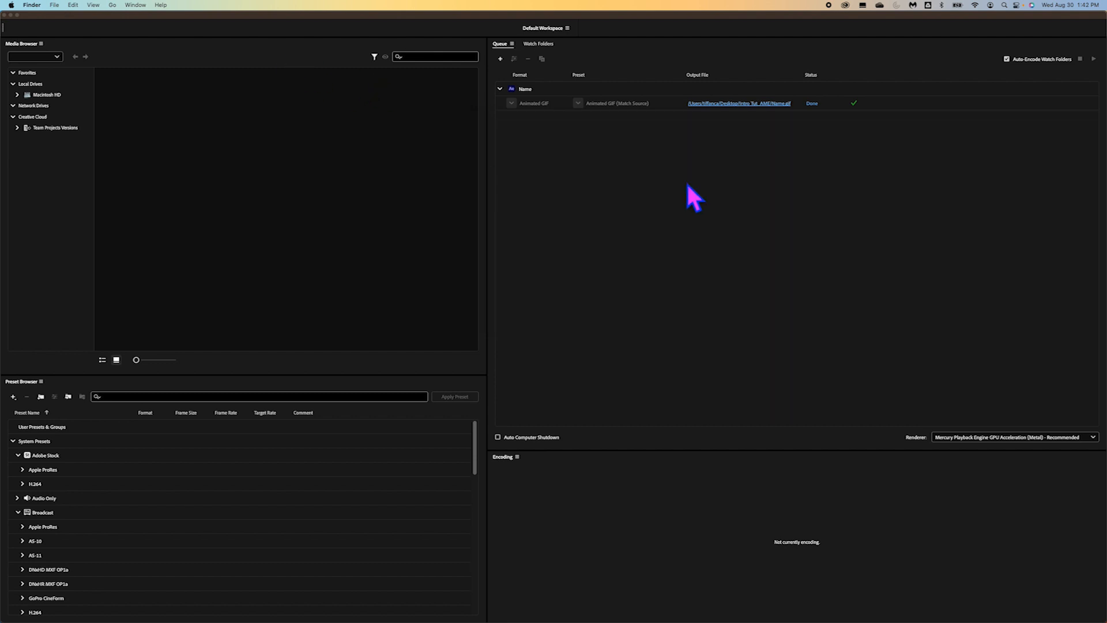
click(725, 106)
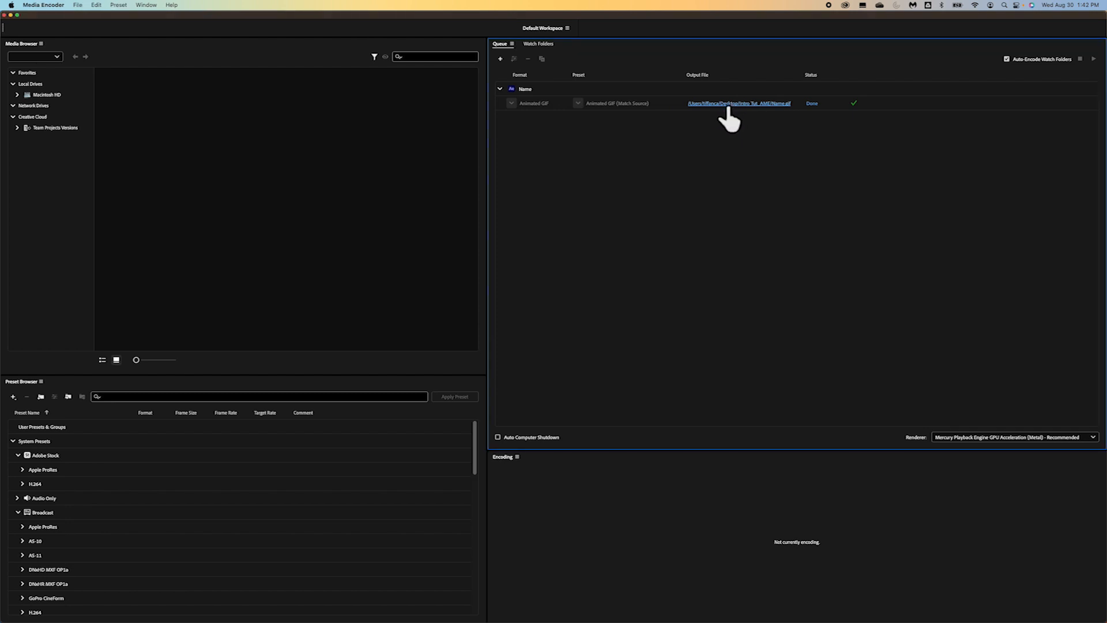
click(723, 106)
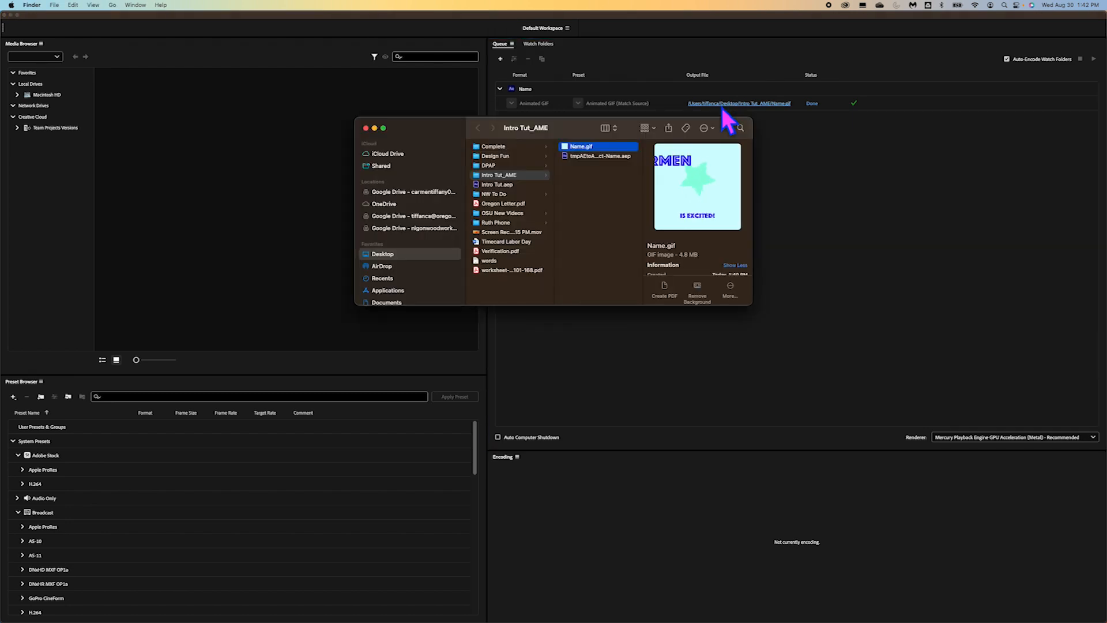
click(796, 202)
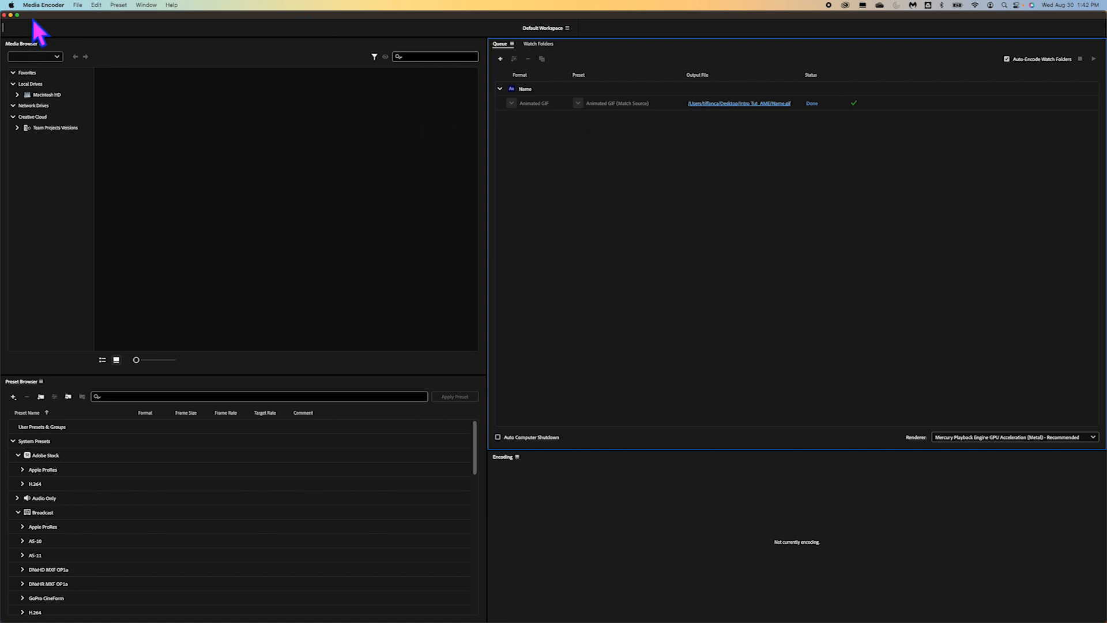
- Clear the desktop by minimizing Media Encoder and After Effects and closing the folder window
click(10, 14)
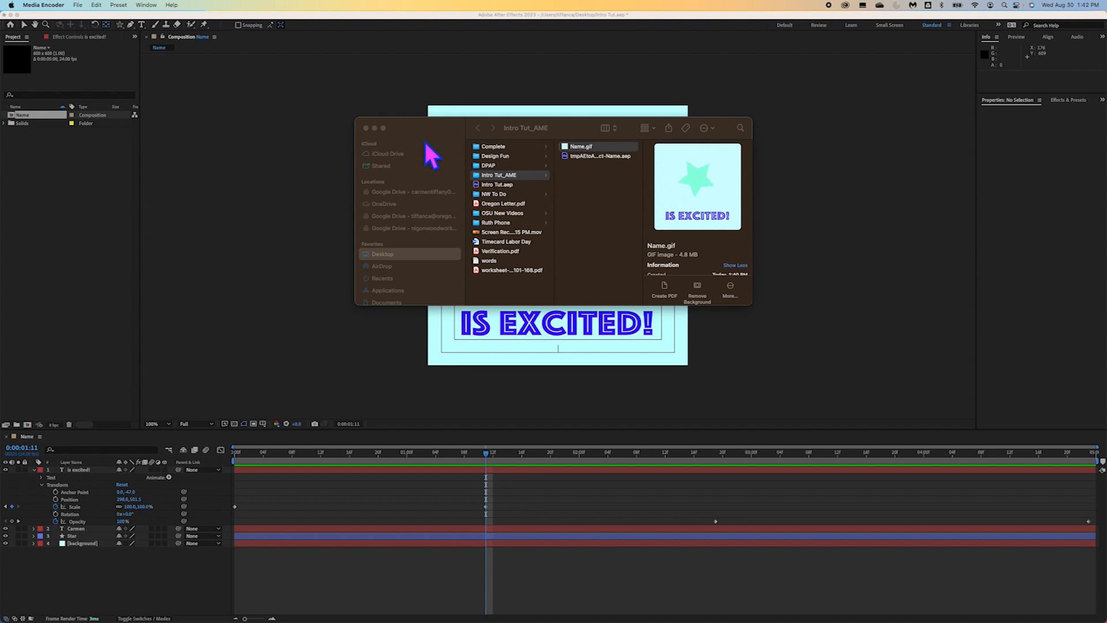
click(369, 129)
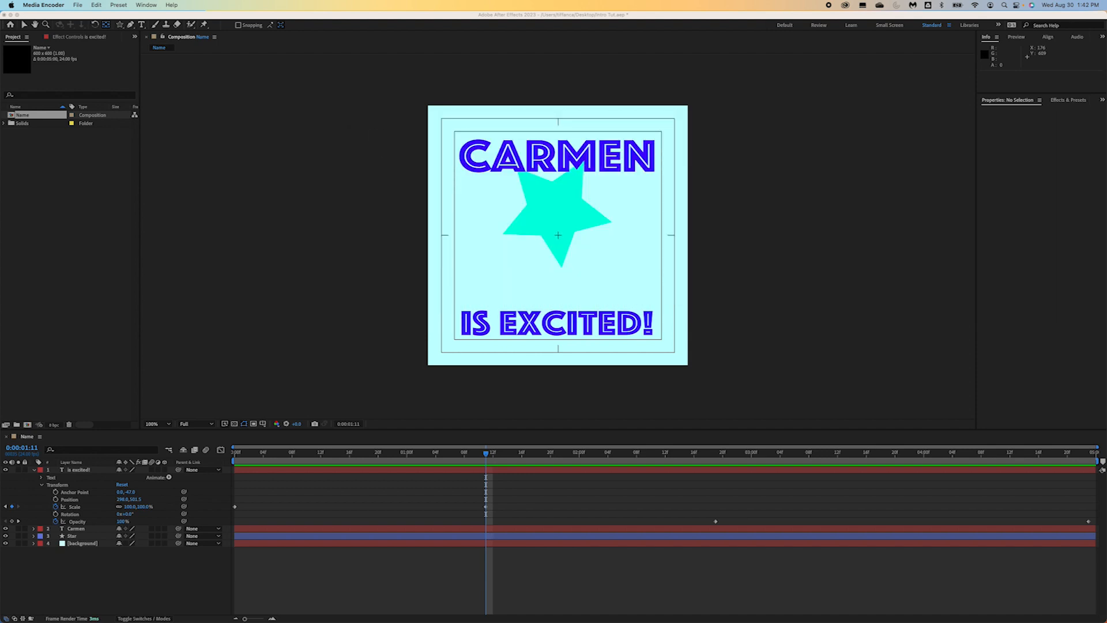
click(11, 15)
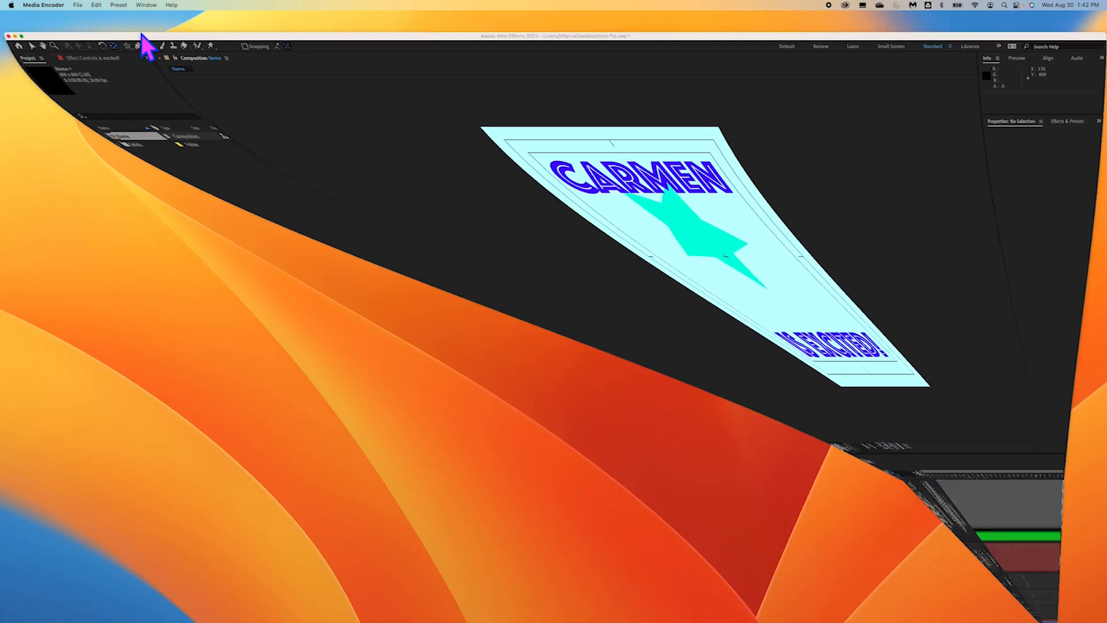
- Move Name.gif from the Intro Tut_AME folder onto the desktop and close the folder window
double_click(614, 114)
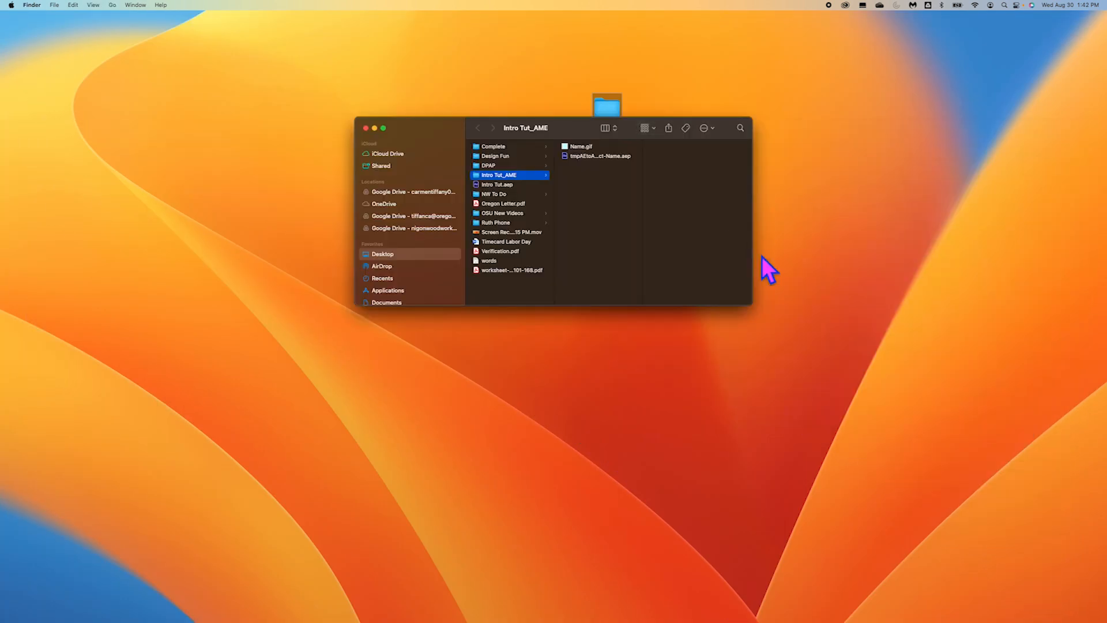
click(577, 149)
drag(571, 149, 816, 153)
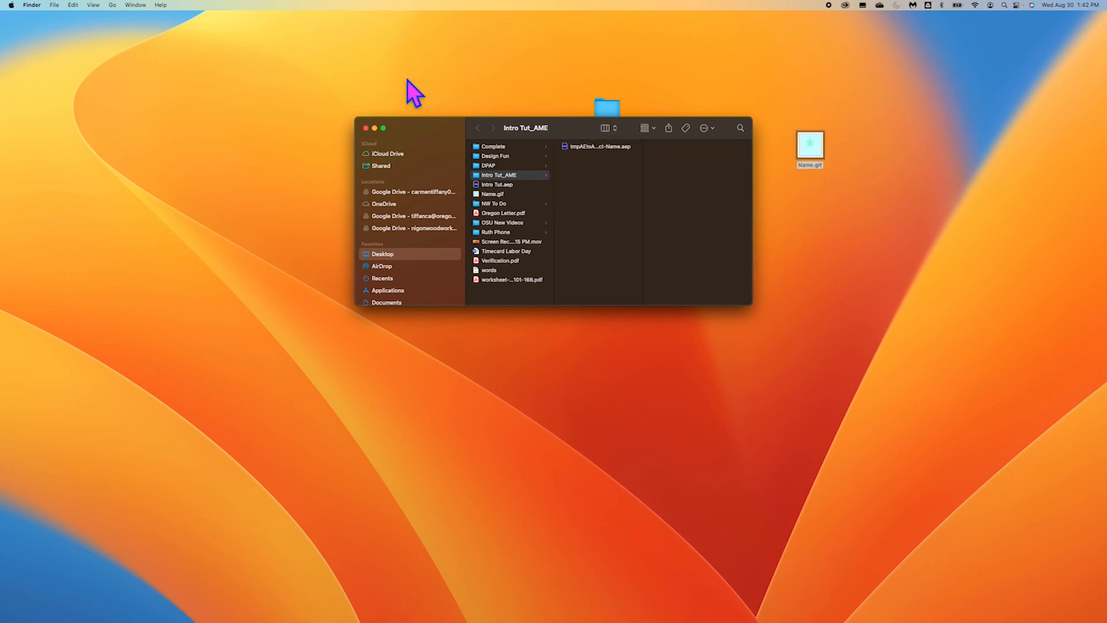
click(366, 128)
- Watch the animation of Name.gif on the desktop in a Quick Look preview, closing and reopening it once
click(838, 125)
click(815, 153)
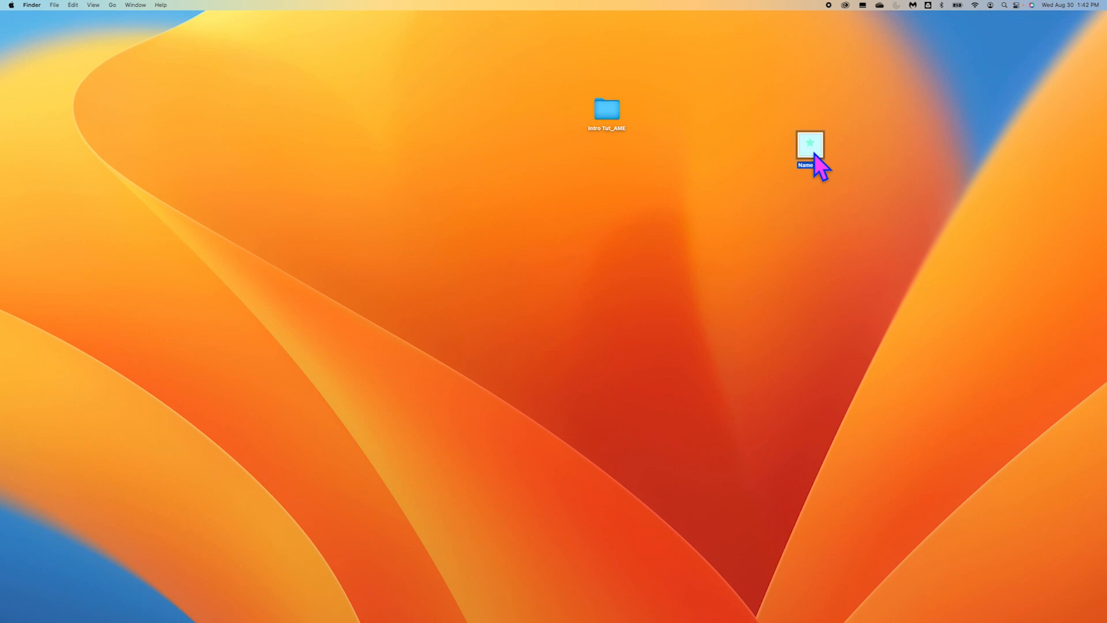
key(space)
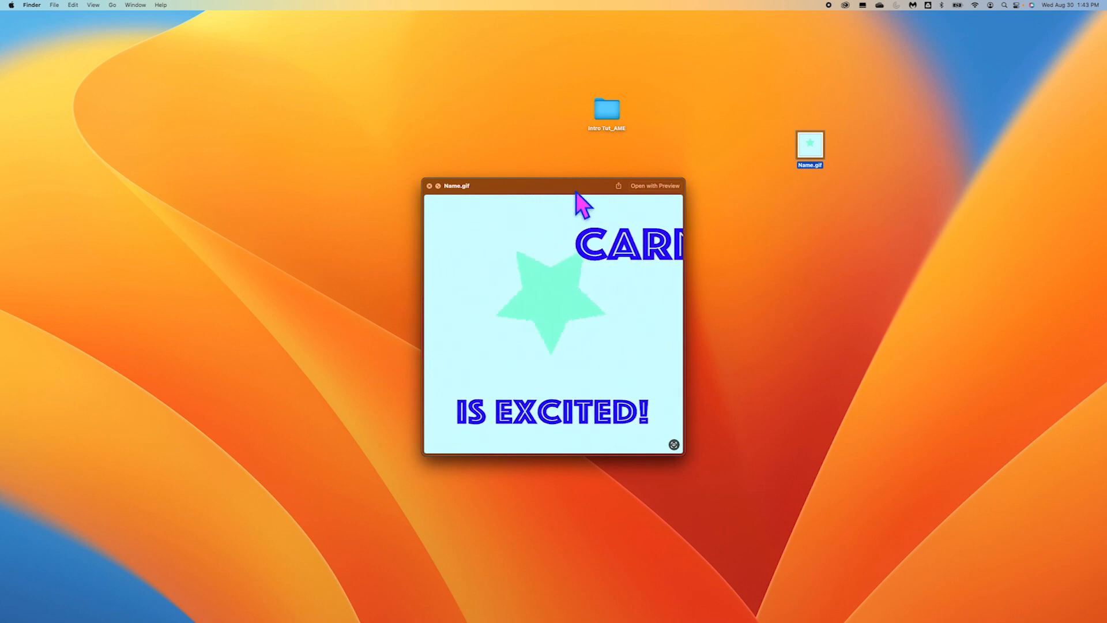
click(430, 187)
key(space)
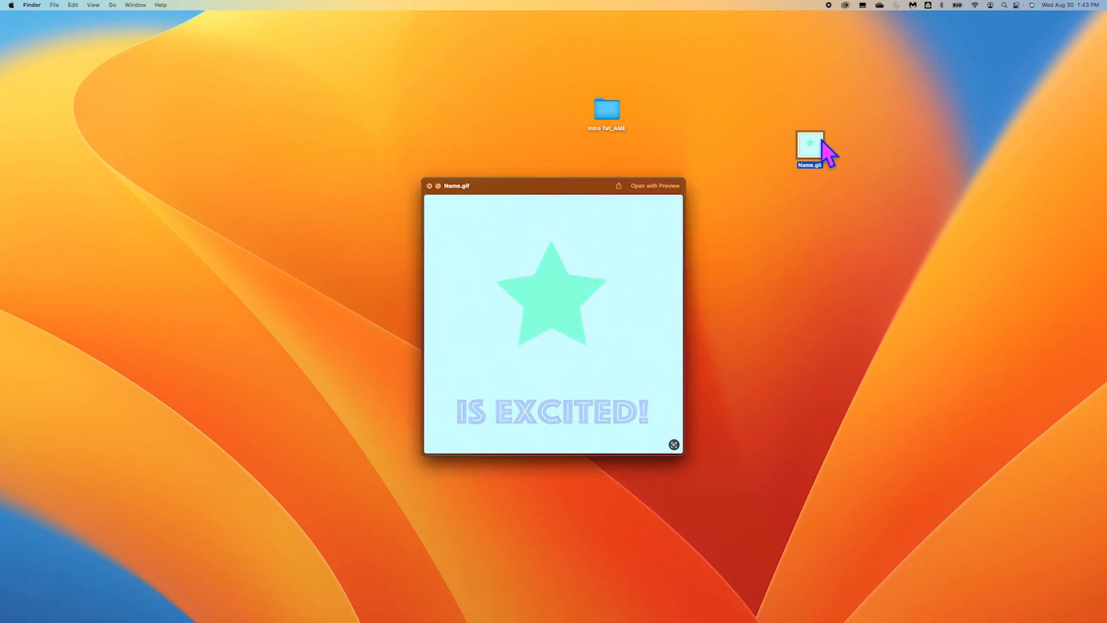